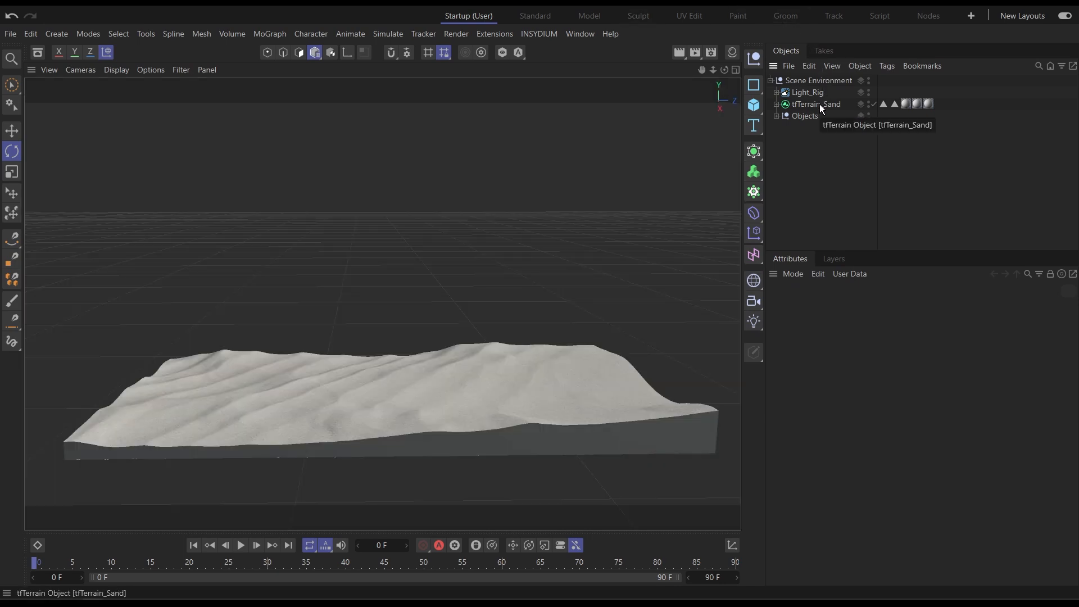
# Expand and collapse the scene's hierarchy groups to inspect their contents, then collapse Scene Environment.
pyautogui.click(777, 92)
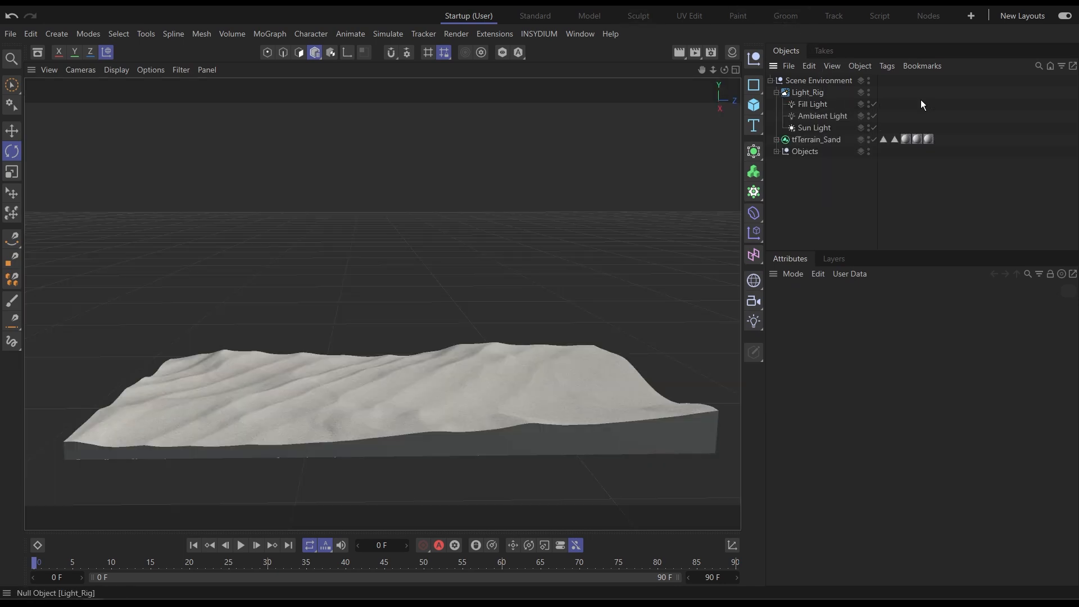
pyautogui.click(776, 92)
pyautogui.click(776, 116)
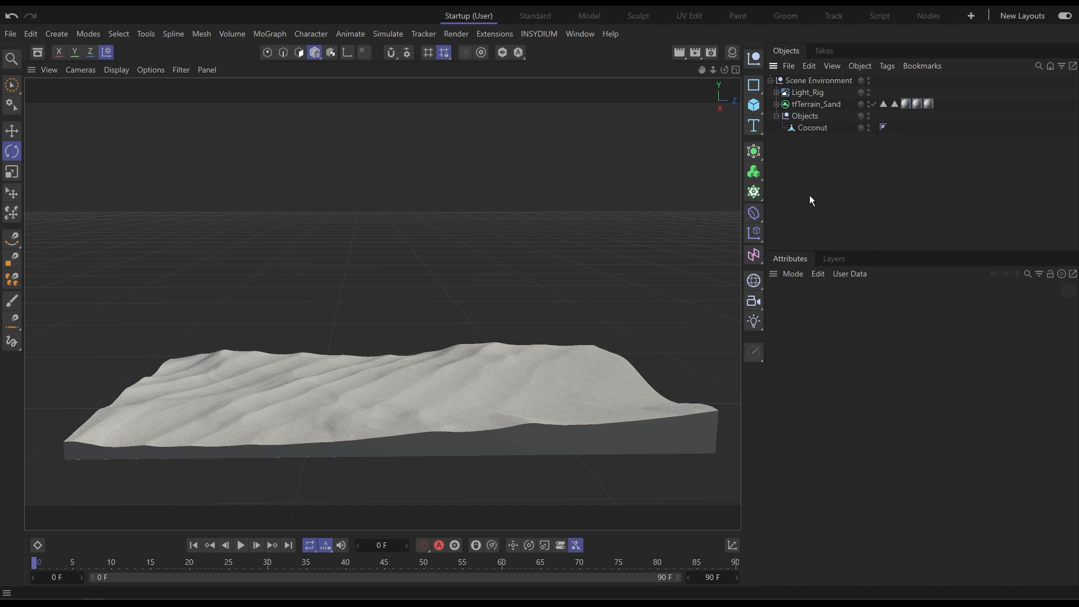
pyautogui.click(776, 116)
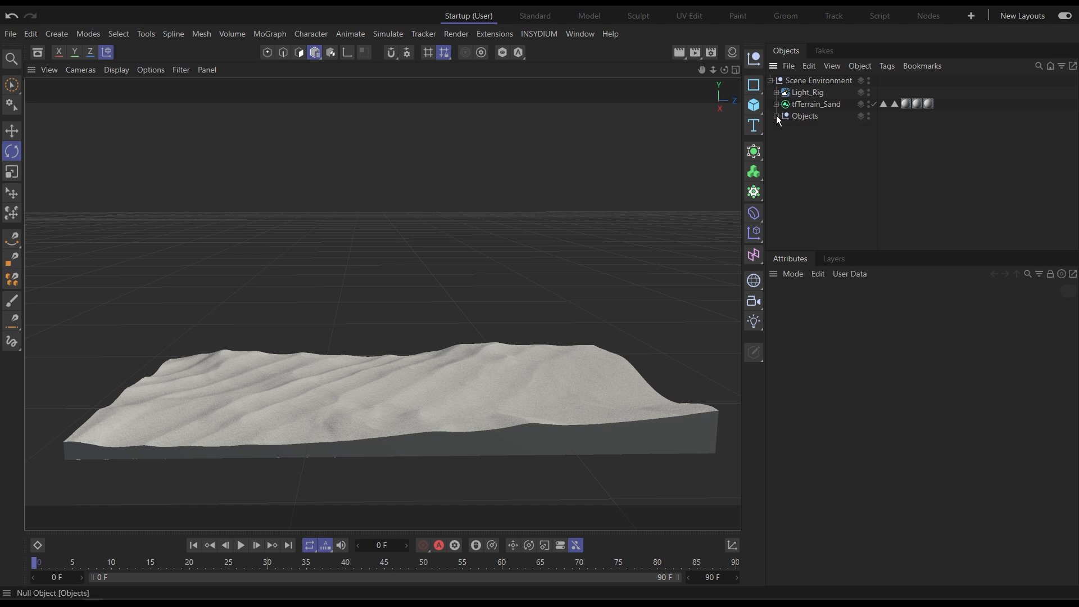
pyautogui.click(769, 80)
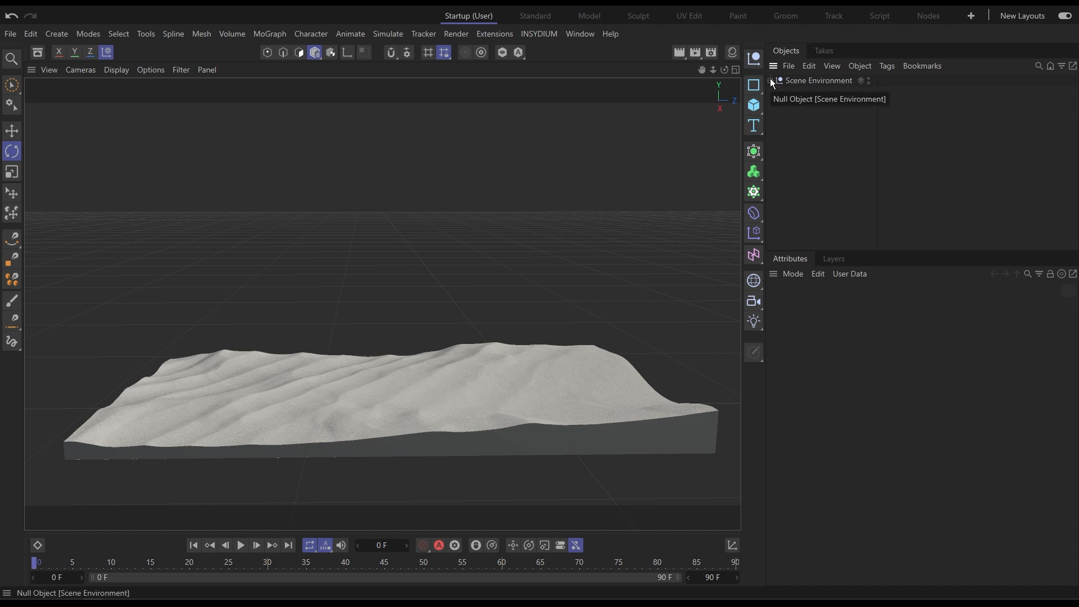
# Create a new Taiao toPlant object from the INSYDIUM plugin.
pyautogui.click(551, 35)
pyautogui.moveTo(574, 101)
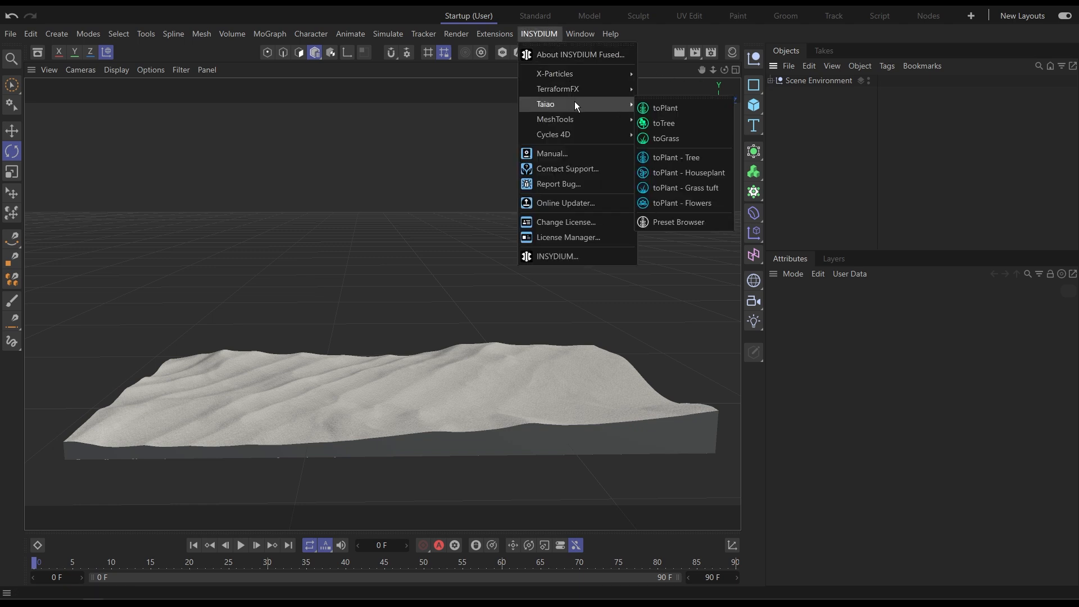
pyautogui.click(685, 110)
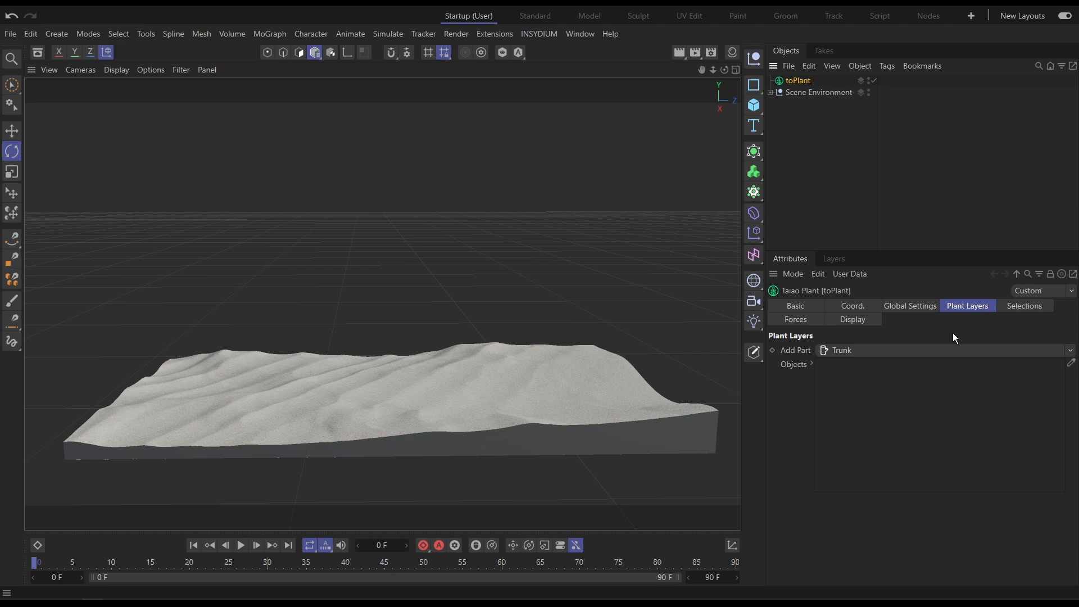
# Add a Trunk part to the plant's layers.
pyautogui.click(1072, 351)
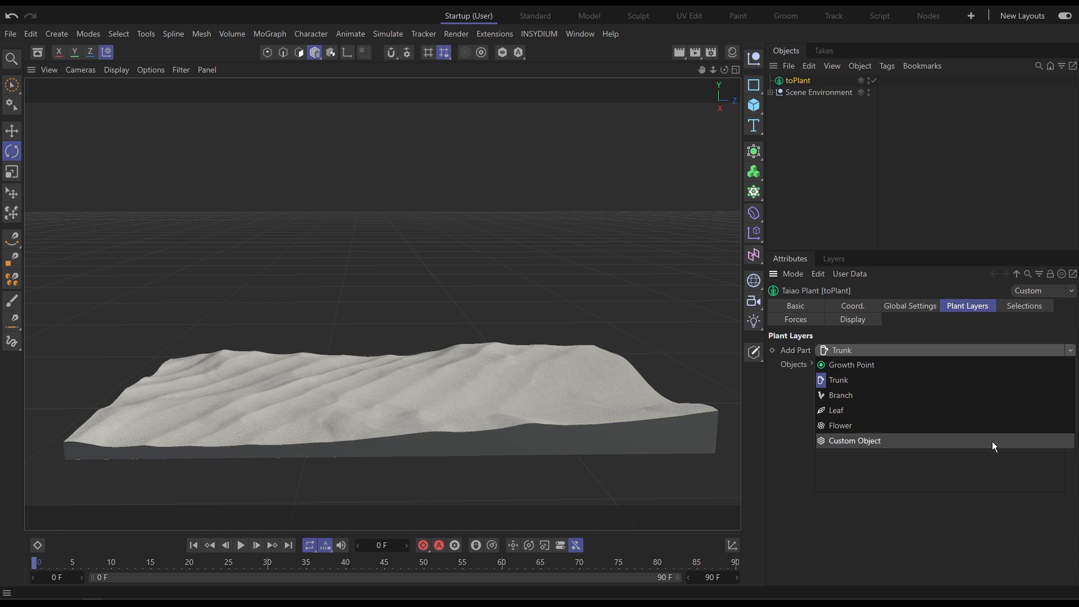
pyautogui.click(951, 380)
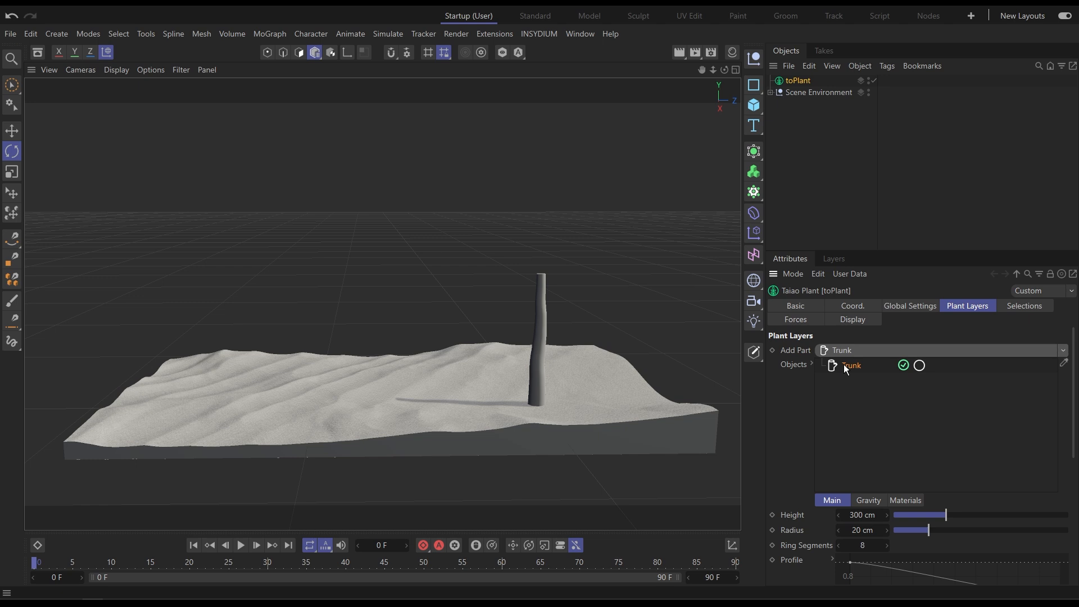
# Add a Branch part under the trunk and a Leaf part under the branch.
pyautogui.click(901, 352)
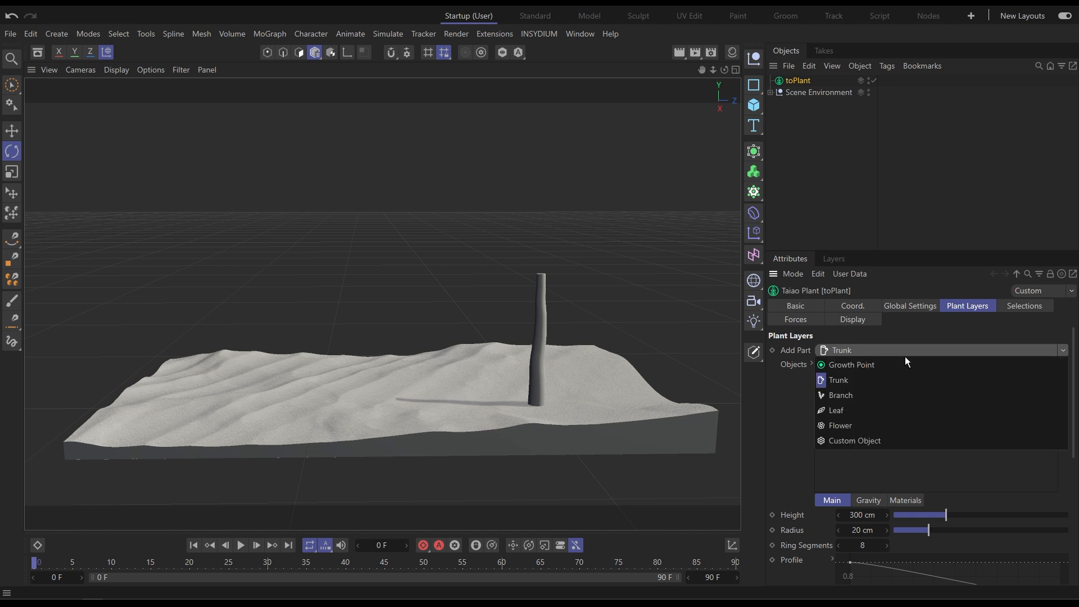
pyautogui.click(904, 393)
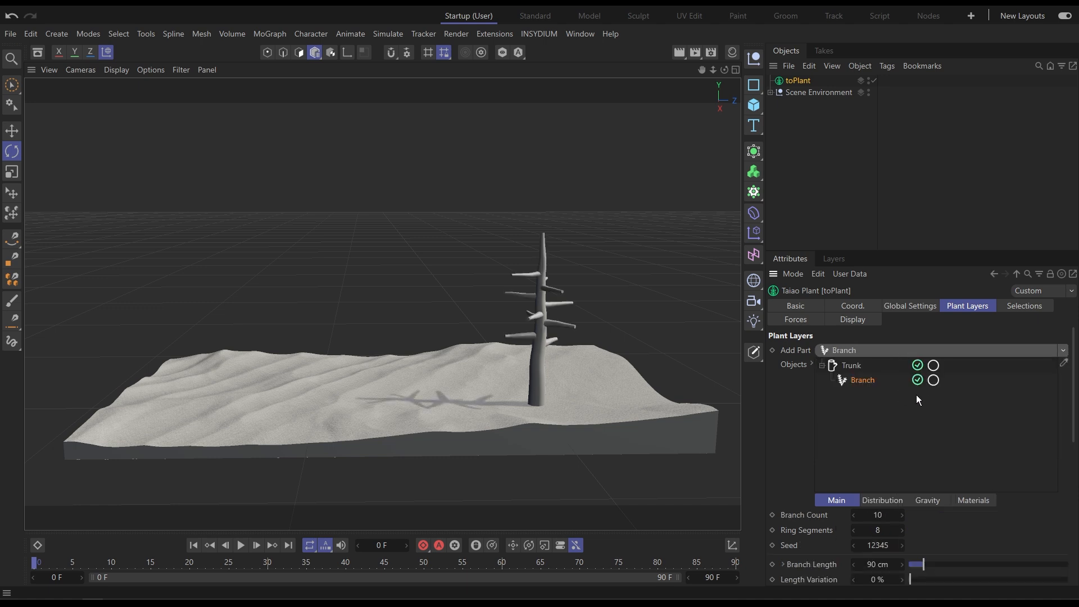
pyautogui.click(908, 352)
pyautogui.click(893, 409)
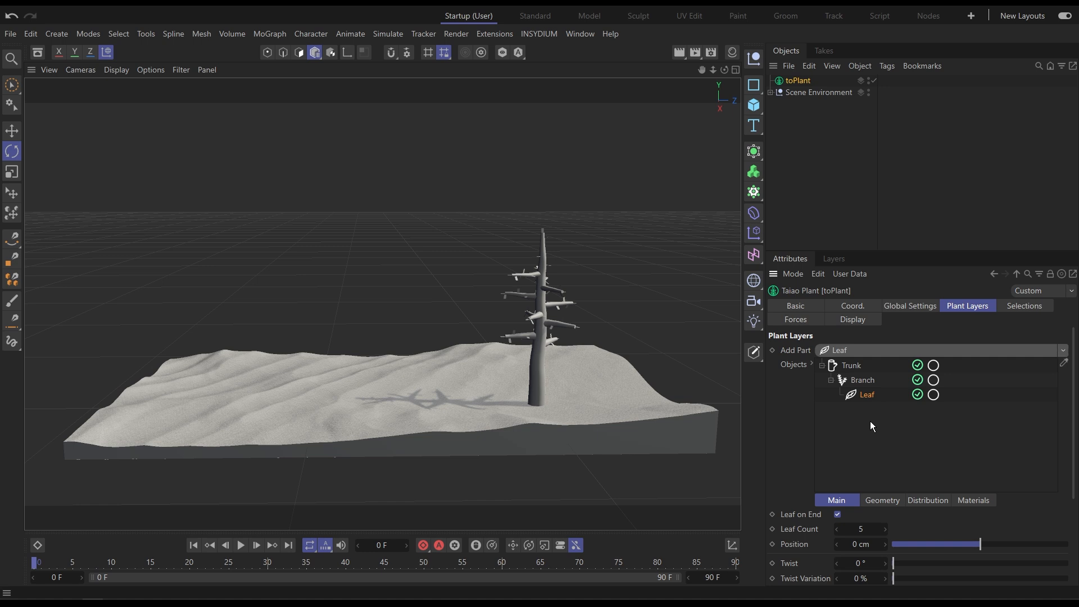
# Delete the Leaf and Branch parts from the plant layers.
pyautogui.moveTo(870, 420)
pyautogui.mouseDown(button='middle')
pyautogui.moveTo(850, 385)
pyautogui.moveTo(861, 440)
pyautogui.mouseUp(button='middle')
pyautogui.press('Delete')
pyautogui.click(865, 381)
pyautogui.press('Delete')
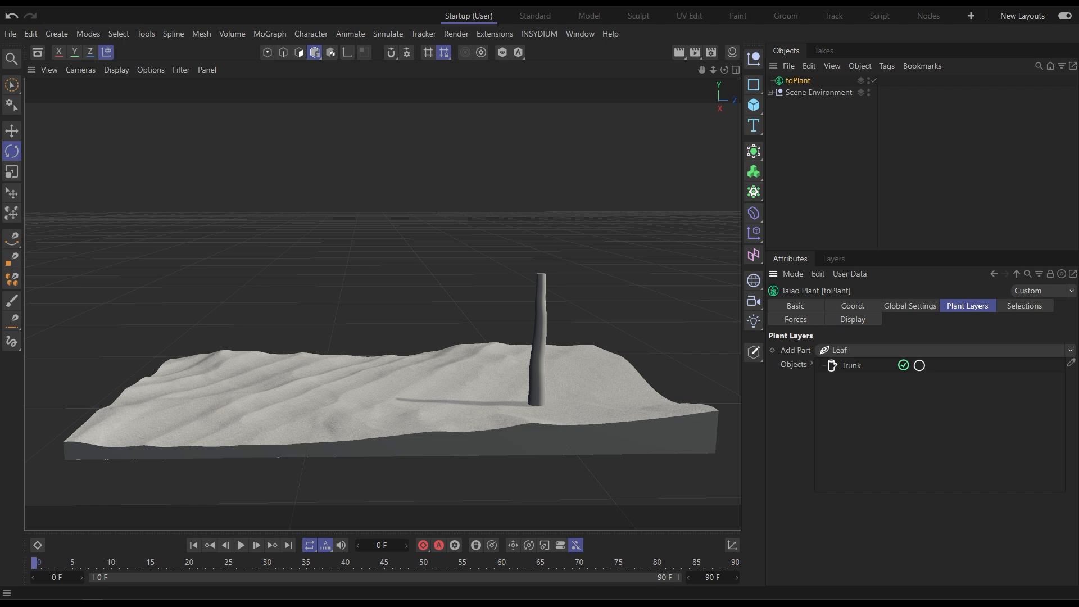
# Select the Trunk part and set its height to 455 cm and radius to 30 cm.
pyautogui.click(841, 368)
pyautogui.moveTo(795, 478); pyautogui.dragTo(798, 361)
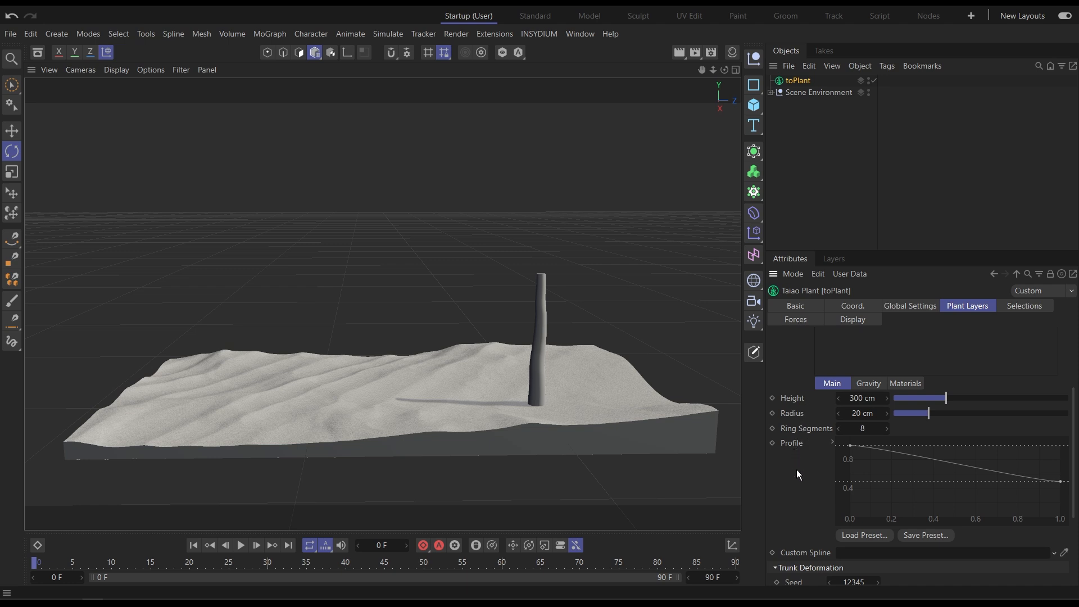
pyautogui.click(872, 384)
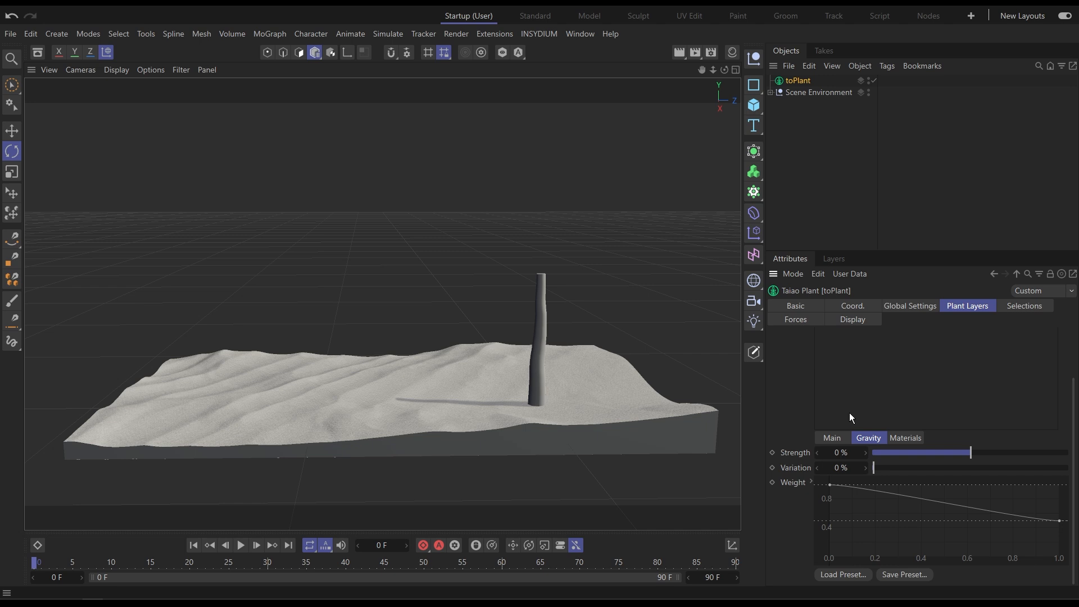
pyautogui.moveTo(940, 251); pyautogui.dragTo(951, 130)
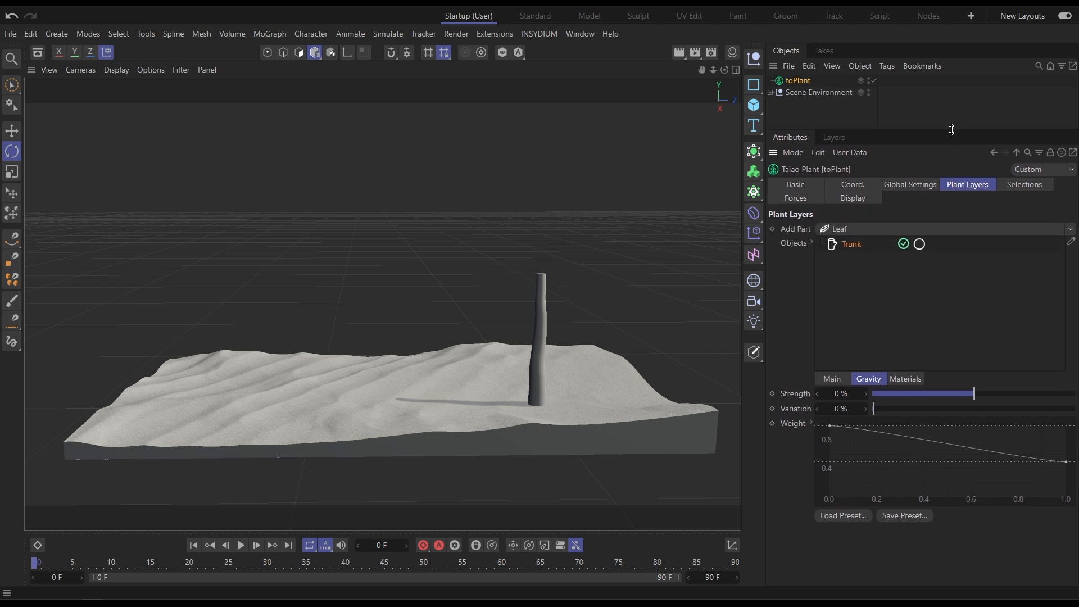
pyautogui.click(841, 379)
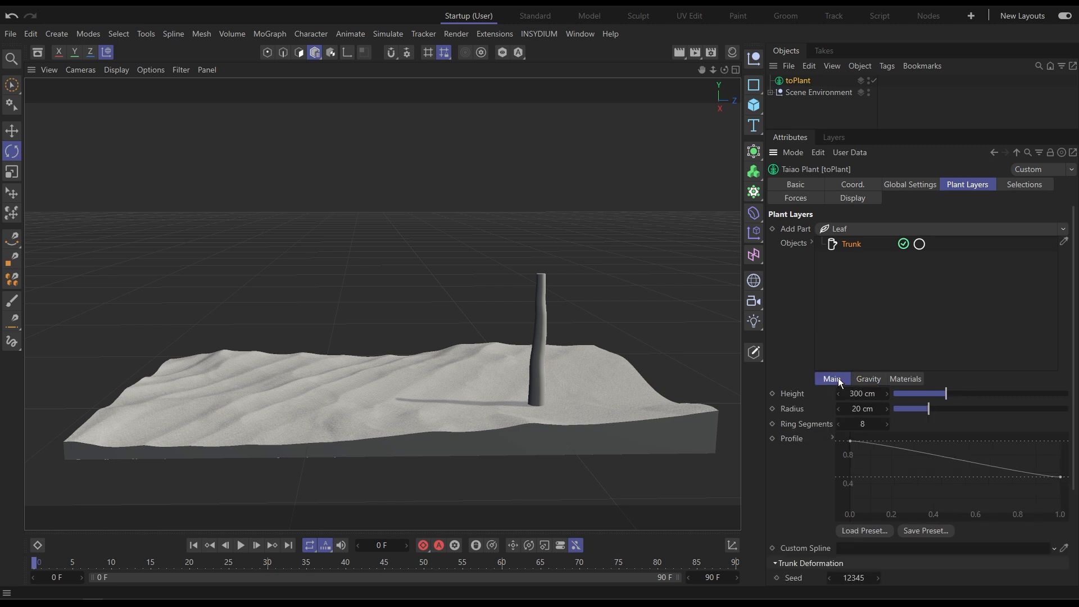
pyautogui.moveTo(945, 394)
pyautogui.mouseDown()
pyautogui.moveTo(973, 393)
pyautogui.moveTo(937, 414)
pyautogui.moveTo(948, 414)
pyautogui.mouseUp()
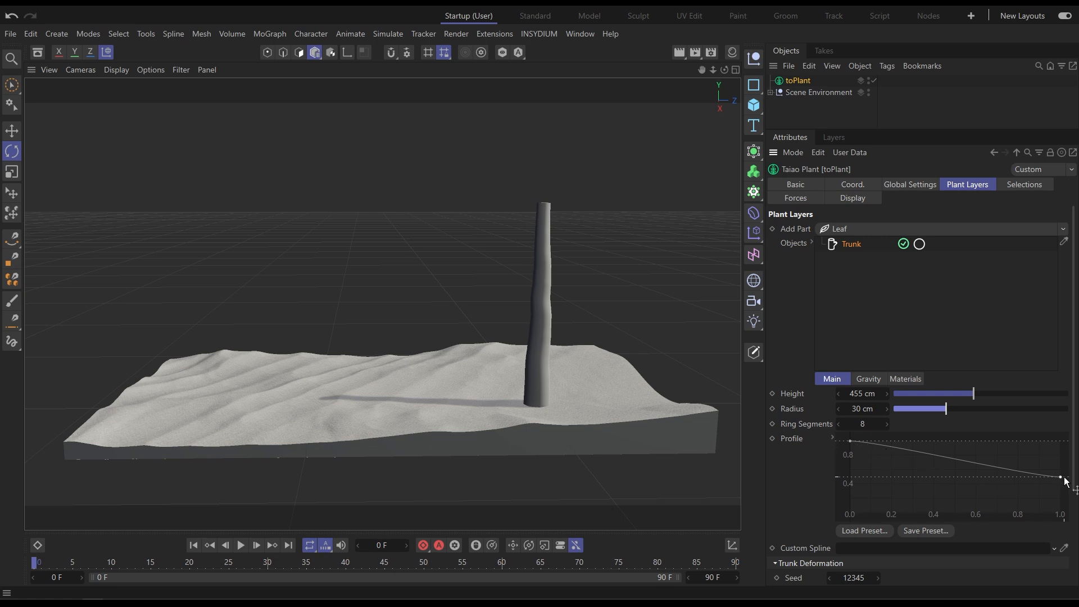
# Reshape the trunk's profile curve so the radius tapers smoothly down toward the top.
pyautogui.moveTo(851, 439); pyautogui.dragTo(848, 477)
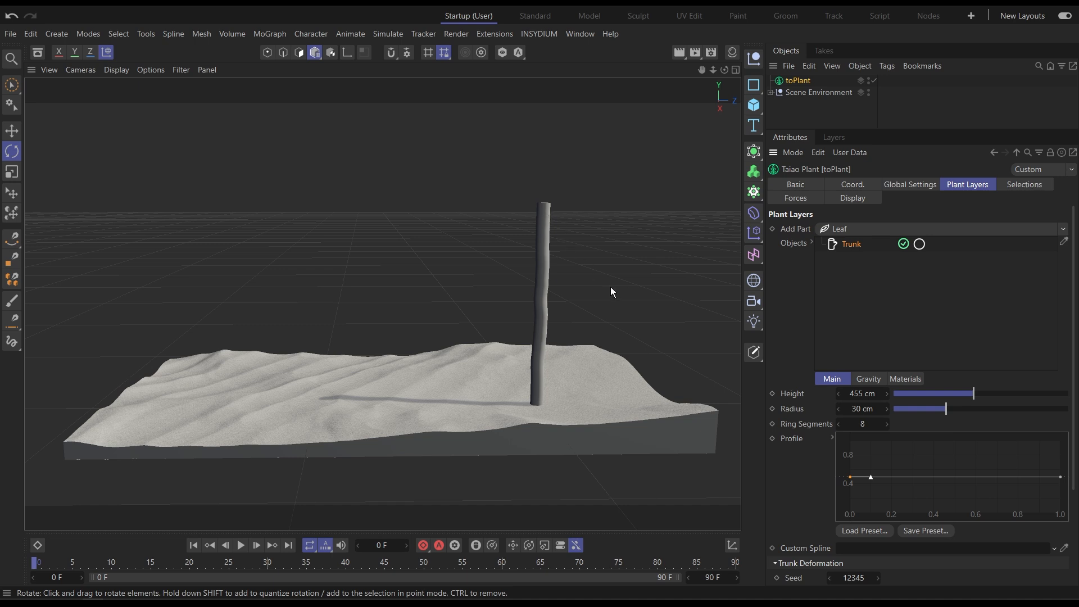
pyautogui.moveTo(849, 477); pyautogui.dragTo(839, 445)
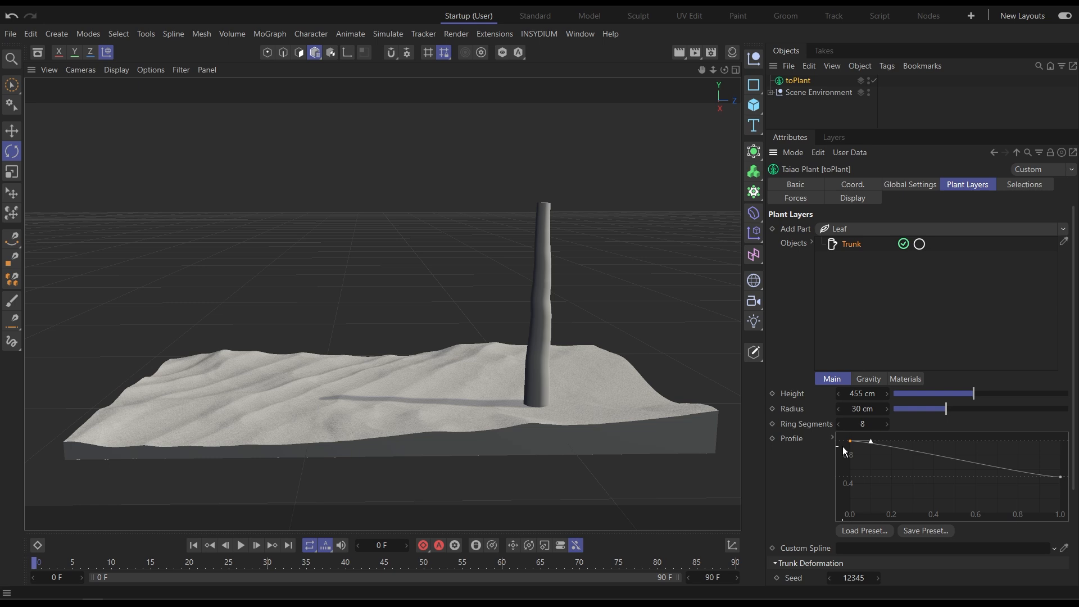
pyautogui.click(1061, 479)
pyautogui.moveTo(1062, 479); pyautogui.dragTo(1063, 490)
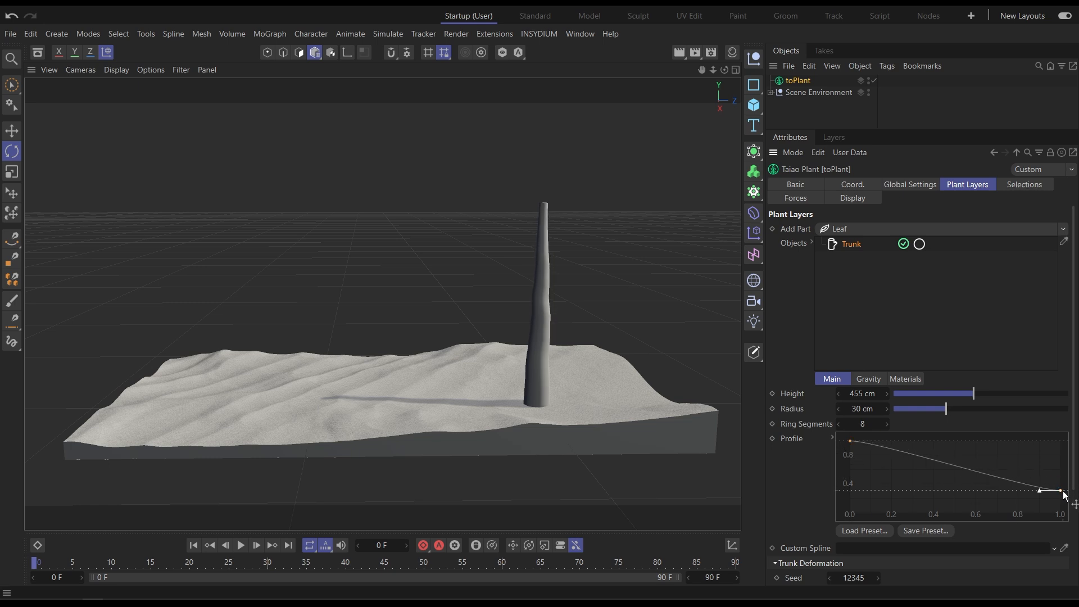
pyautogui.keyDown('ctrl'); pyautogui.click(1018, 483); pyautogui.keyUp('ctrl')
pyautogui.moveTo(1017, 481); pyautogui.dragTo(1018, 488)
pyautogui.click(1017, 491)
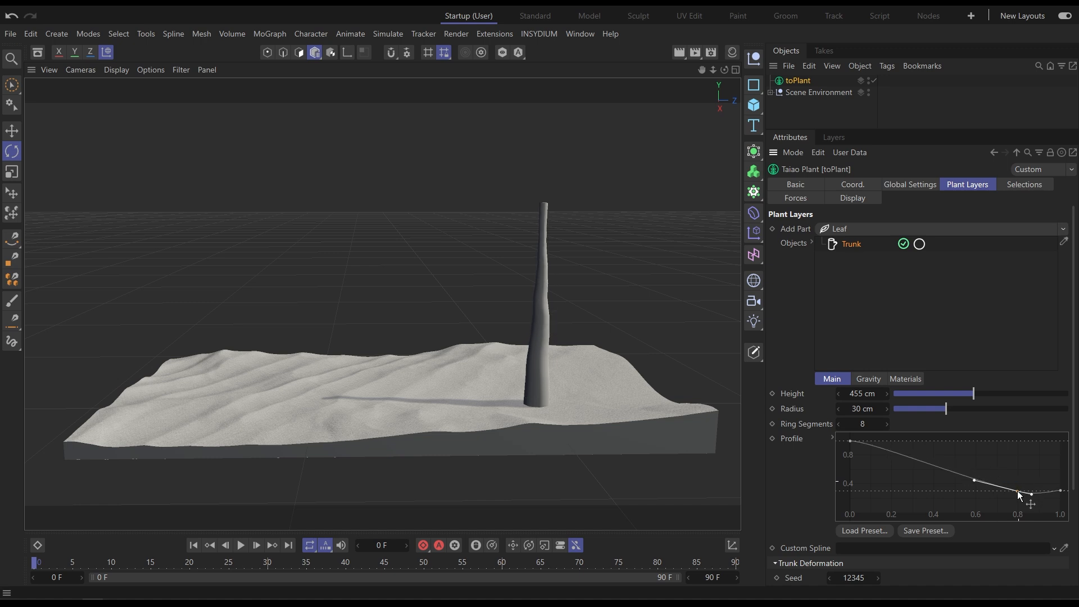
pyautogui.moveTo(1060, 490); pyautogui.dragTo(1058, 492)
pyautogui.moveTo(974, 481); pyautogui.dragTo(972, 490)
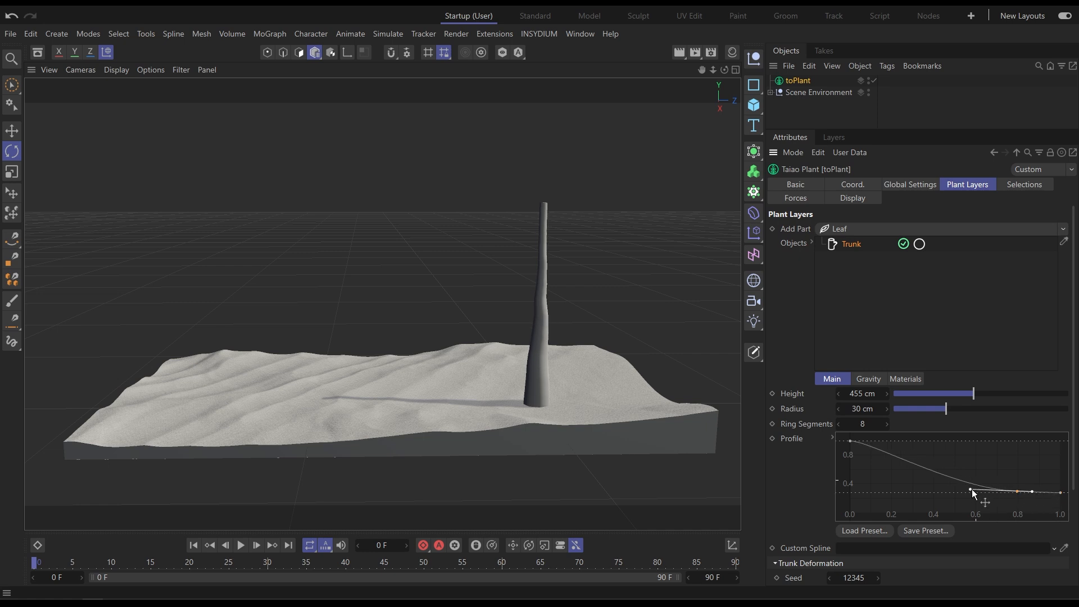
# Add a rounded bump near the end of the profile curve to form a bulging trunk tip.
pyautogui.keyDown('ctrl'); pyautogui.click(1042, 492); pyautogui.keyUp('ctrl')
pyautogui.moveTo(1042, 493); pyautogui.dragTo(1069, 487)
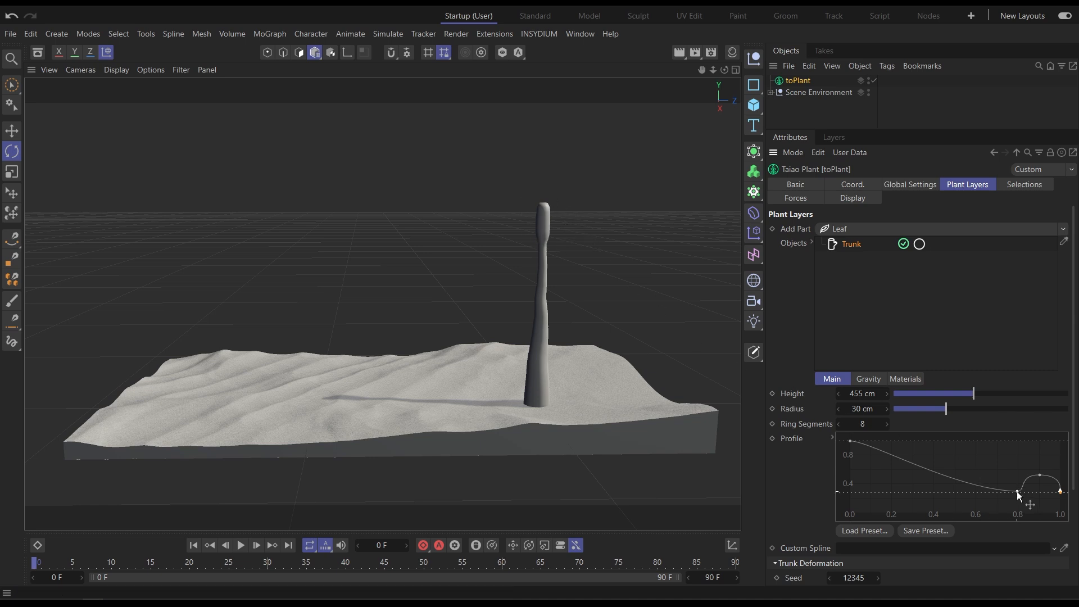
pyautogui.moveTo(1017, 491); pyautogui.dragTo(1048, 476)
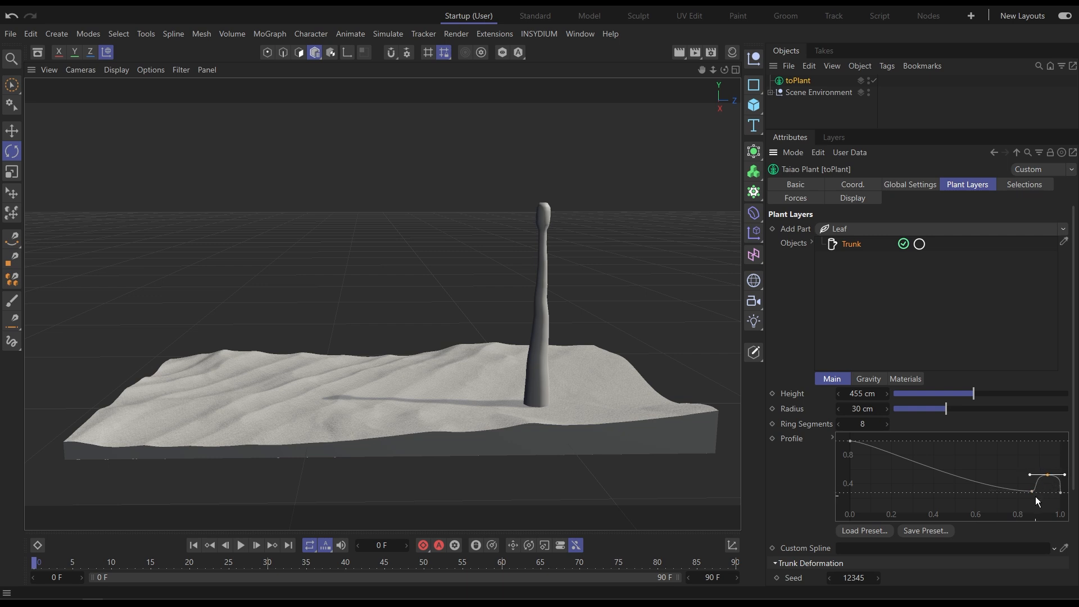
pyautogui.click(1033, 491)
# Set the trunk's gravity strength to 100%.
pyautogui.click(874, 380)
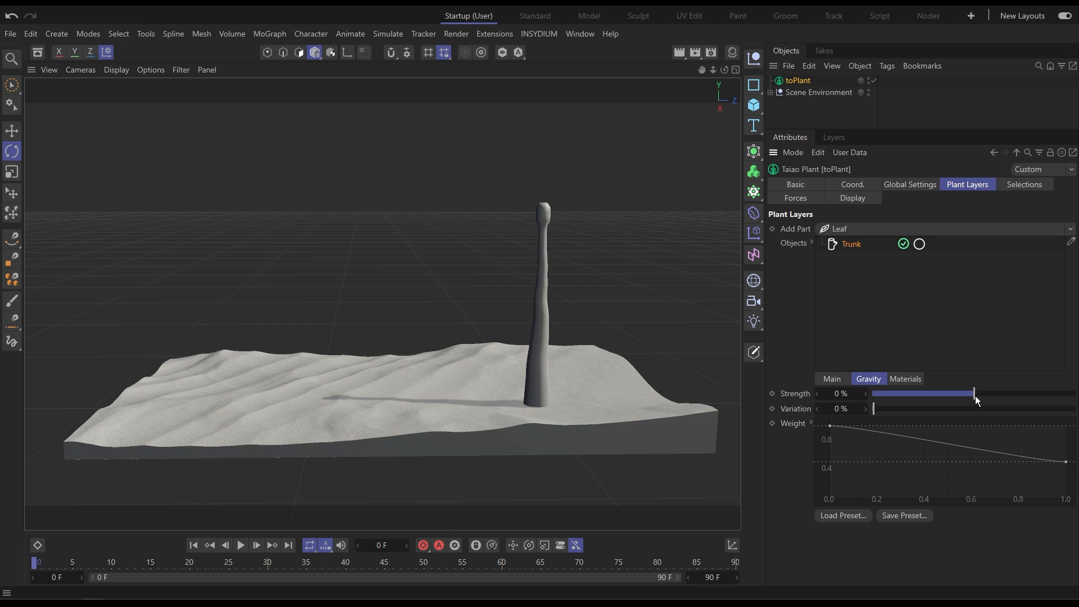
pyautogui.moveTo(975, 394); pyautogui.dragTo(1077, 405)
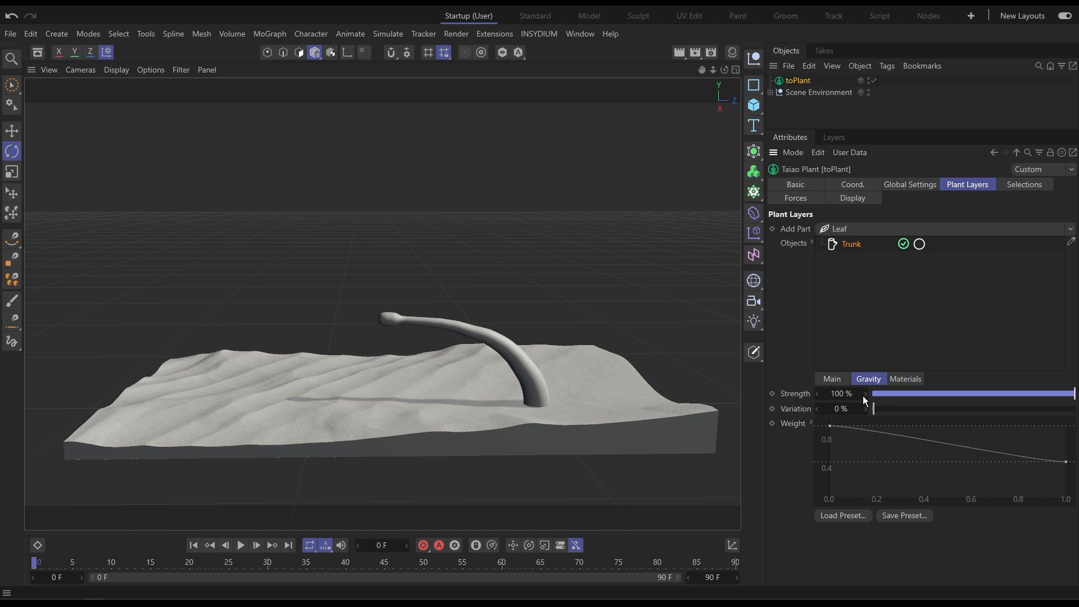
# Raise the end point of the trunk's gravity Weight curve slightly.
pyautogui.click(832, 379)
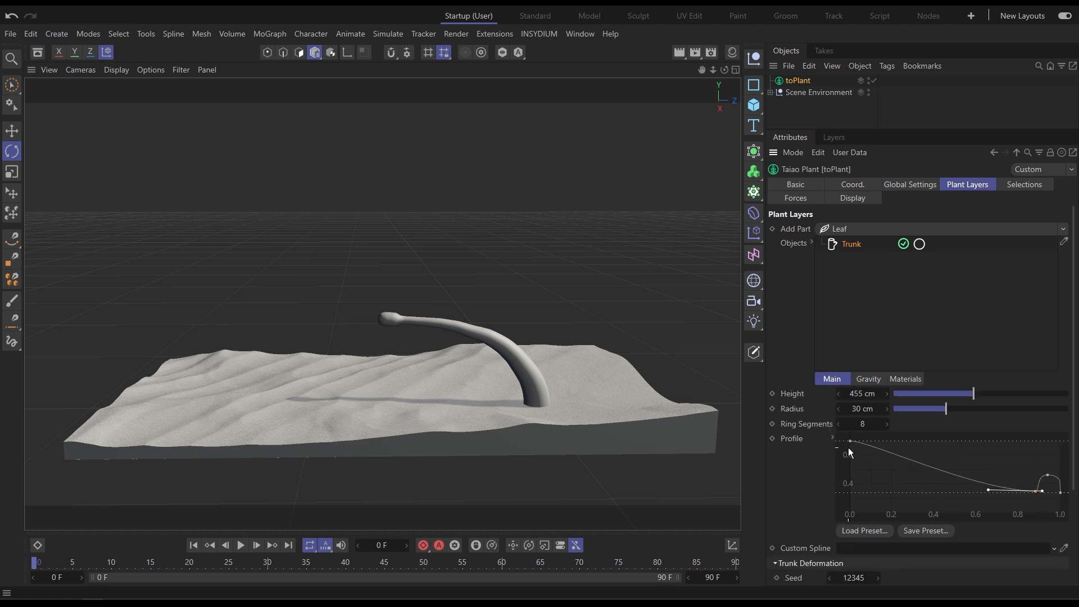
pyautogui.click(1039, 492)
pyautogui.click(876, 383)
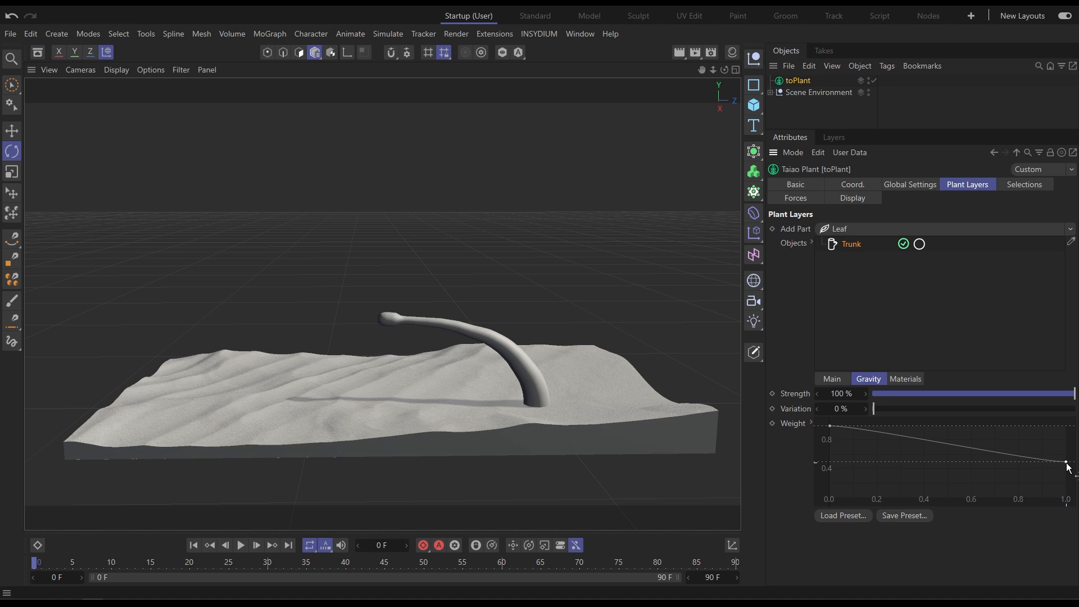
pyautogui.moveTo(1066, 461); pyautogui.dragTo(1071, 459)
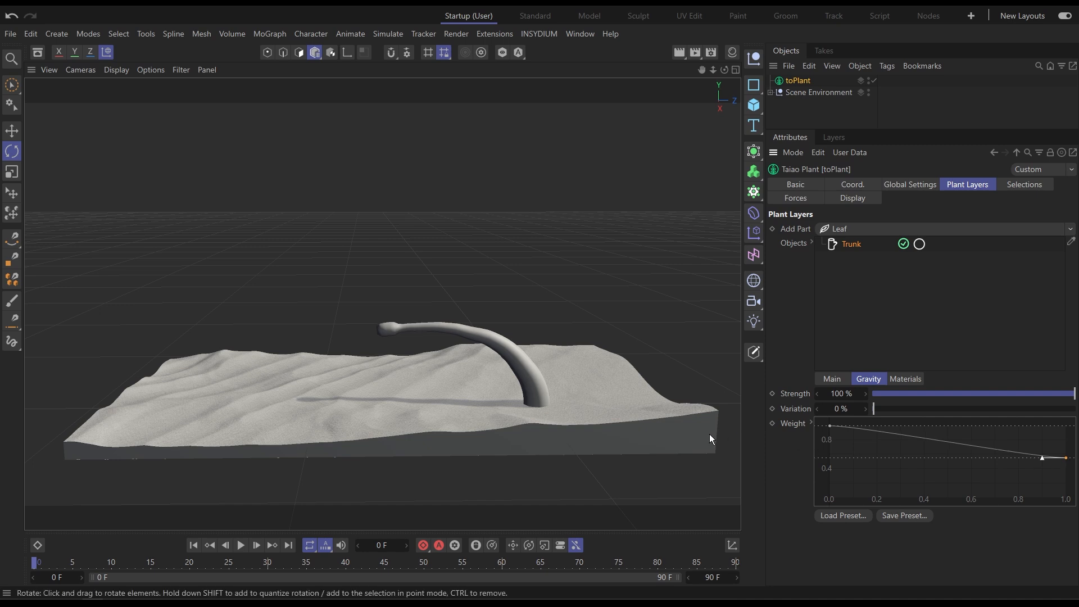
# Set the trunk's furling angle to -103° and furling bias to 40%.
pyautogui.click(834, 382)
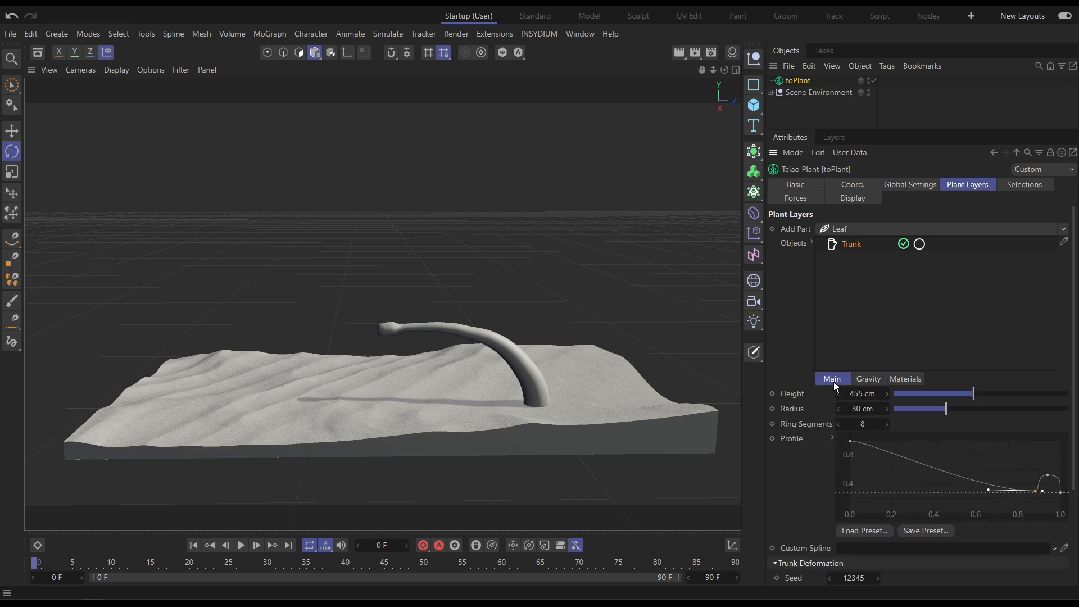
pyautogui.moveTo(822, 504); pyautogui.dragTo(828, 352, button='middle')
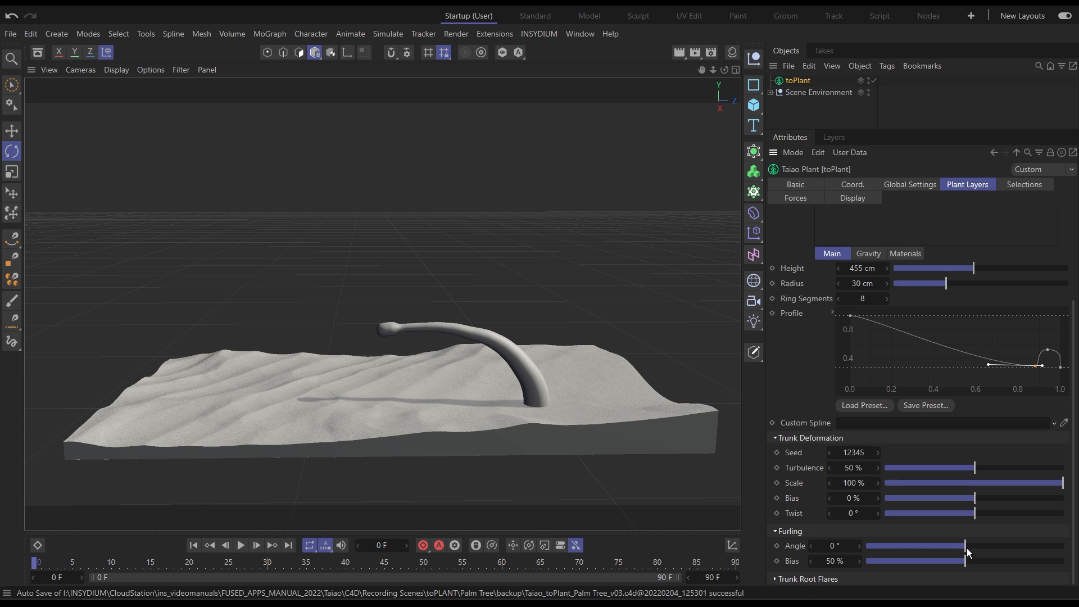
pyautogui.moveTo(964, 550); pyautogui.dragTo(936, 556)
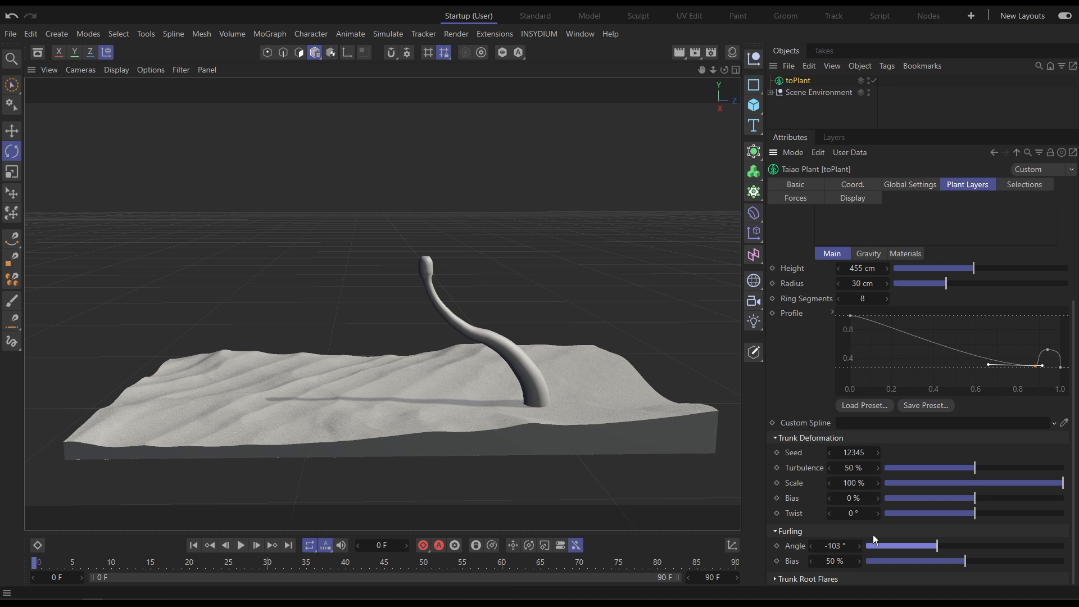
pyautogui.moveTo(962, 562); pyautogui.dragTo(945, 571)
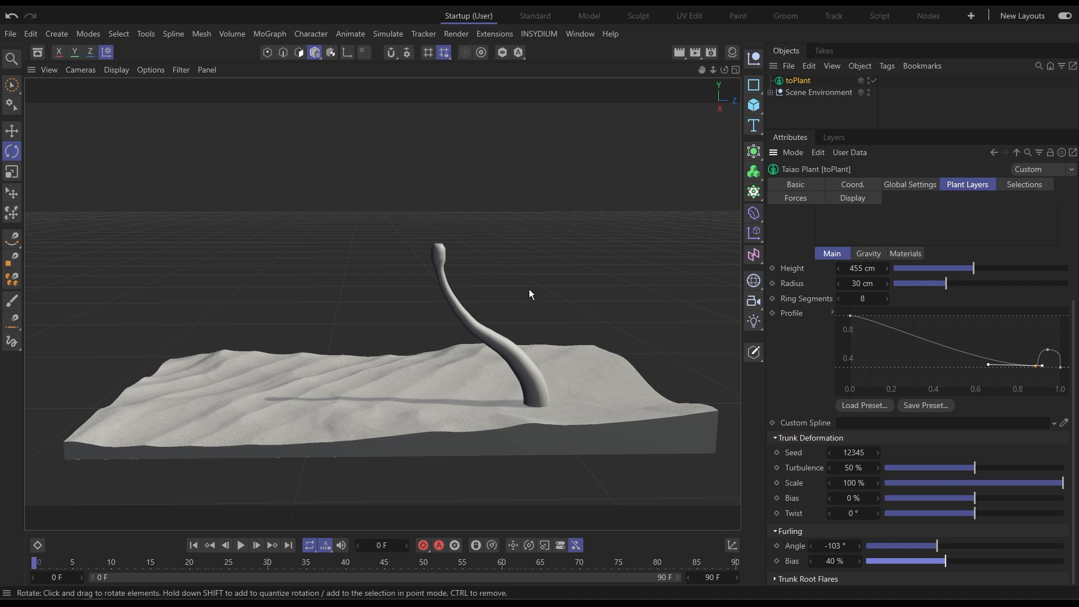
# Switch the viewport display to Gouraud Shading (Lines).
pyautogui.click(126, 68)
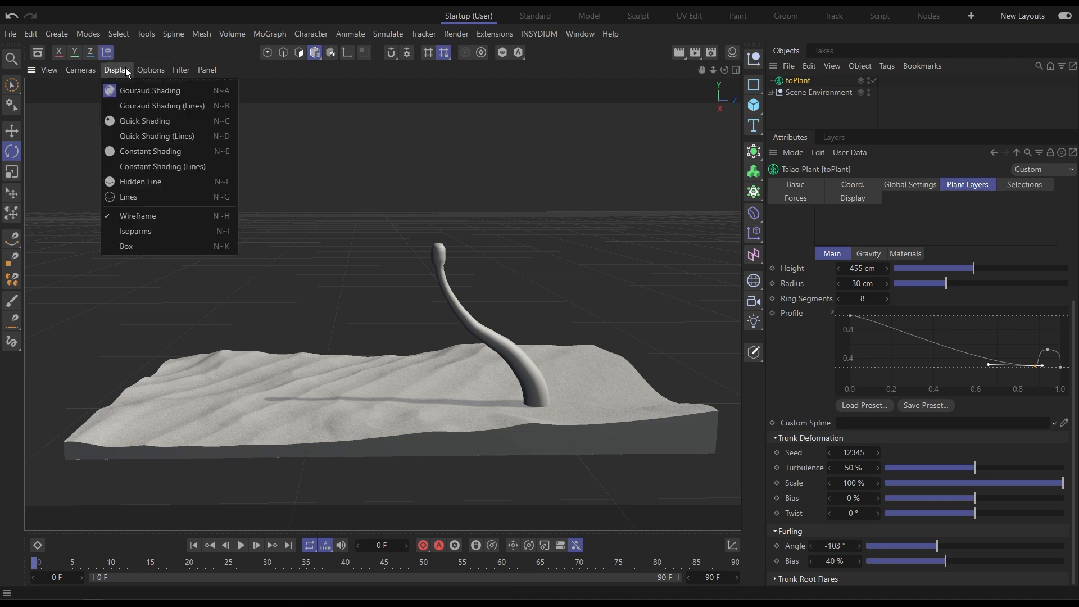
pyautogui.click(136, 109)
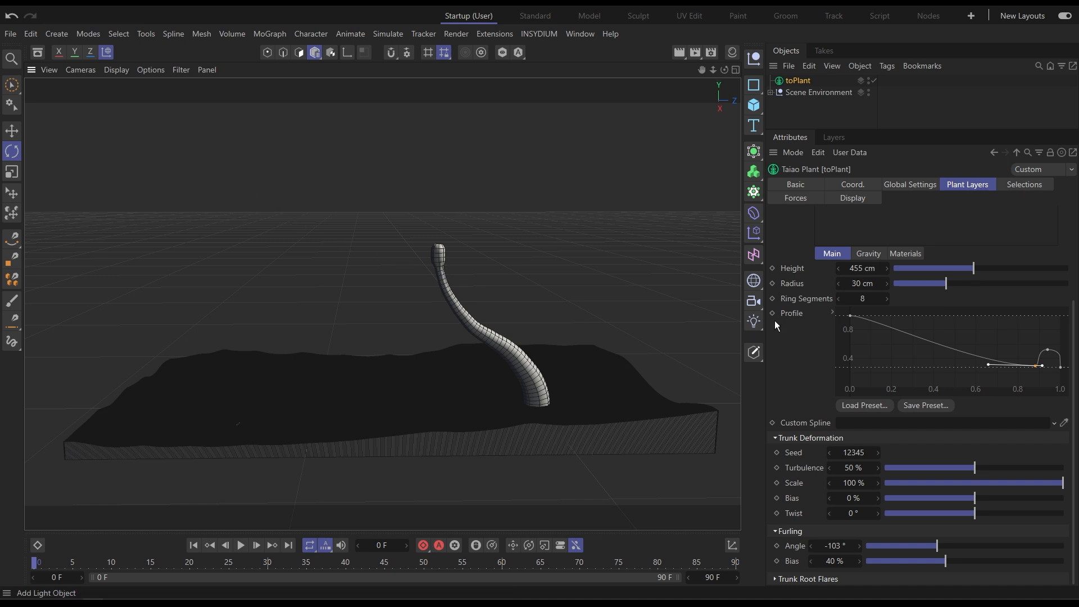
# Set the trunk's ring segments to 20.
pyautogui.doubleClick(864, 299)
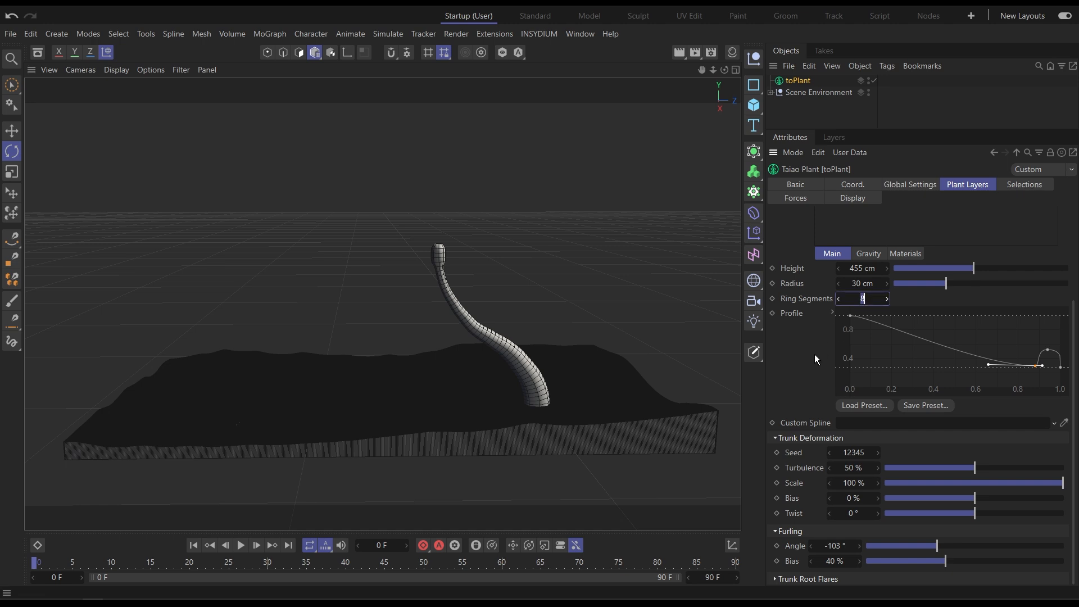
pyautogui.write('20')
pyautogui.press('Return')
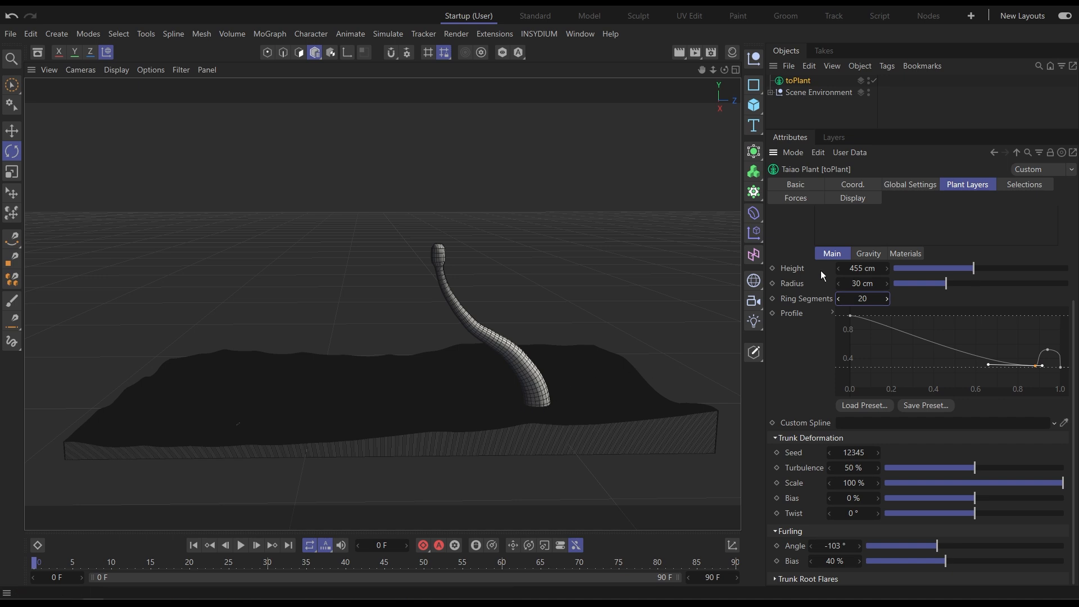
# Set the plant's global segment resolution to 5 cm.
pyautogui.click(914, 186)
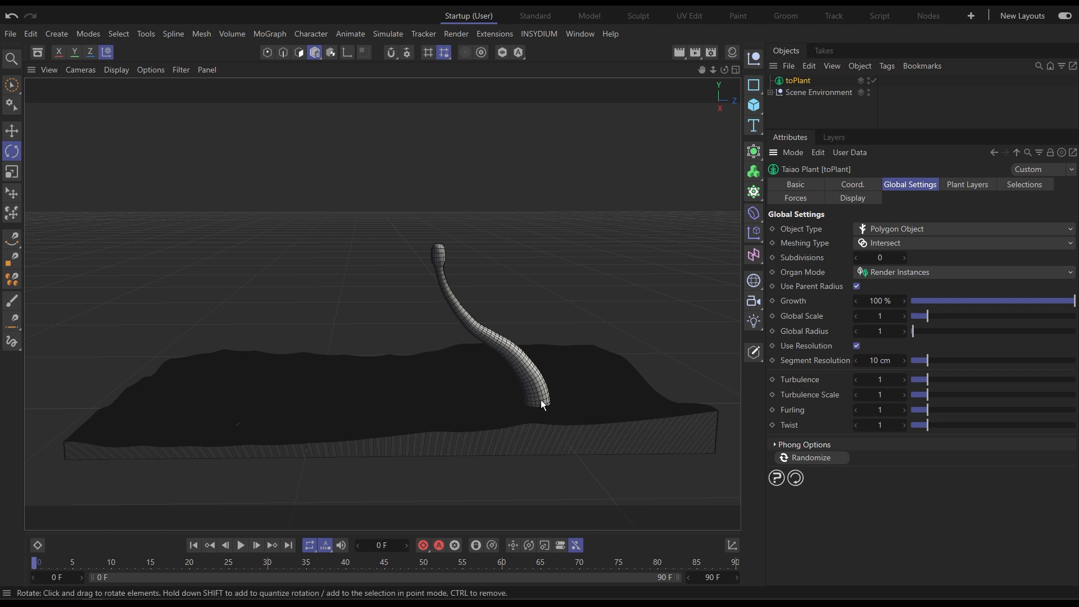
pyautogui.click(880, 360)
pyautogui.write('5')
pyautogui.press('Return')
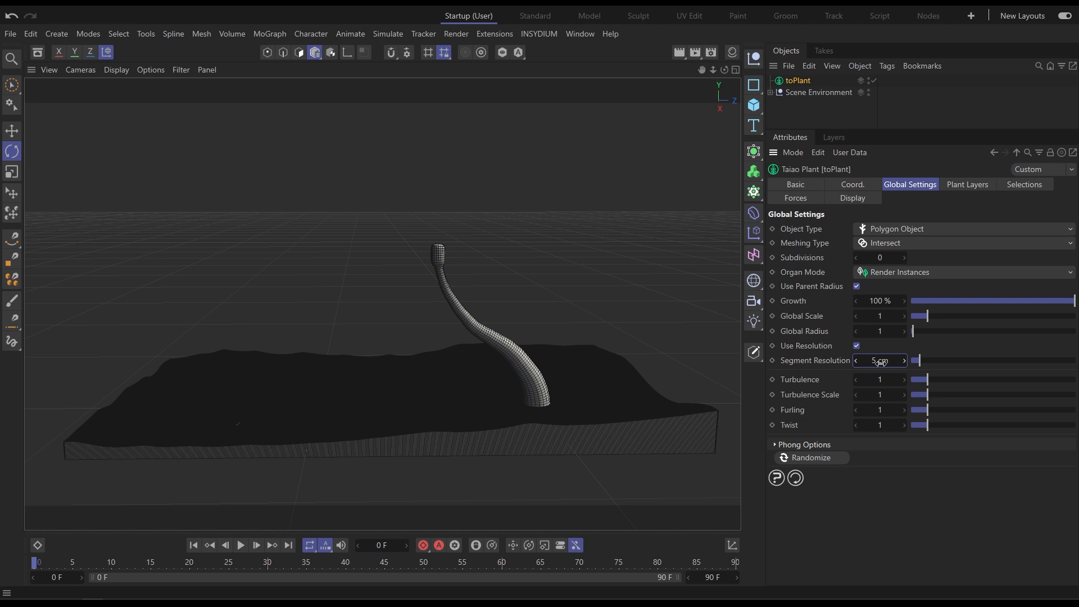
# Try disabling Use Resolution and setting the trunk's segment count to 50, then re-enable Use Resolution.
pyautogui.click(856, 346)
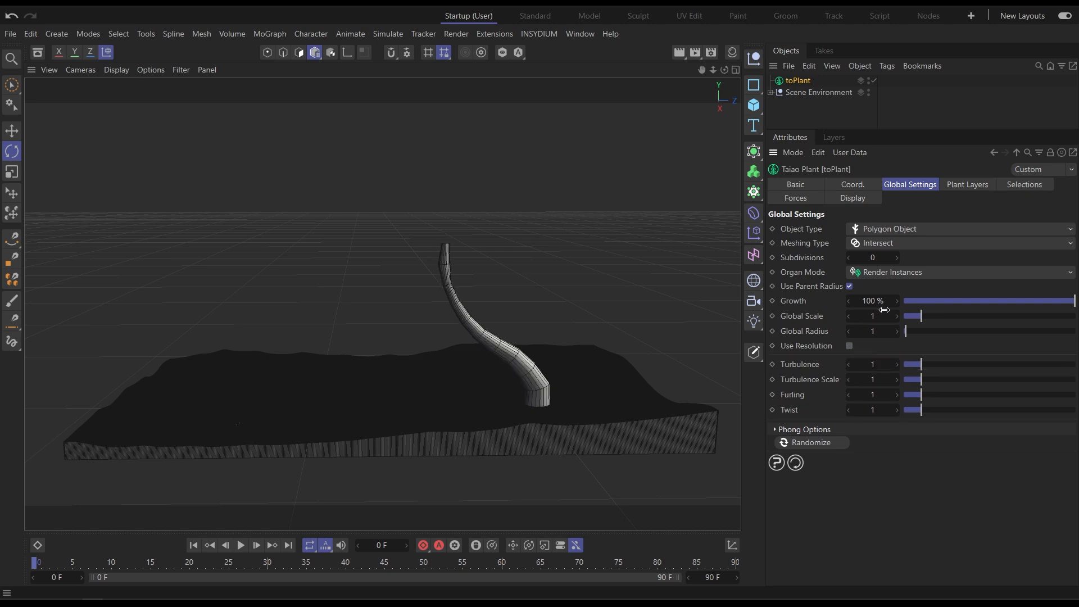
pyautogui.click(960, 185)
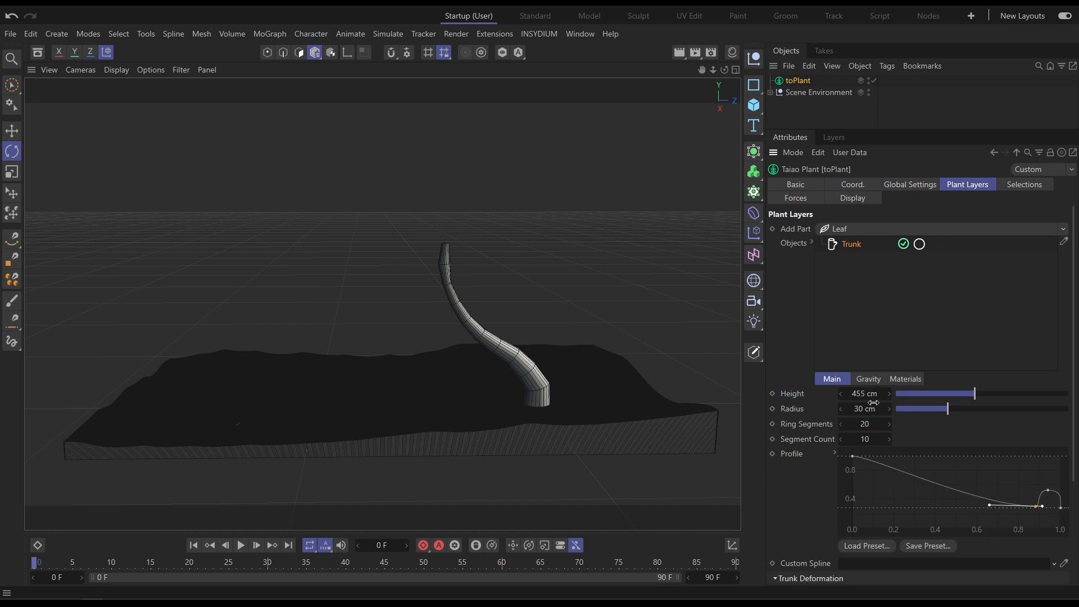
pyautogui.click(868, 439)
pyautogui.write('50')
pyautogui.press('Return')
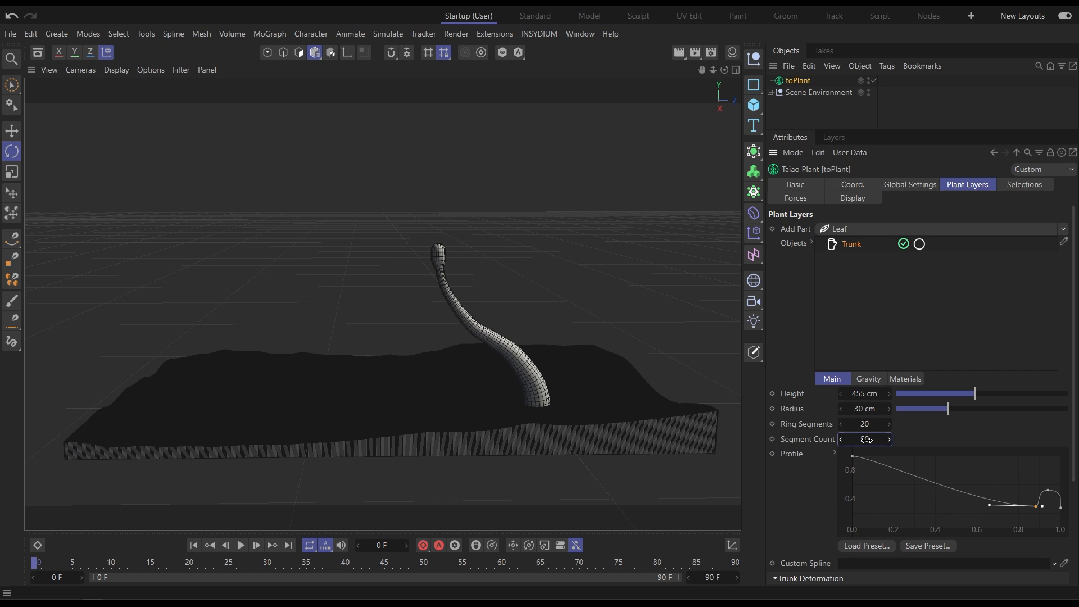
pyautogui.click(911, 183)
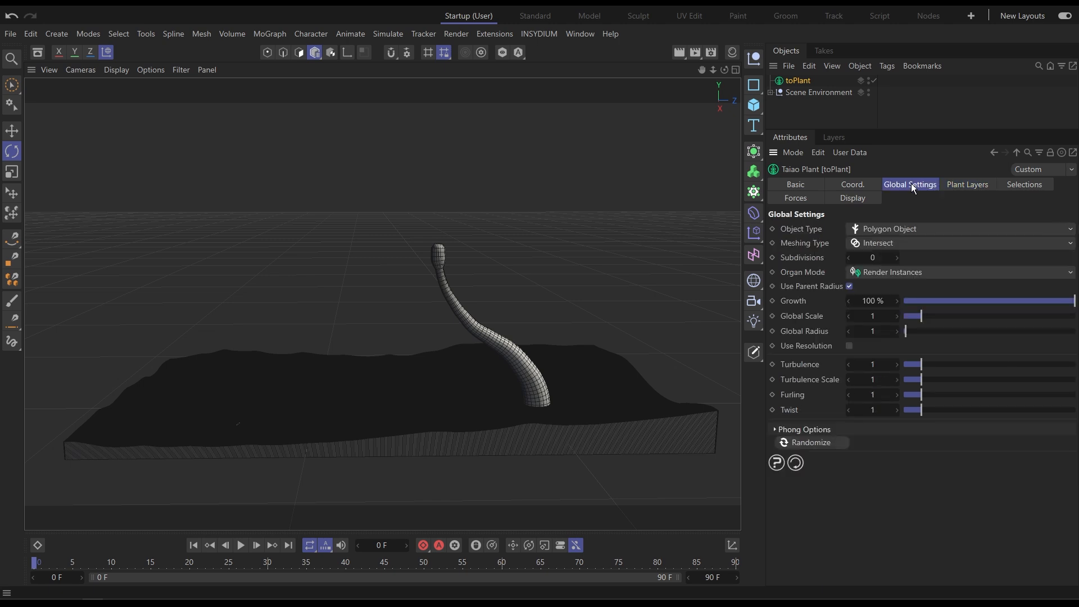
pyautogui.click(849, 347)
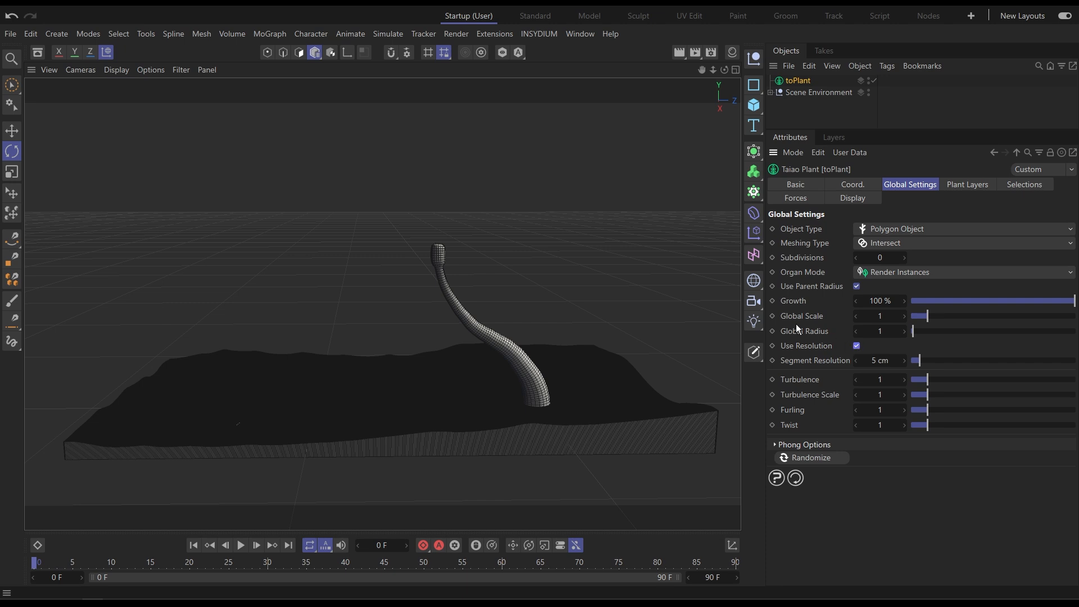
# Switch the viewport display to Gouraud Shading.
pyautogui.click(119, 70)
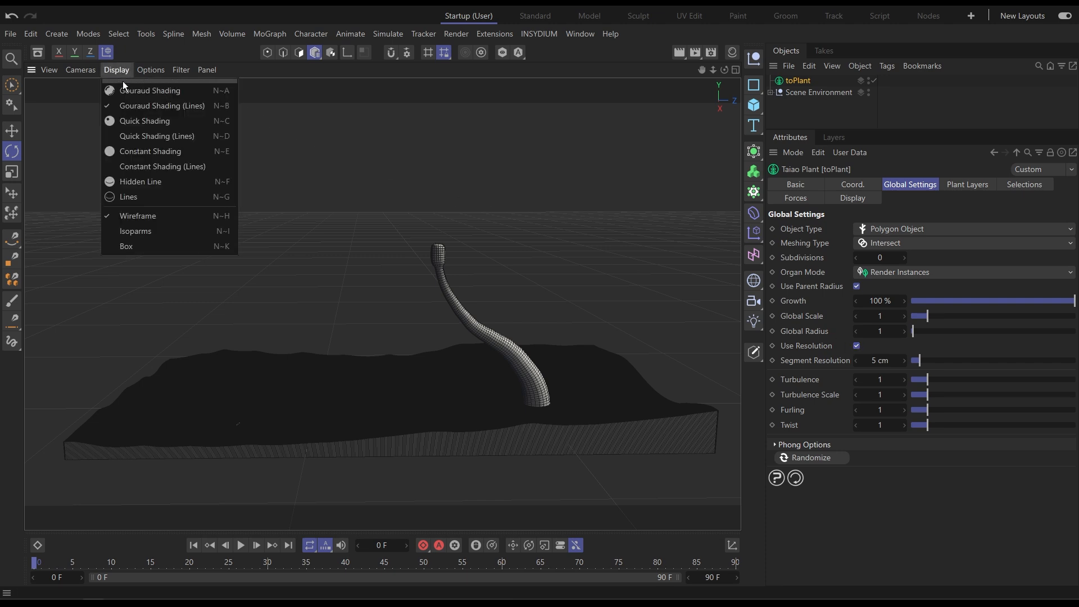
pyautogui.click(124, 91)
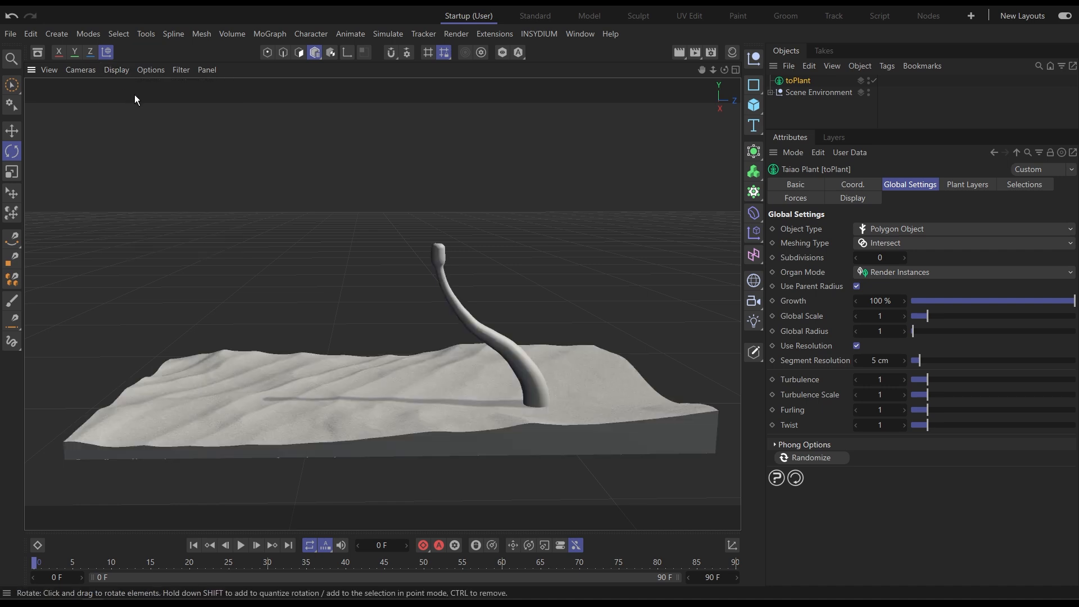
# Add a Branch part to the plant's trunk layer.
pyautogui.click(979, 185)
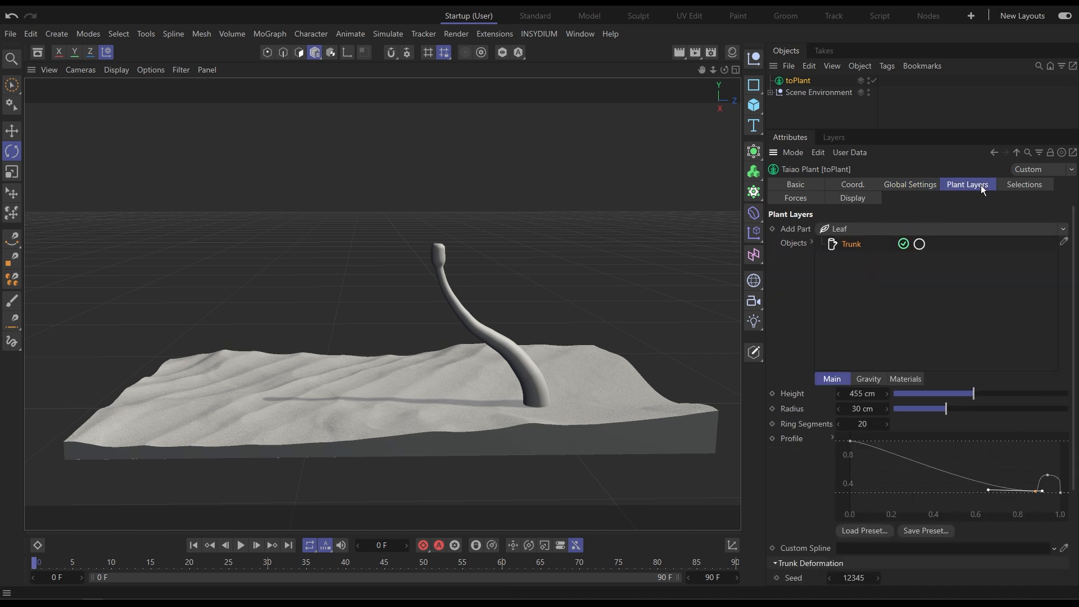
pyautogui.click(1063, 230)
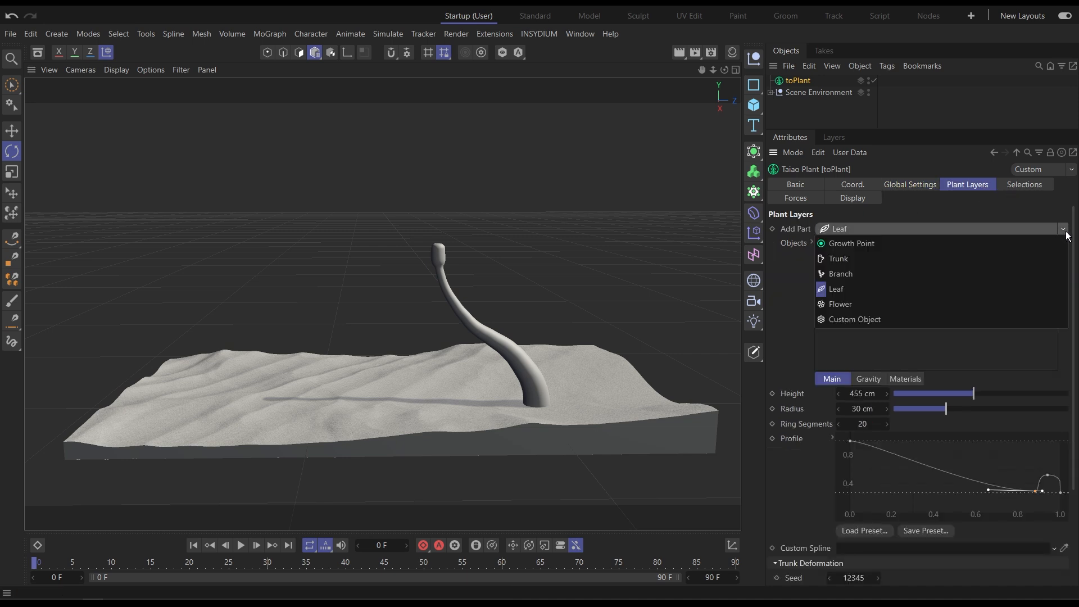
pyautogui.click(1037, 274)
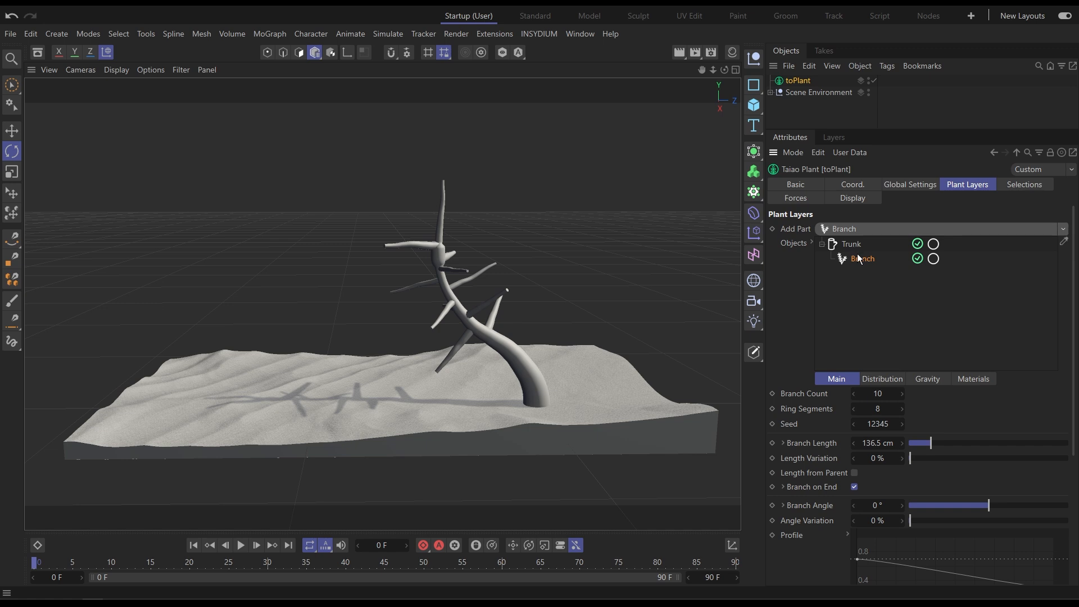
# Set the branch count to 0.
pyautogui.click(881, 393)
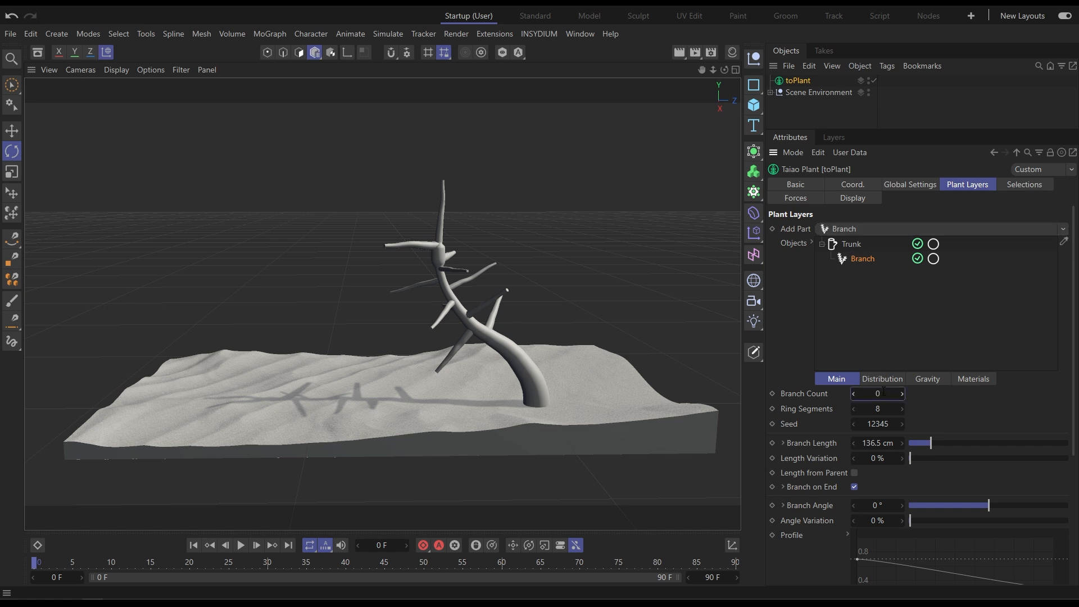
pyautogui.write('0')
pyautogui.press('Return')
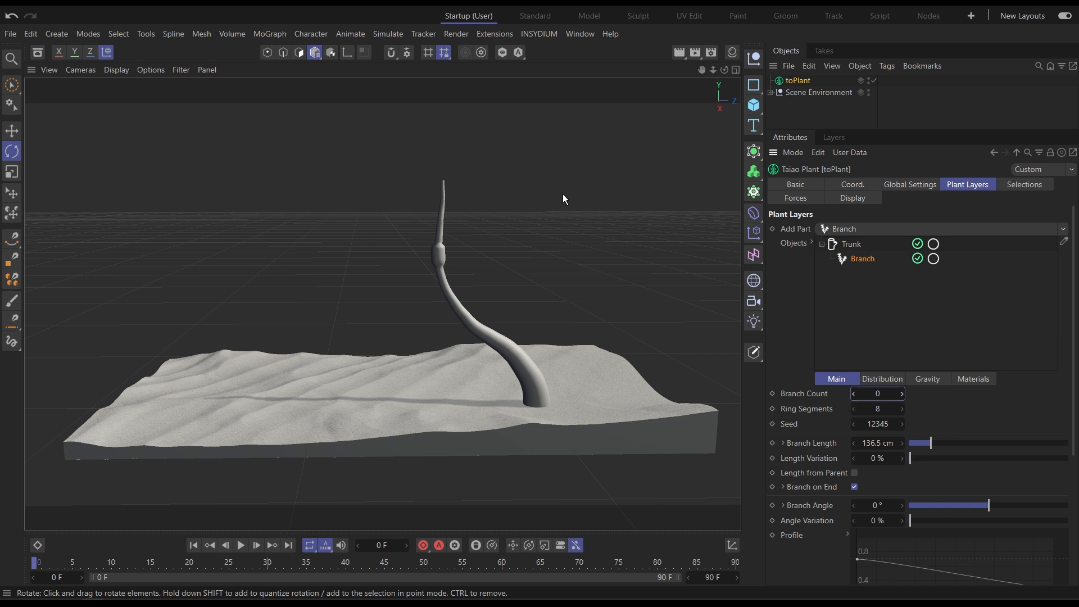
# Disable Branch on End and set the branch count to 36.
pyautogui.click(855, 486)
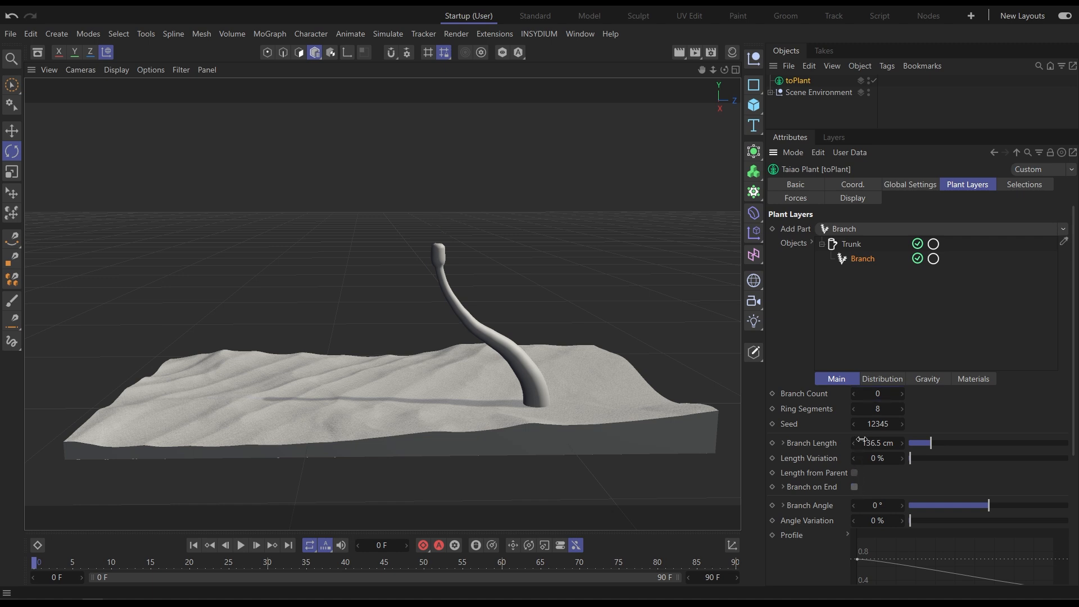
pyautogui.click(875, 394)
pyautogui.write('36')
pyautogui.press('Return')
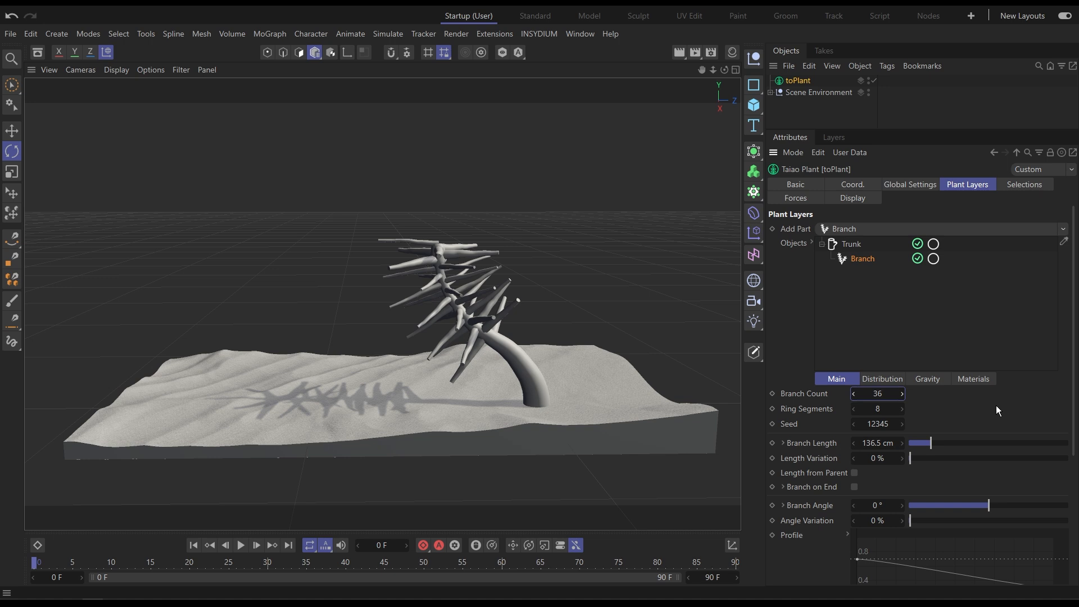
# Reshape the branch Position Distribution curve so branches only grow near the top of the trunk, from about 0.9.
pyautogui.click(887, 379)
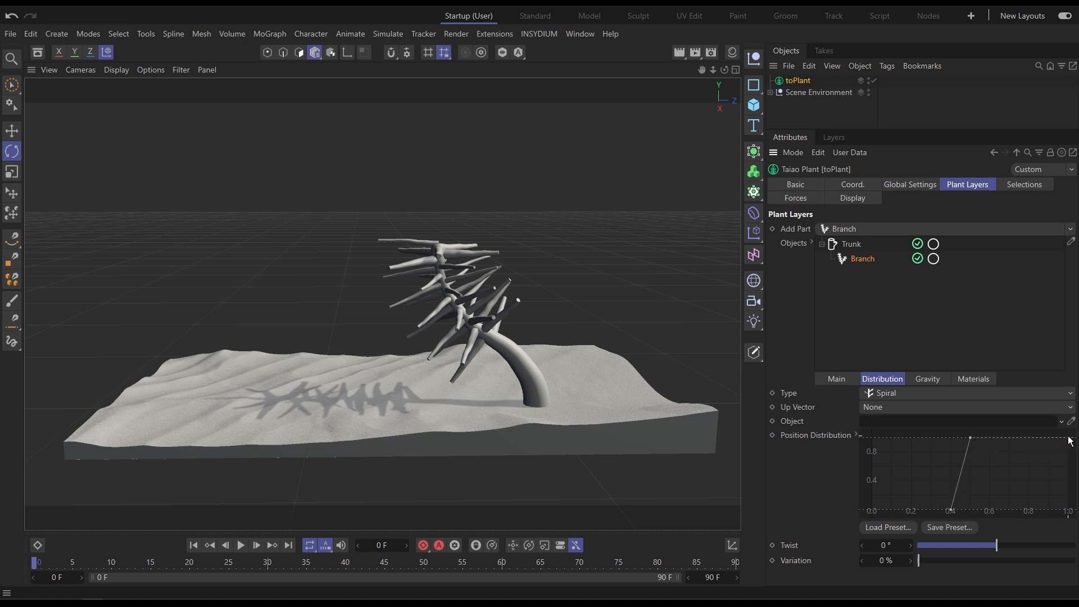
pyautogui.moveTo(992, 453); pyautogui.dragTo(954, 429)
pyautogui.moveTo(936, 487)
pyautogui.keyDown('shift'); pyautogui.mouseDown()
pyautogui.moveTo(974, 512)
pyautogui.moveTo(890, 515)
pyautogui.moveTo(1046, 519)
pyautogui.mouseUp(); pyautogui.keyUp('shift')
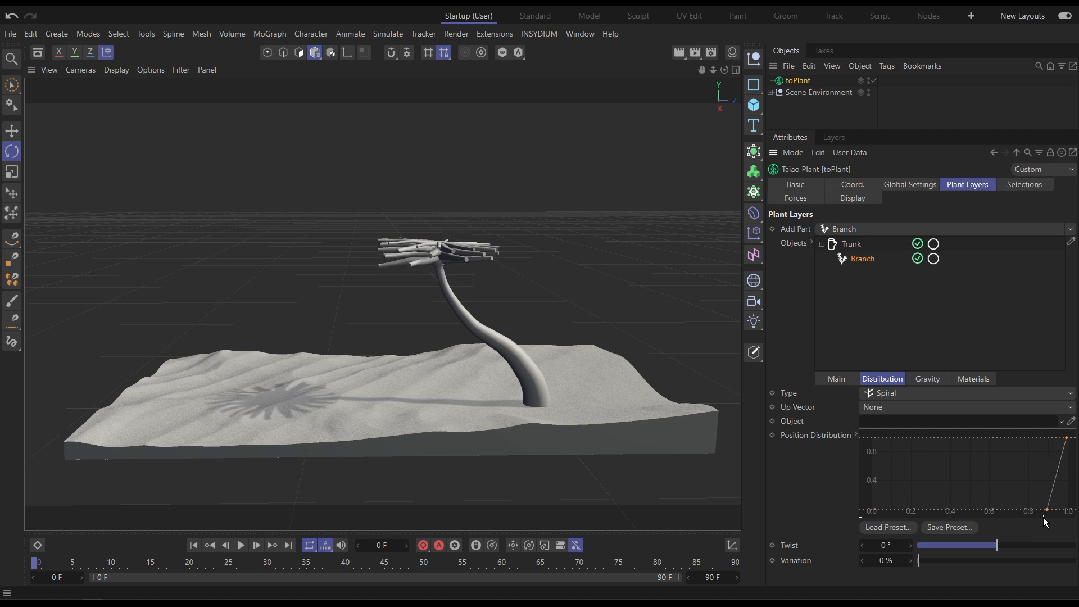
# Lower both end points of the branch Profile curve to make the branches thin.
pyautogui.click(843, 380)
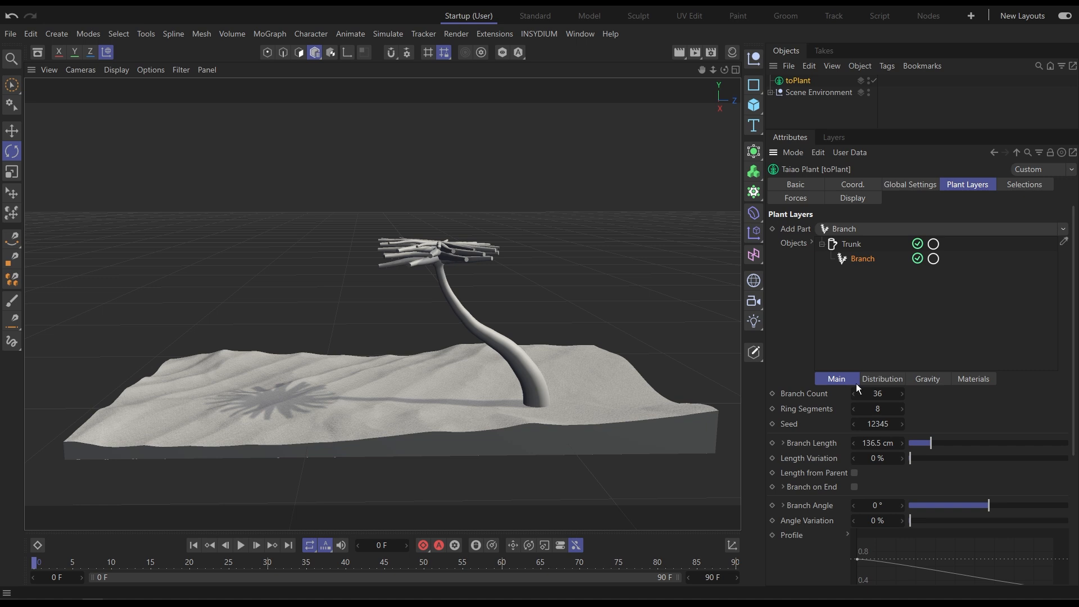
pyautogui.moveTo(927, 416); pyautogui.dragTo(936, 289, button='middle')
pyautogui.click(858, 431)
pyautogui.moveTo(1055, 456); pyautogui.dragTo(1055, 480)
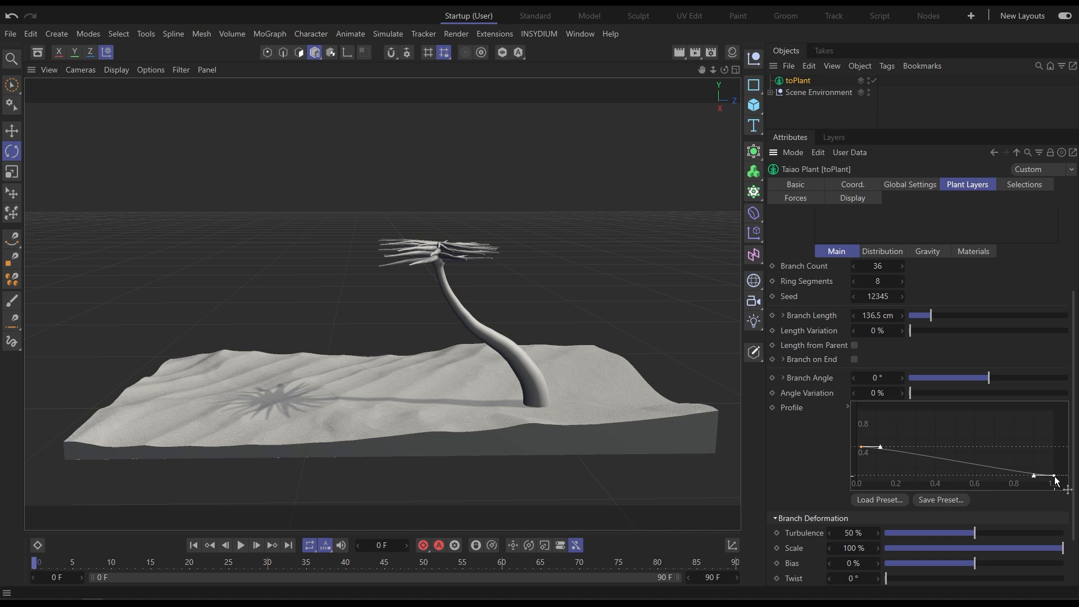
pyautogui.click(862, 447)
pyautogui.moveTo(861, 448); pyautogui.dragTo(855, 466)
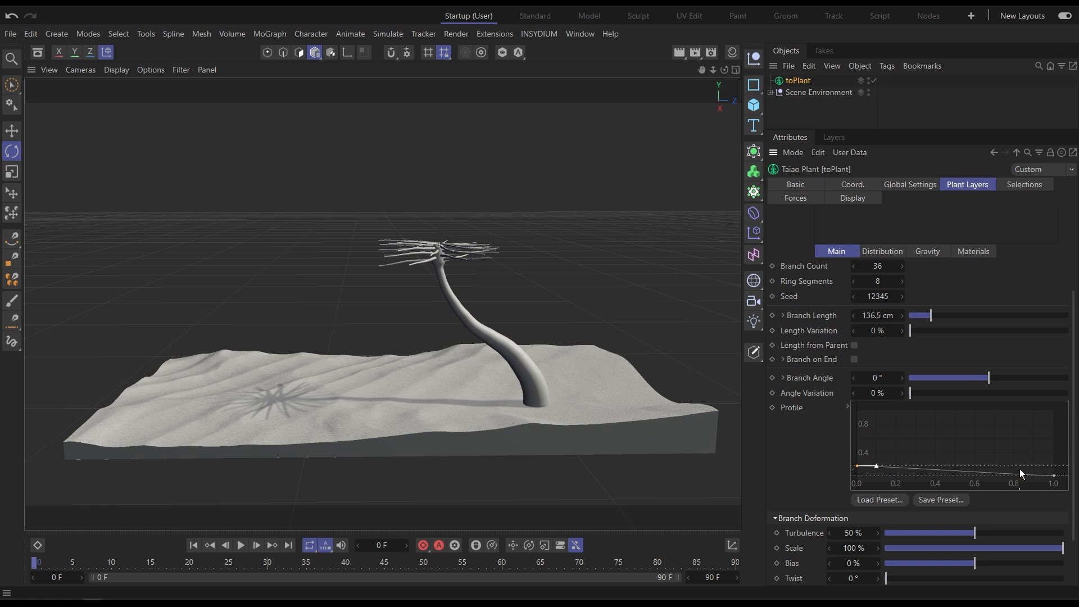
pyautogui.click(1053, 475)
pyautogui.moveTo(1053, 474); pyautogui.dragTo(1052, 470)
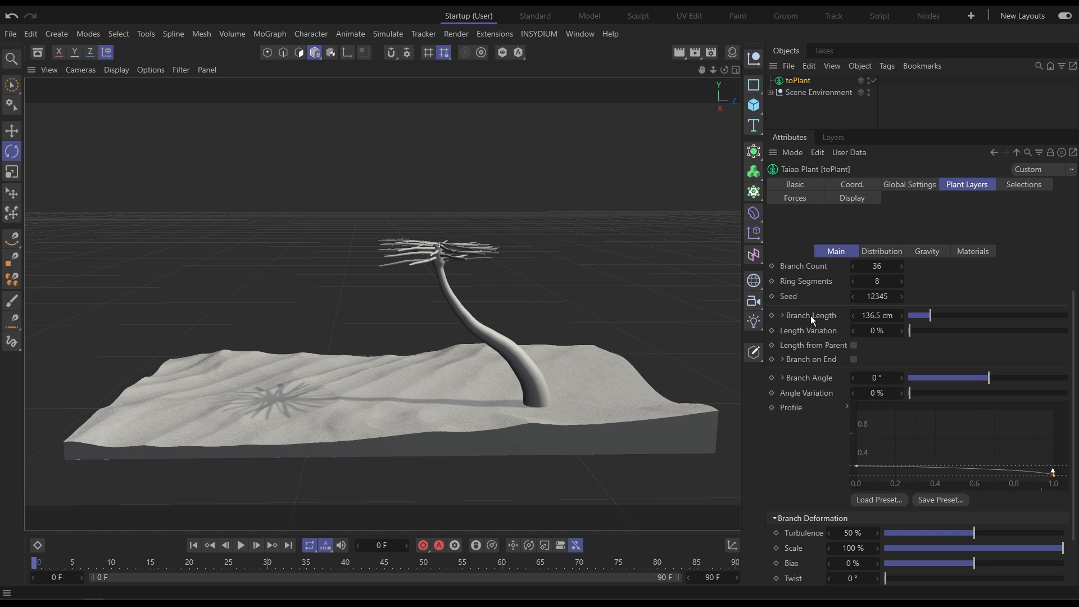
# Set the branch length to 349 cm.
pyautogui.moveTo(917, 297); pyautogui.dragTo(944, 448, button='middle')
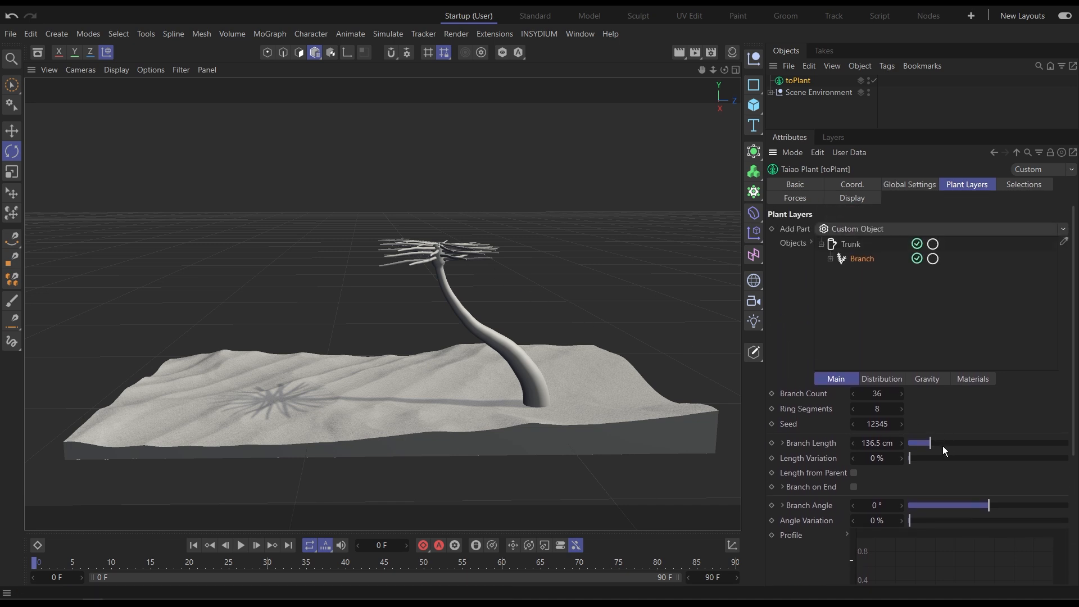
pyautogui.moveTo(930, 443); pyautogui.dragTo(964, 443)
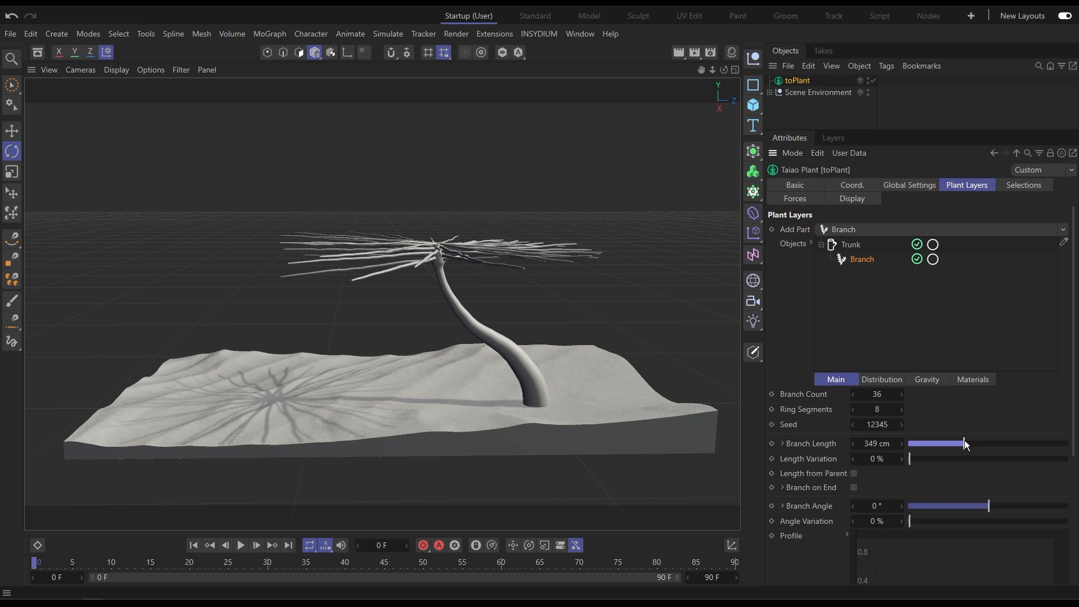
# Set the branch length variation to 10% and the branch angle to 30°.
pyautogui.click(912, 459)
pyautogui.moveTo(922, 456); pyautogui.dragTo(924, 453)
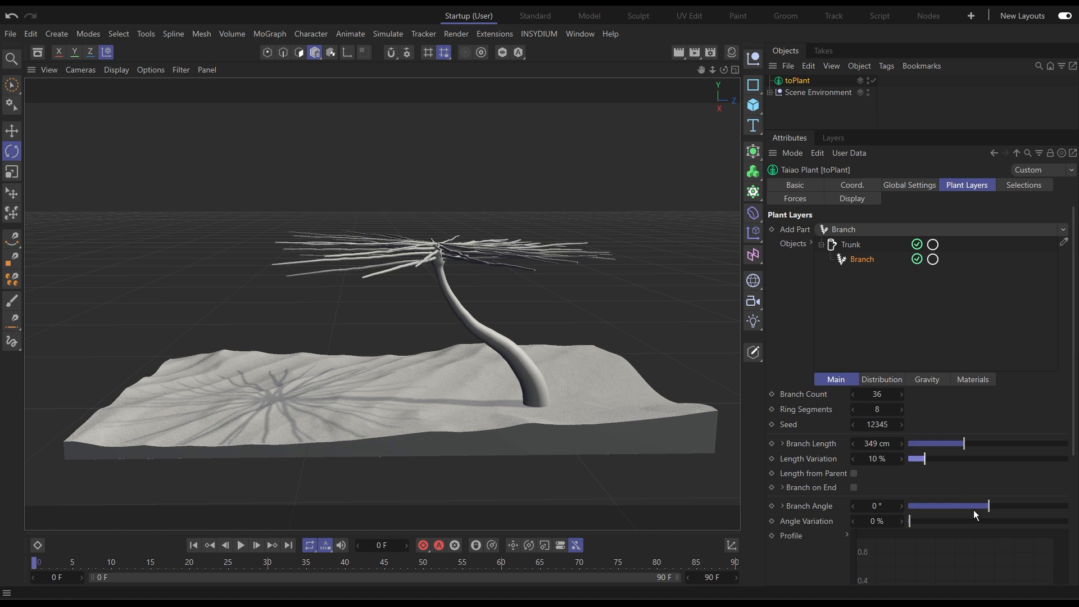
pyautogui.moveTo(989, 507); pyautogui.dragTo(1013, 500)
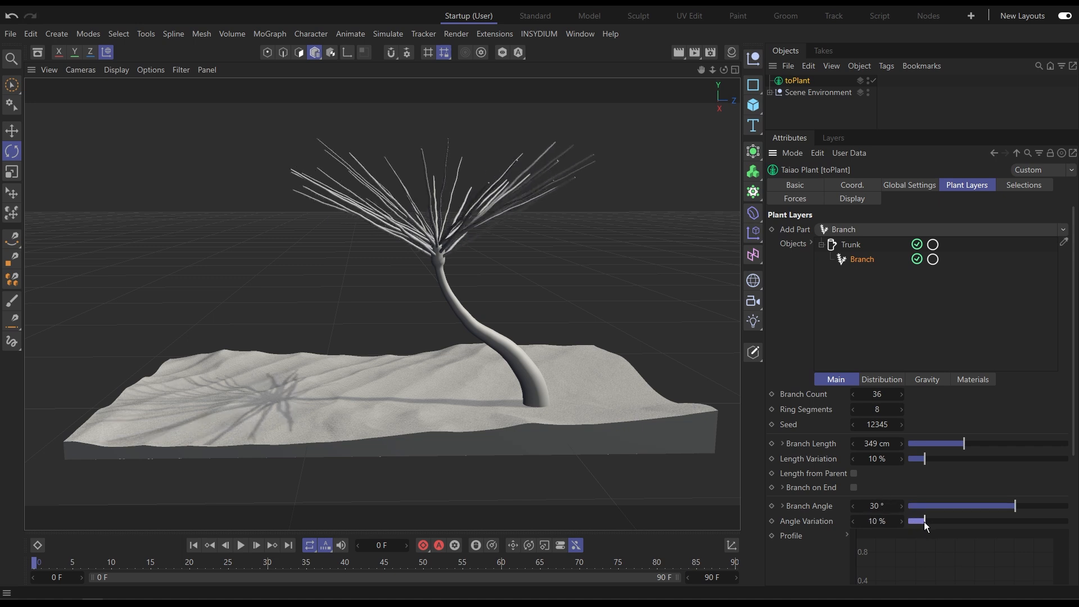
# Set the branch furling angle to 90° and furling bias to 20%.
pyautogui.moveTo(817, 568); pyautogui.dragTo(831, 359)
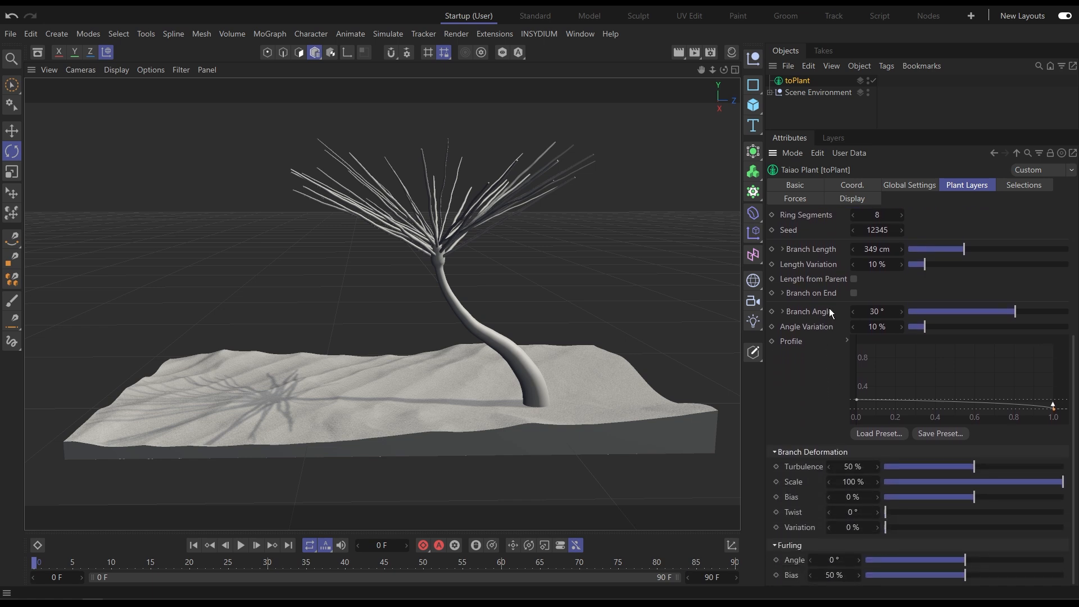
pyautogui.moveTo(963, 558); pyautogui.dragTo(992, 555)
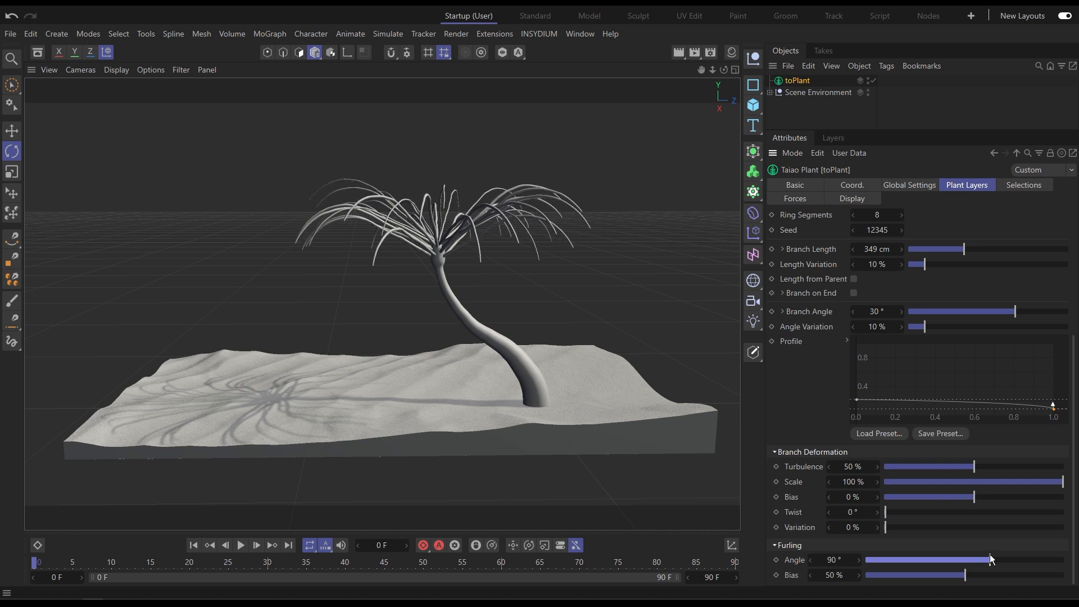
pyautogui.moveTo(969, 579); pyautogui.dragTo(906, 582)
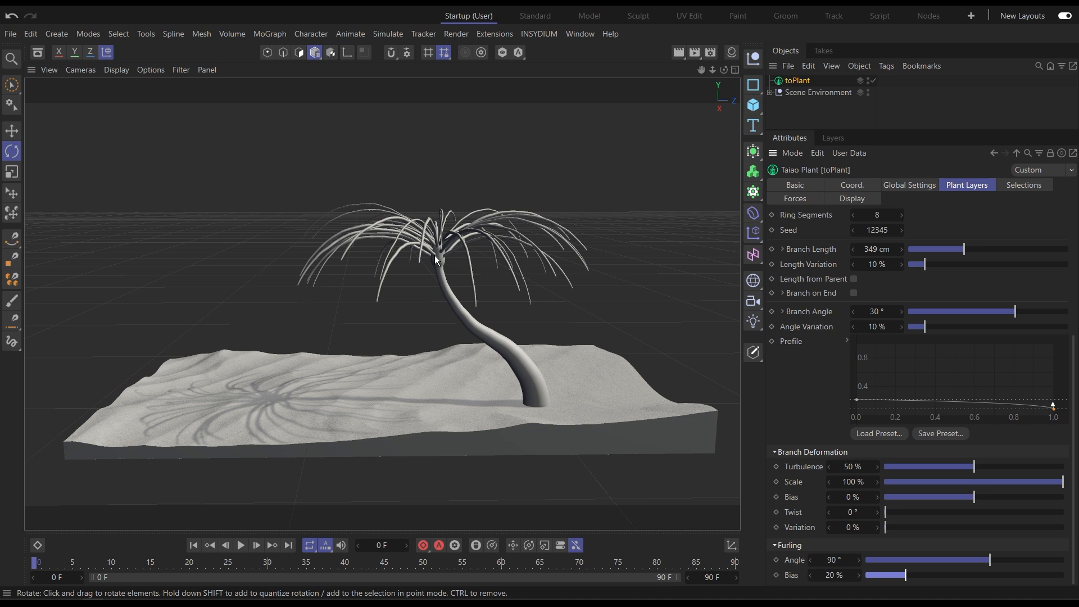
# Add a Leaf part to the branches.
pyautogui.scroll(5, 952, 214)
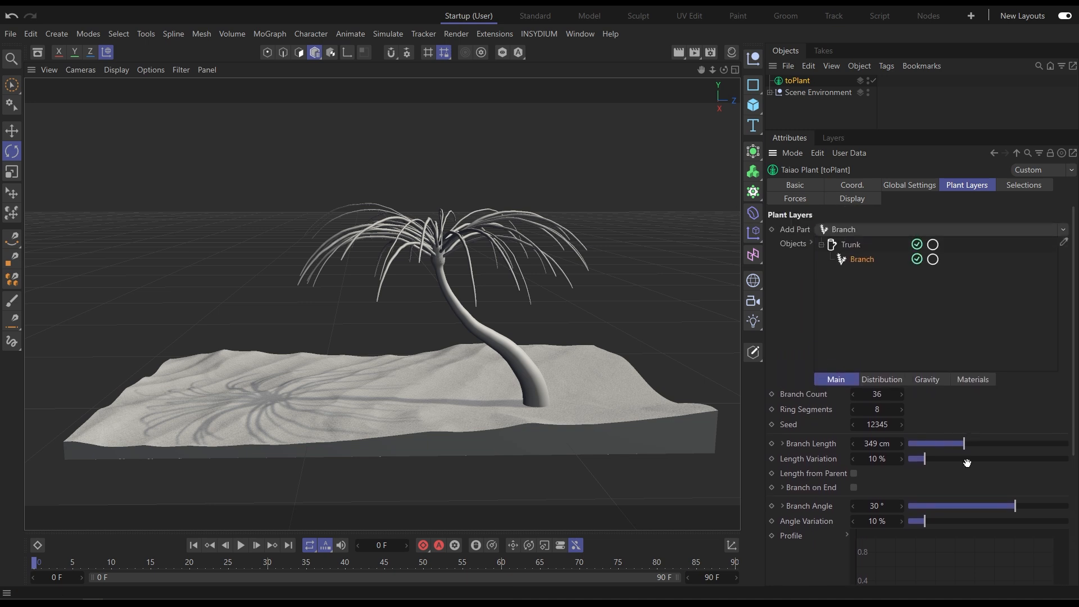
pyautogui.click(890, 228)
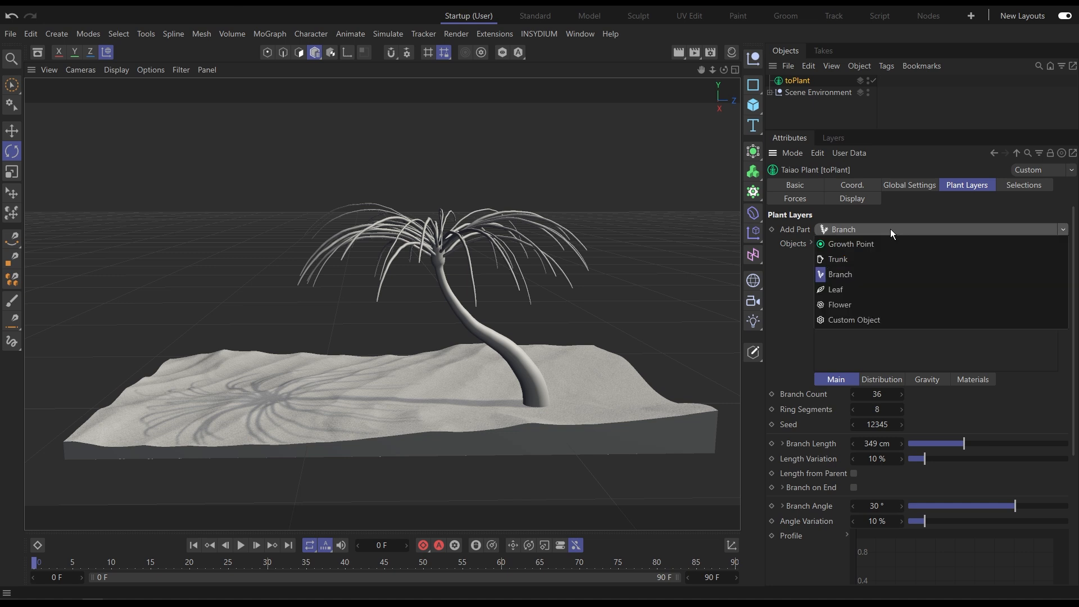
pyautogui.click(889, 286)
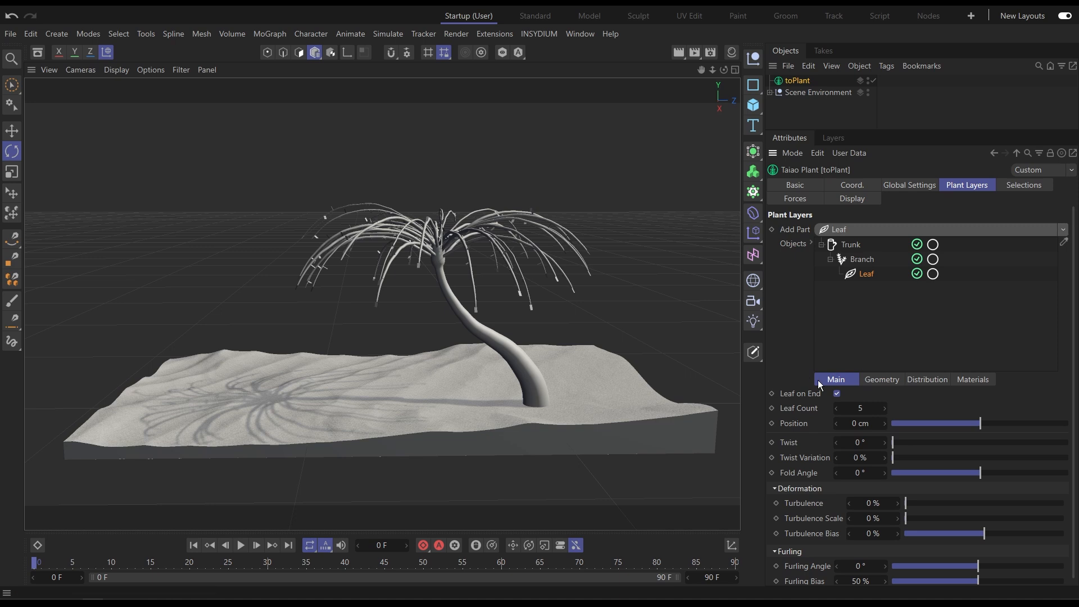
# Set the leaf count to 300.
pyautogui.click(851, 403)
pyautogui.write('300')
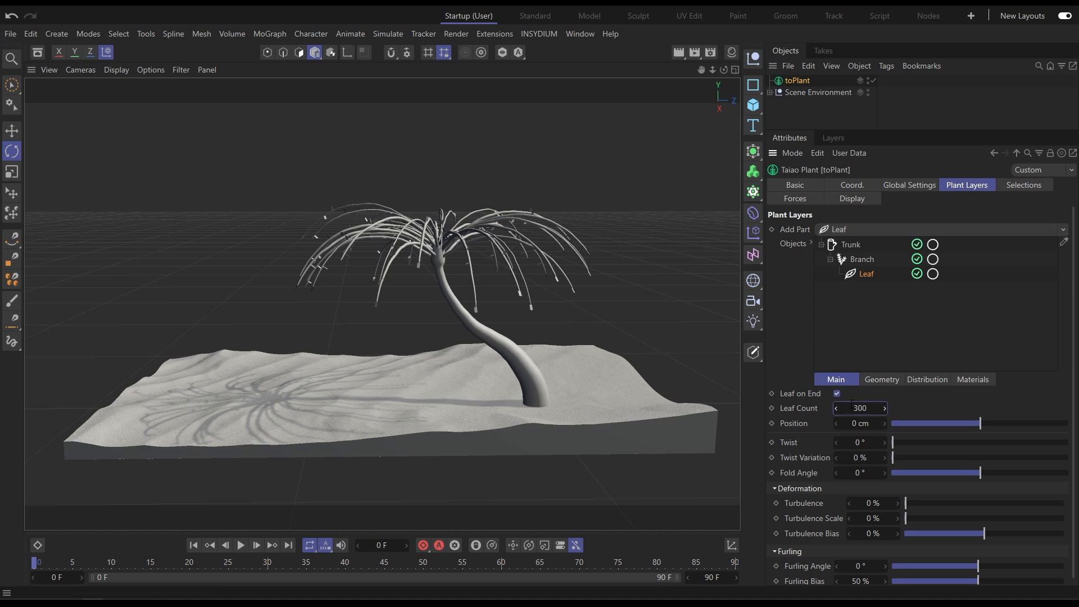
pyautogui.press('Return')
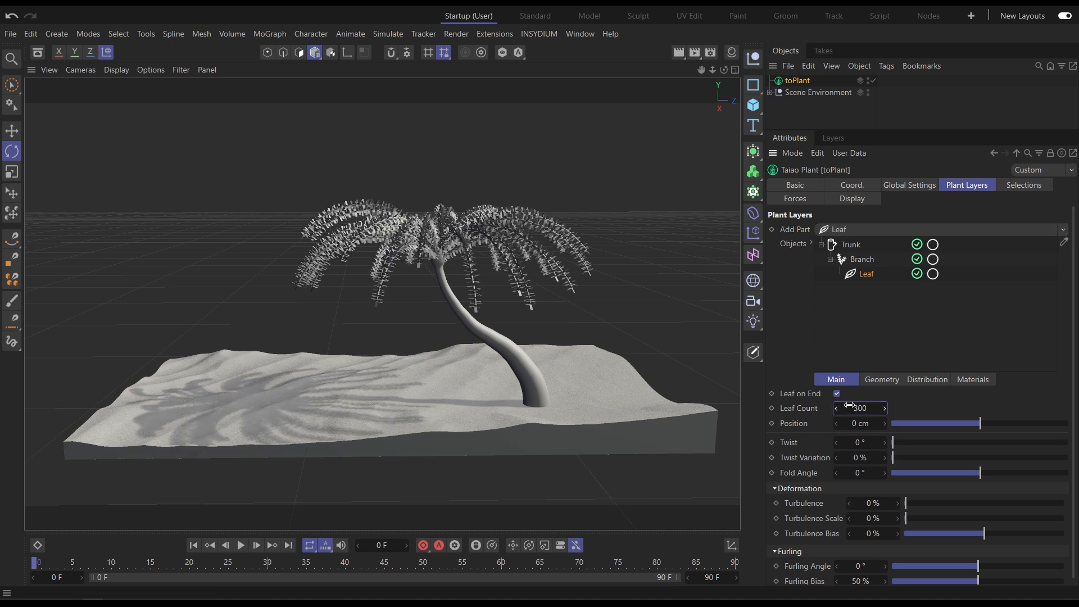
# Change the leaf distribution type to Alternate.
pyautogui.click(816, 109)
pyautogui.keyDown('alt'); pyautogui.moveTo(439, 242); pyautogui.dragTo(508, 234, button='right'); pyautogui.keyUp('alt')
pyautogui.click(798, 81)
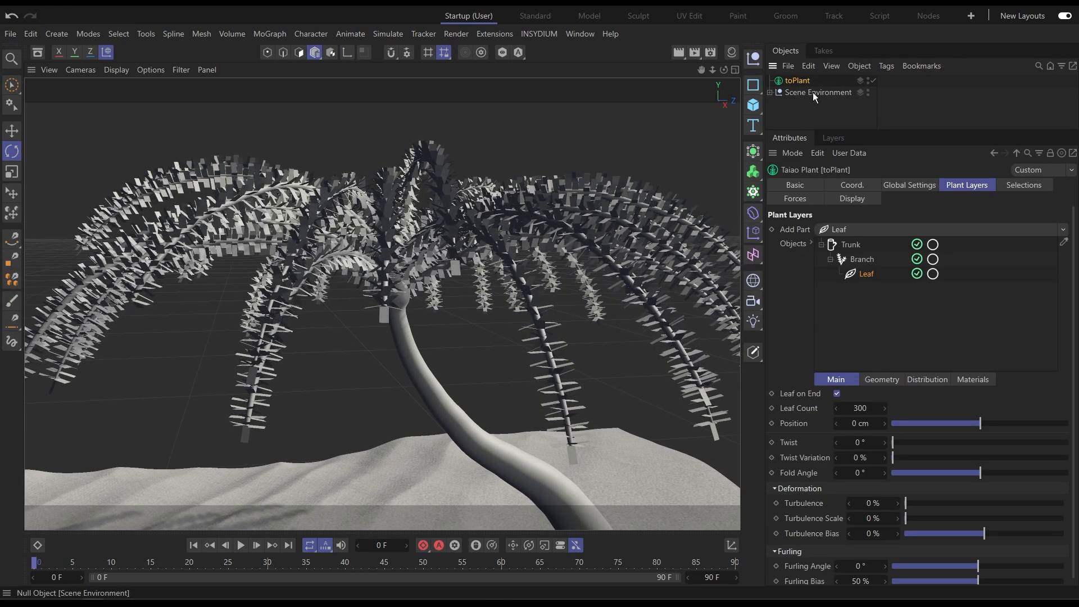
pyautogui.click(915, 380)
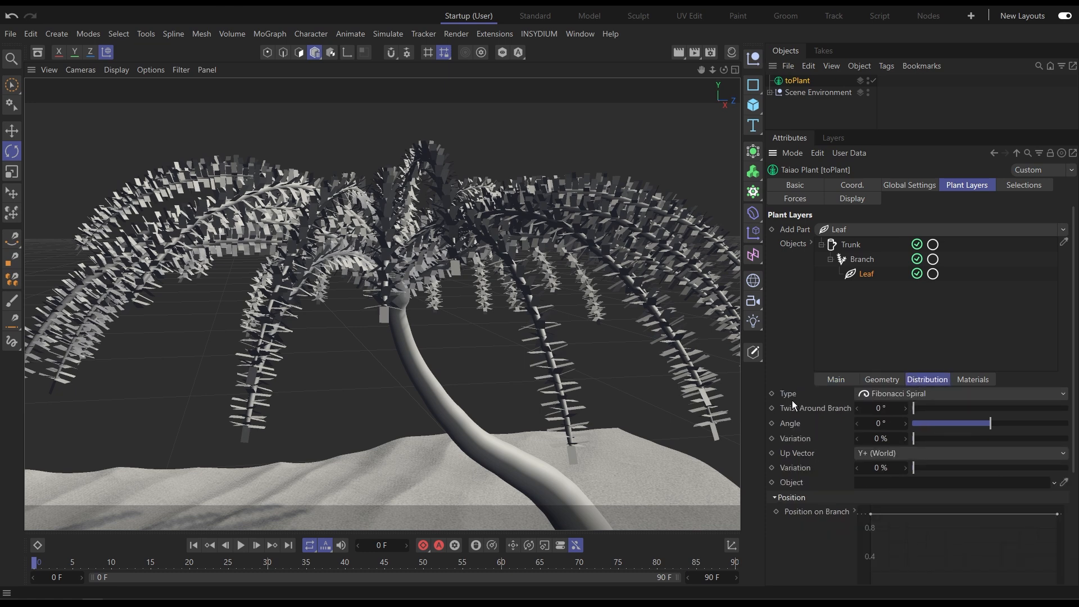
pyautogui.click(867, 393)
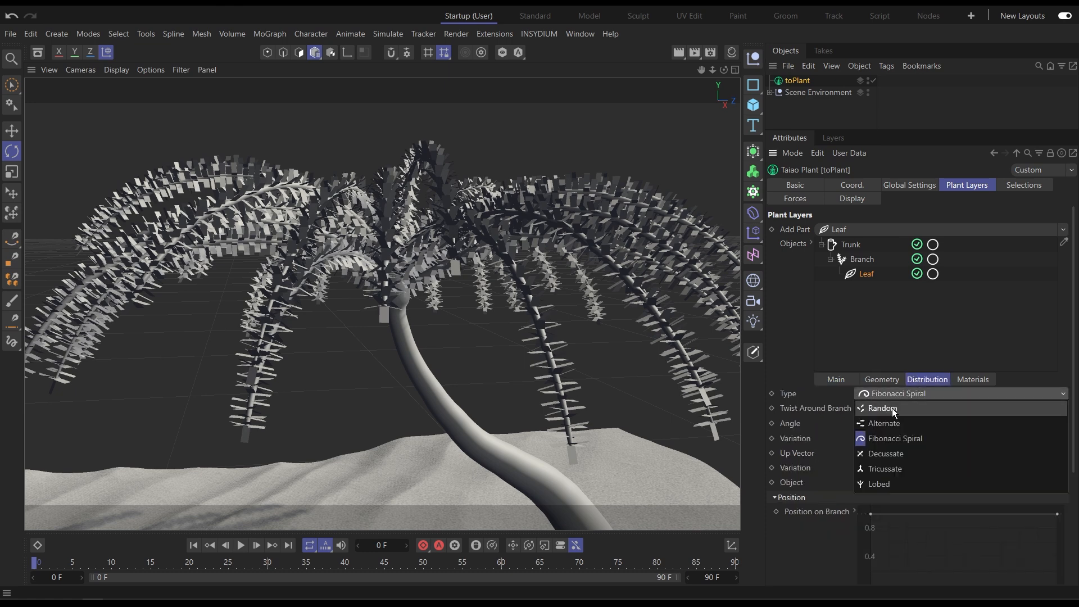
pyautogui.click(897, 424)
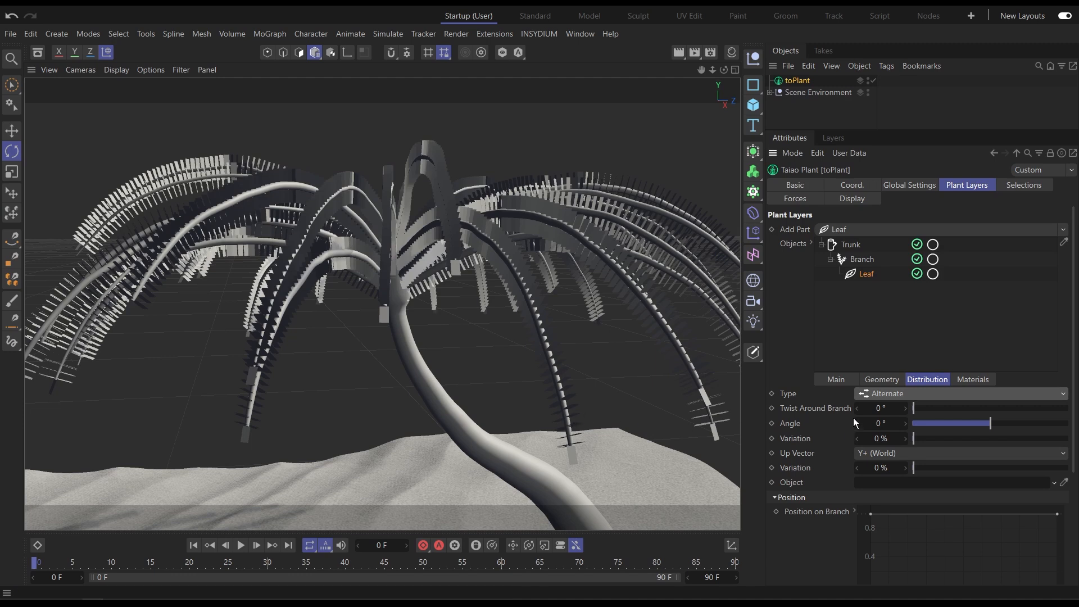
# Set the leaves' twist around branch to 90° and their angle to 45°.
pyautogui.doubleClick(896, 409)
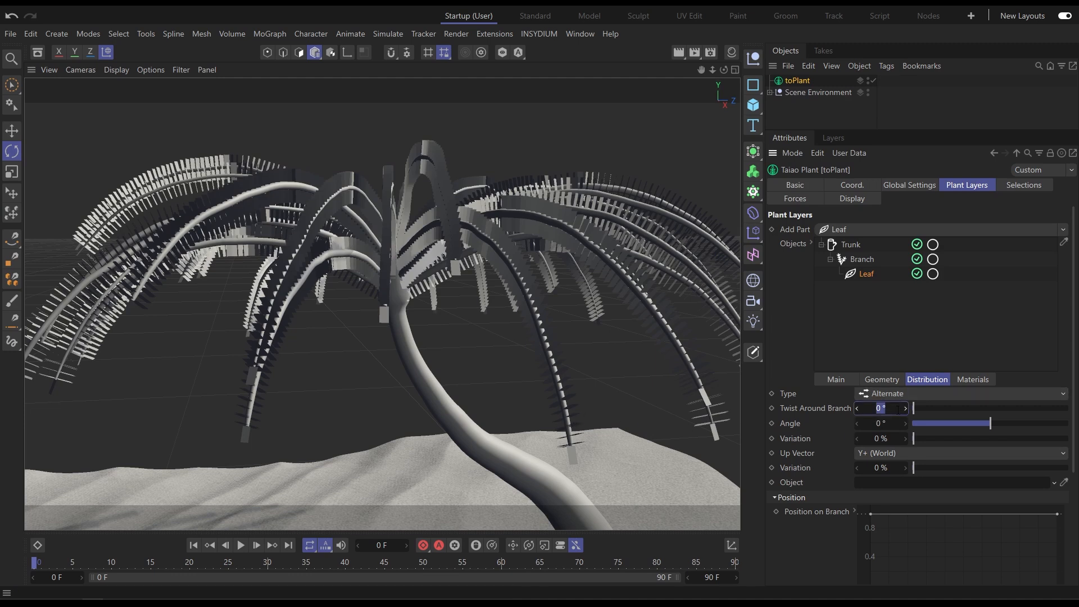
pyautogui.write('90')
pyautogui.press('Return')
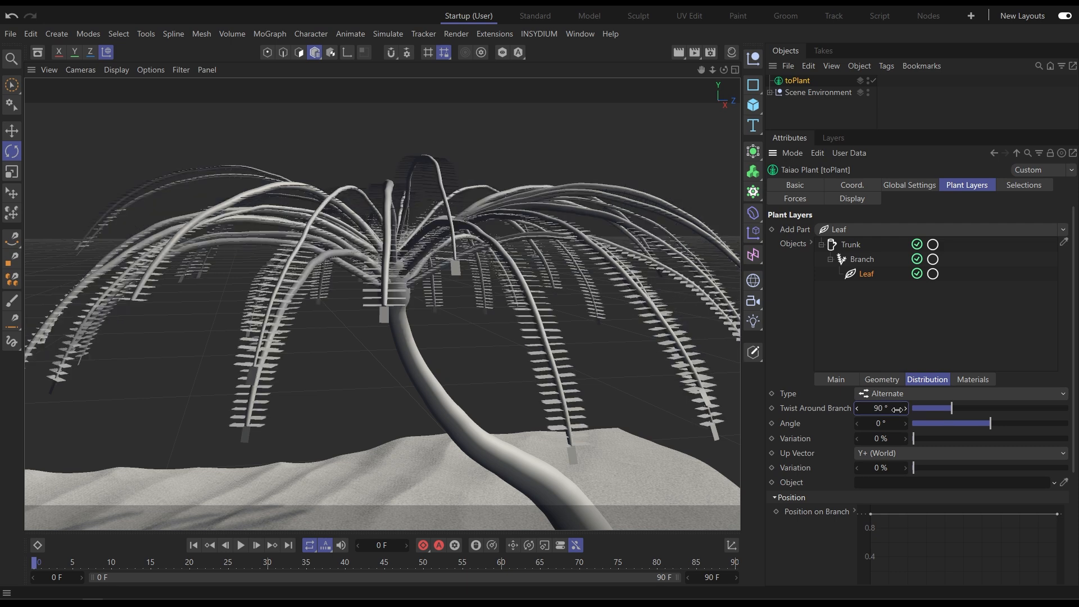
pyautogui.moveTo(990, 425); pyautogui.dragTo(1030, 426)
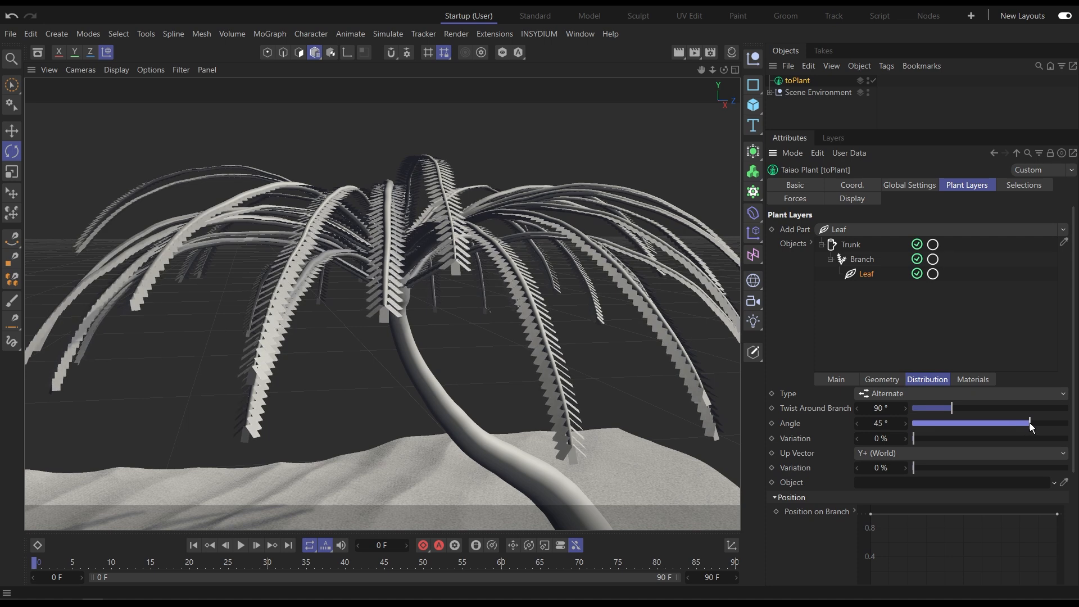
# Set the leaf angle variation to 5% and the up vector variation to 10%.
pyautogui.click(922, 437)
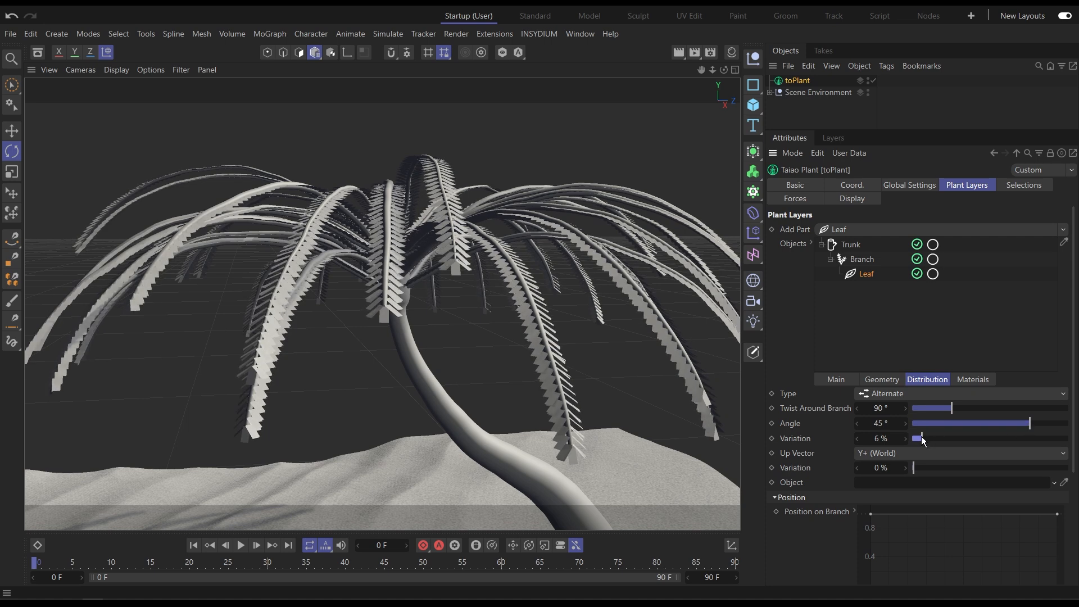
pyautogui.moveTo(922, 439); pyautogui.dragTo(920, 440)
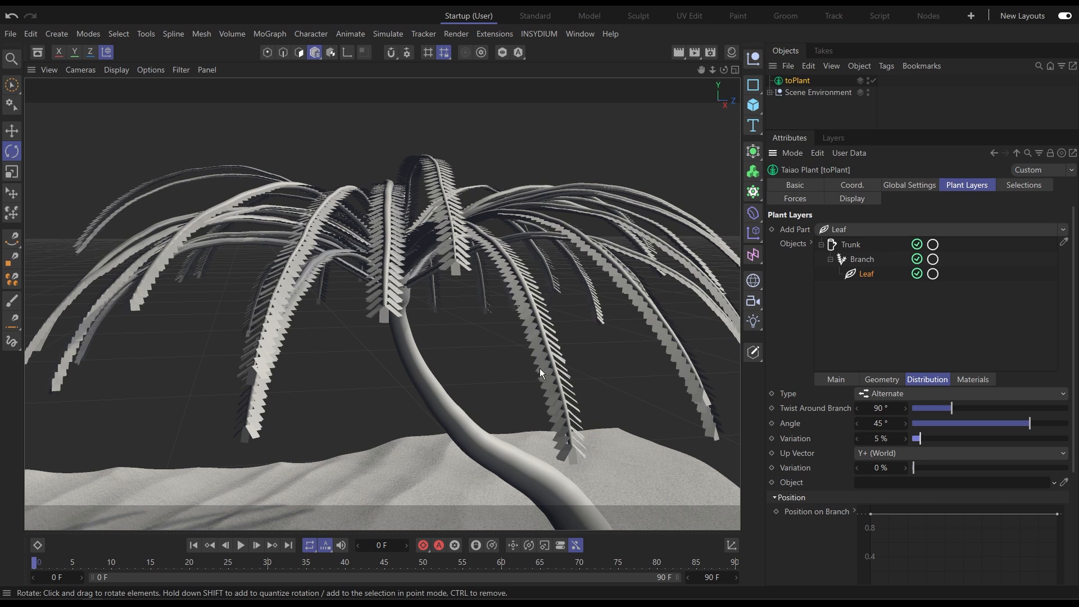
pyautogui.click(928, 468)
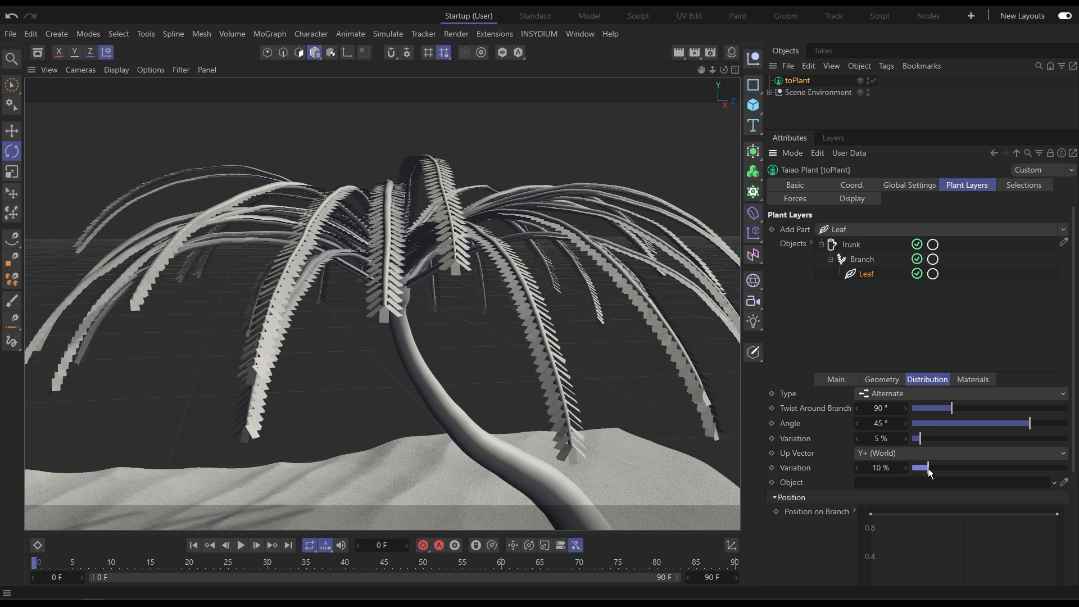
# Set the leaf length to 60 cm.
pyautogui.click(883, 379)
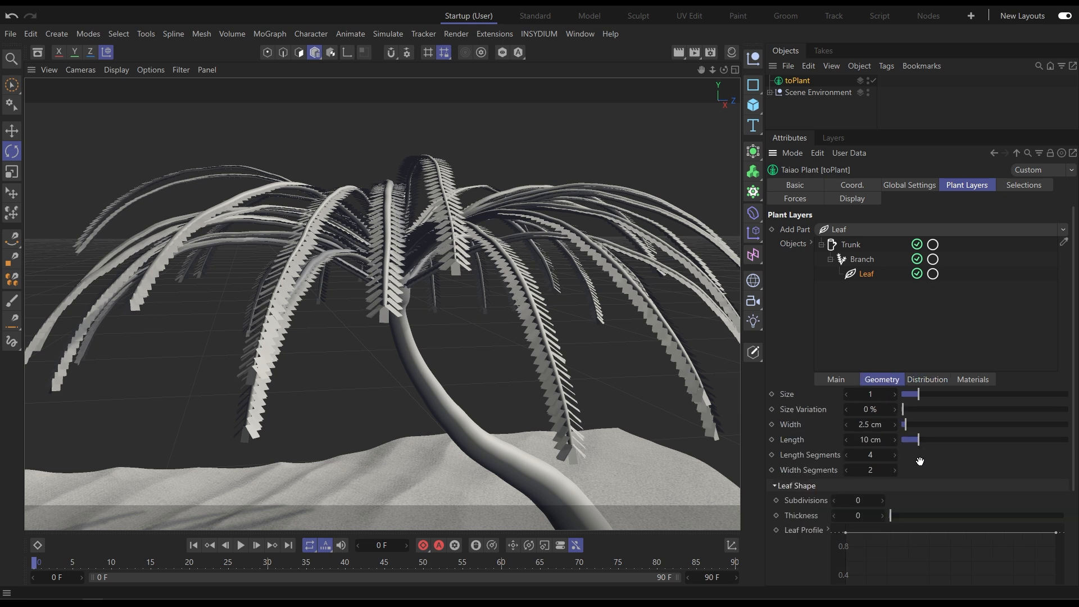
pyautogui.scroll(-3, 920, 462)
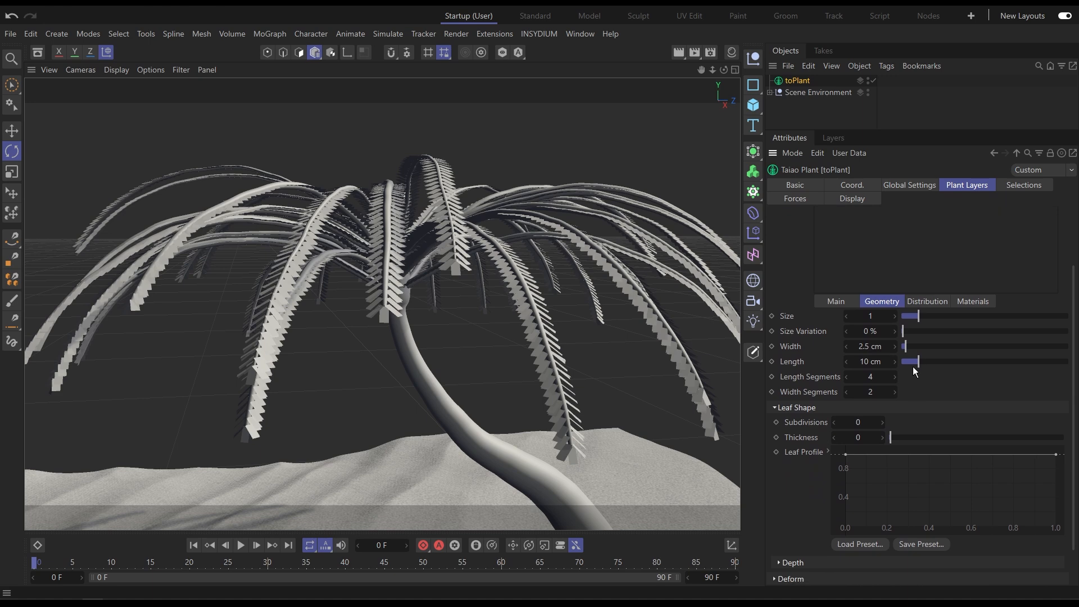
pyautogui.moveTo(920, 363); pyautogui.dragTo(1003, 364)
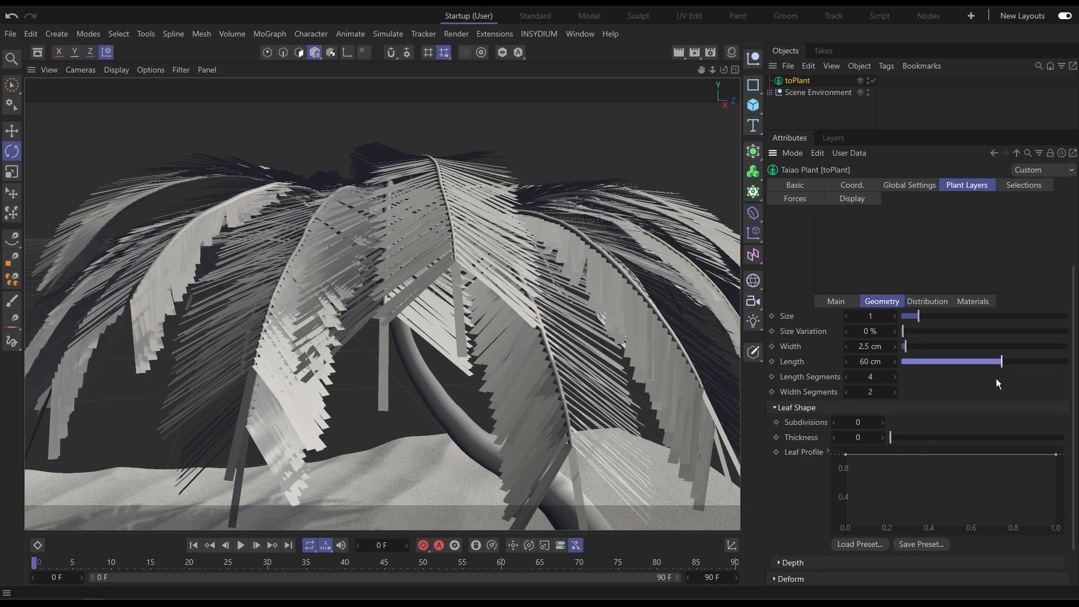
# Shape the leaf profile curve into an arch that starts and ends at zero and peaks near 0.4.
pyautogui.moveTo(847, 458); pyautogui.dragTo(839, 528)
pyautogui.moveTo(1057, 454); pyautogui.dragTo(1070, 534)
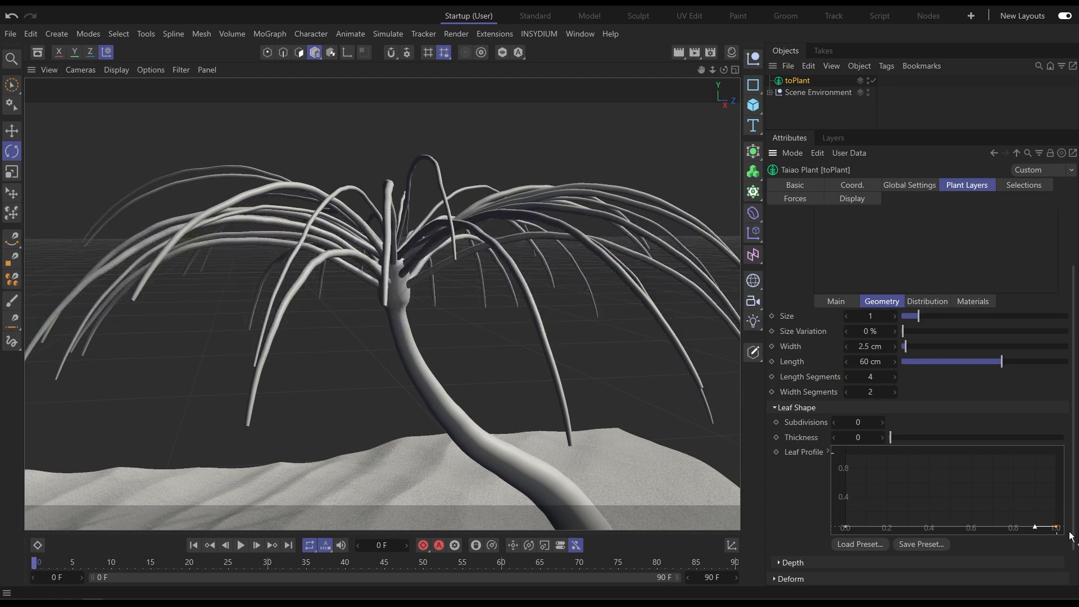
pyautogui.keyDown('ctrl'); pyautogui.click(951, 526); pyautogui.keyUp('ctrl')
pyautogui.doubleClick(951, 527)
pyautogui.moveTo(951, 525); pyautogui.dragTo(927, 448)
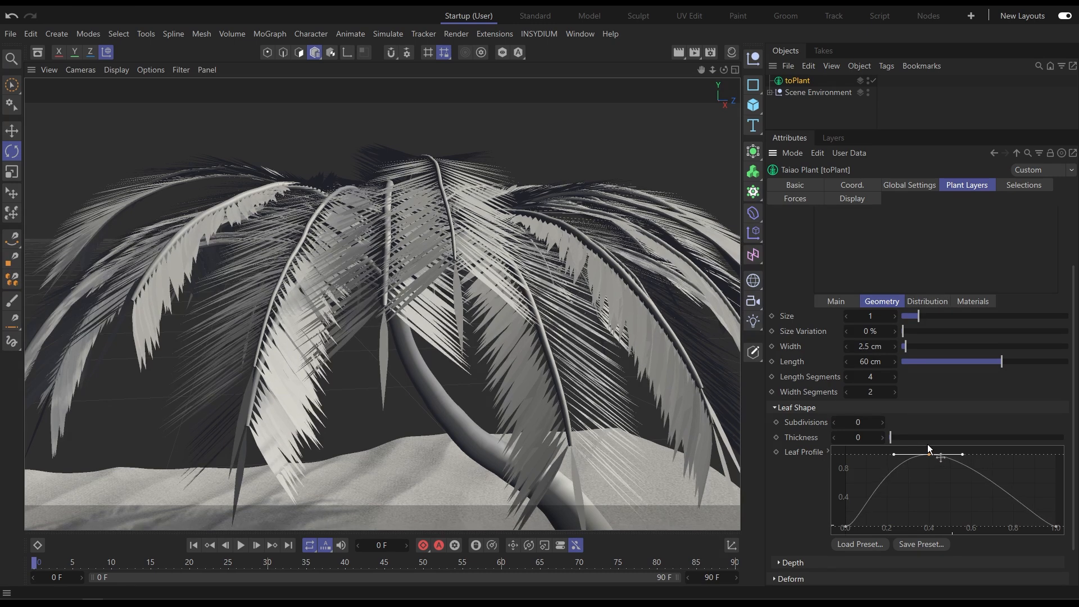
# Set the leaf length segments to 8, width segments to 4, and size variation to 6%.
pyautogui.doubleClick(880, 377)
pyautogui.write('8')
pyautogui.press('Tab')
pyautogui.write('4')
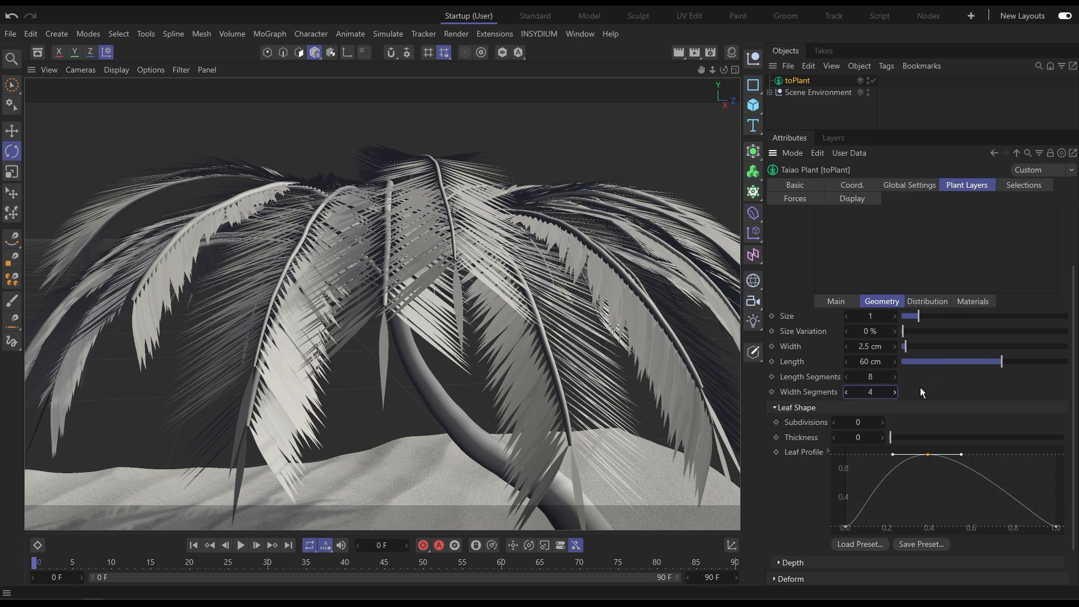
pyautogui.moveTo(903, 331); pyautogui.dragTo(911, 333)
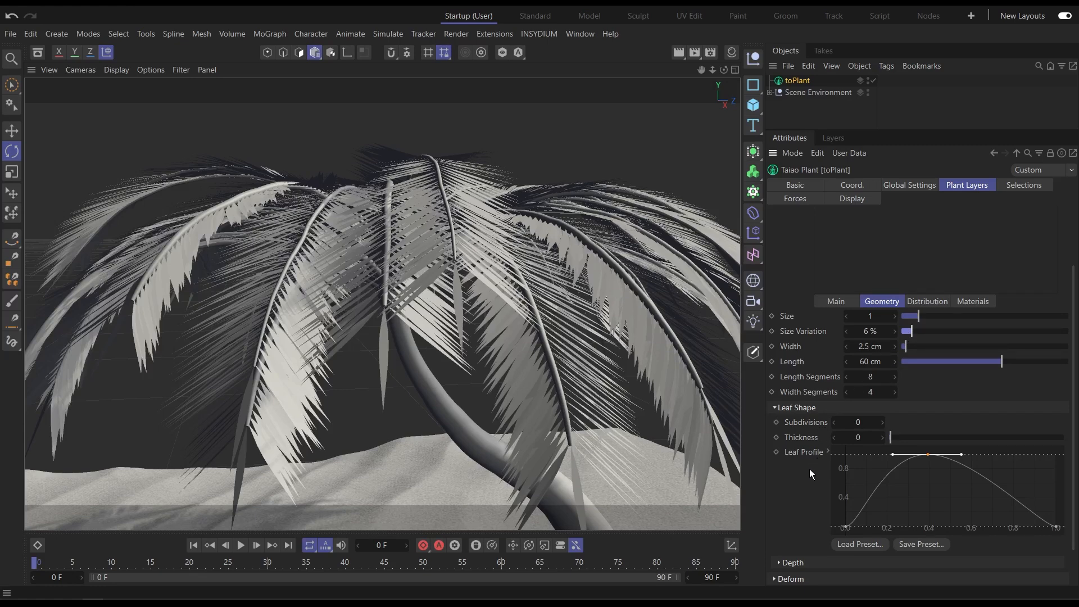
# Set the leaf furling angle to 30° and furling bias to 8%.
pyautogui.scroll(3, 810, 463)
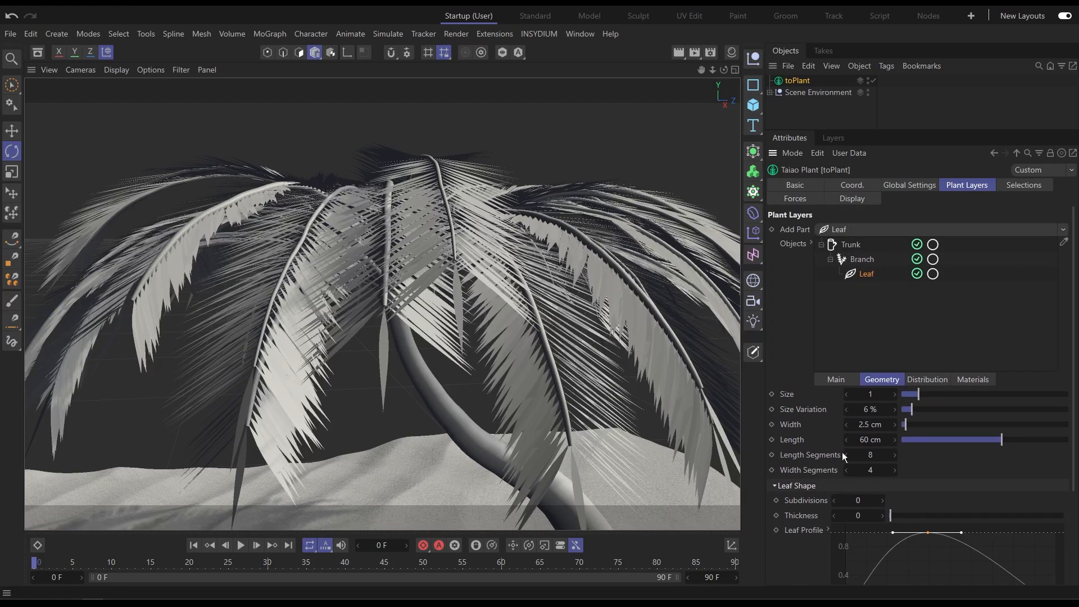
pyautogui.click(841, 382)
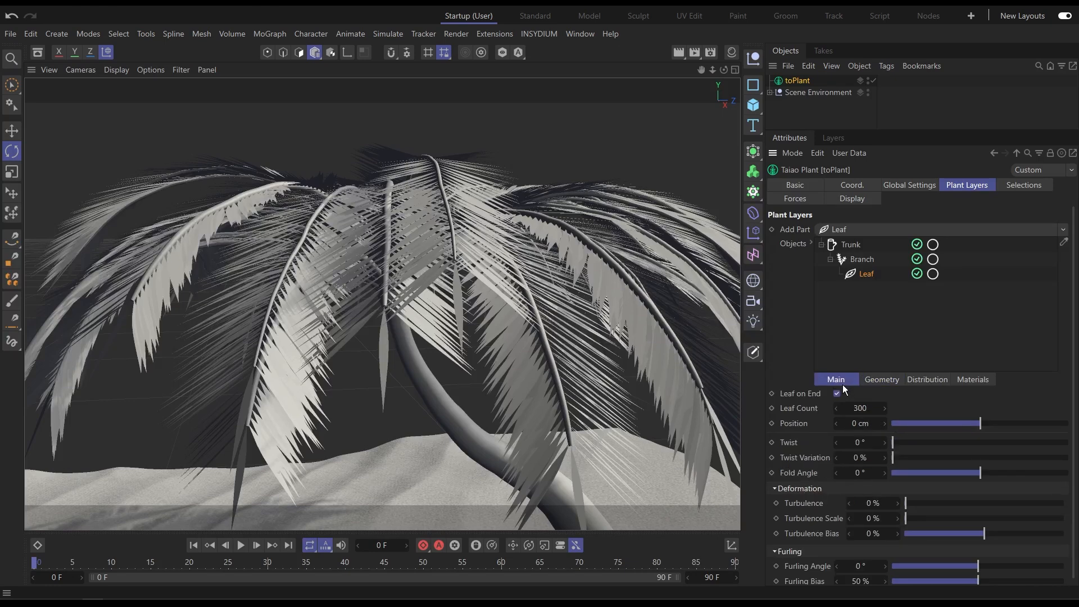
pyautogui.scroll(-1, 932, 404)
pyautogui.moveTo(976, 555); pyautogui.dragTo(905, 579)
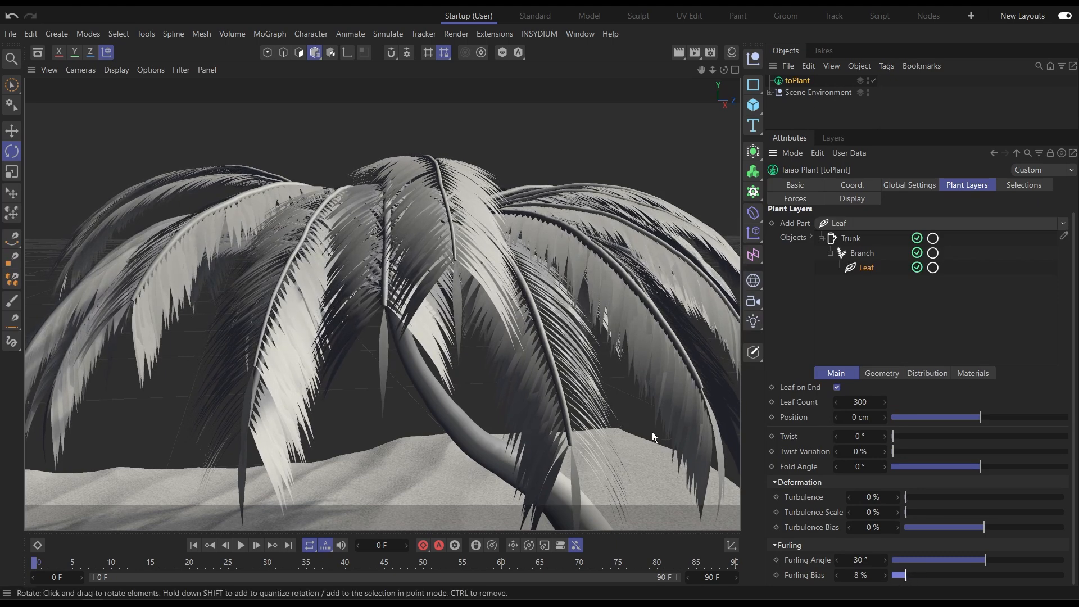
# Reshape the position-on-branch curve so leaves start near 0.1 and reach full value around 0.5.
pyautogui.click(839, 120)
pyautogui.scroll(5, 464, 227)
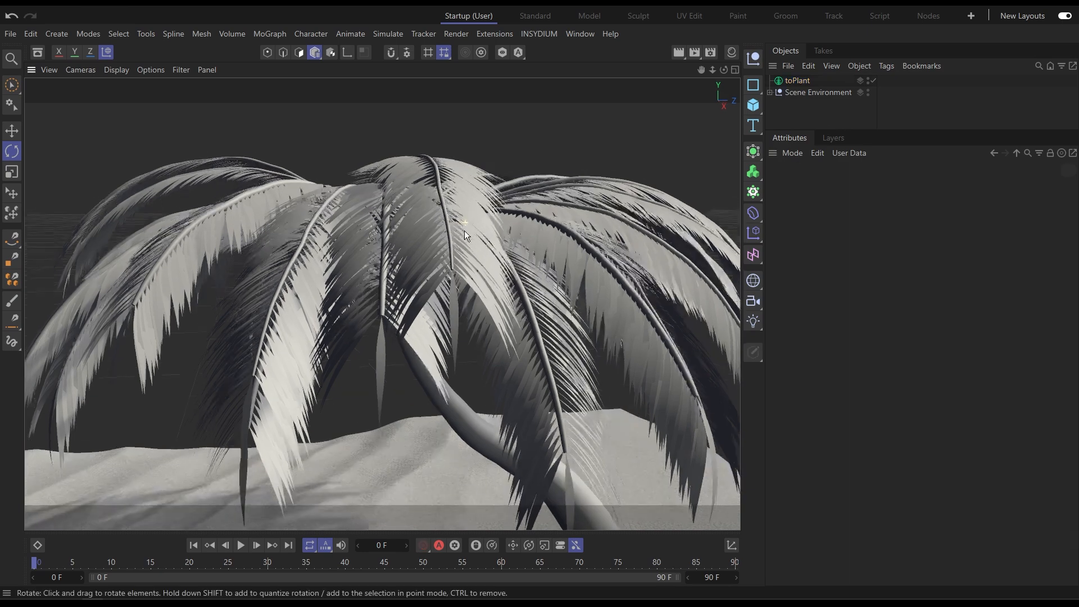
pyautogui.keyDown('alt'); pyautogui.moveTo(473, 279); pyautogui.dragTo(463, 332); pyautogui.keyUp('alt')
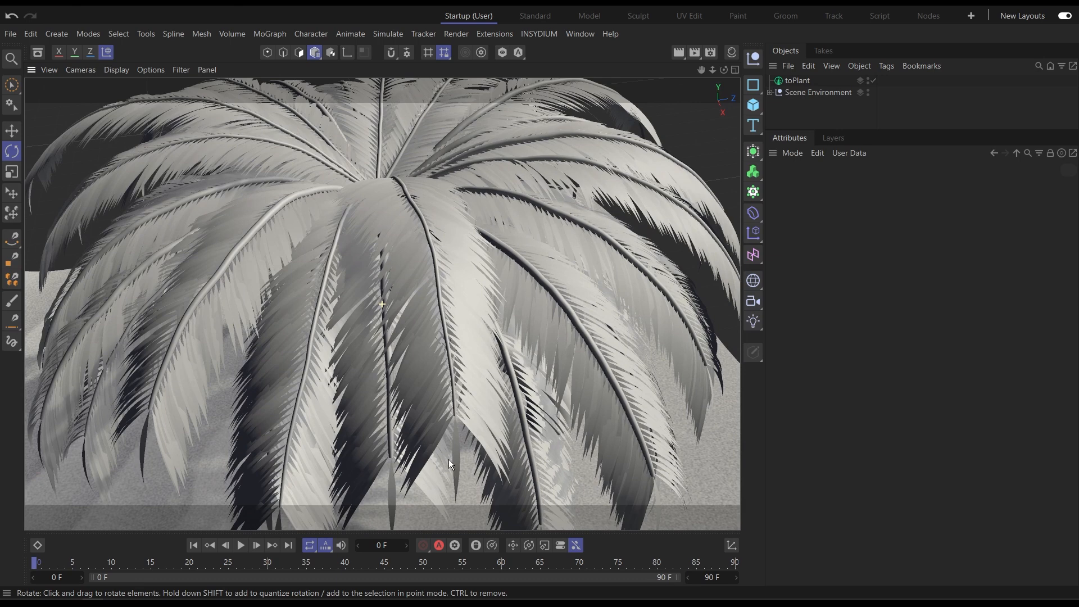
pyautogui.click(798, 80)
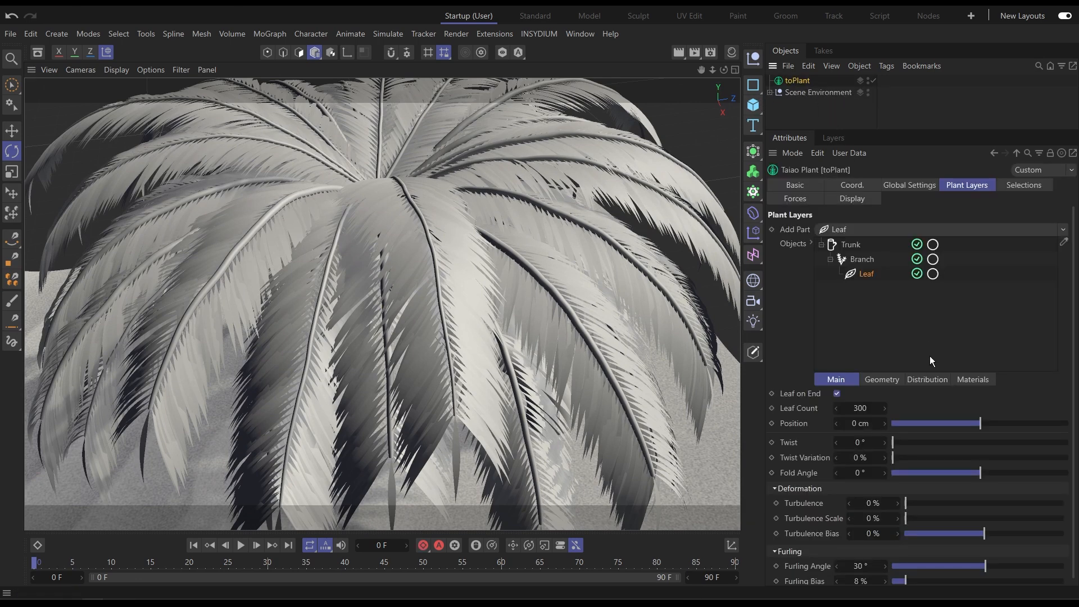
pyautogui.click(929, 379)
pyautogui.scroll(-5, 832, 553)
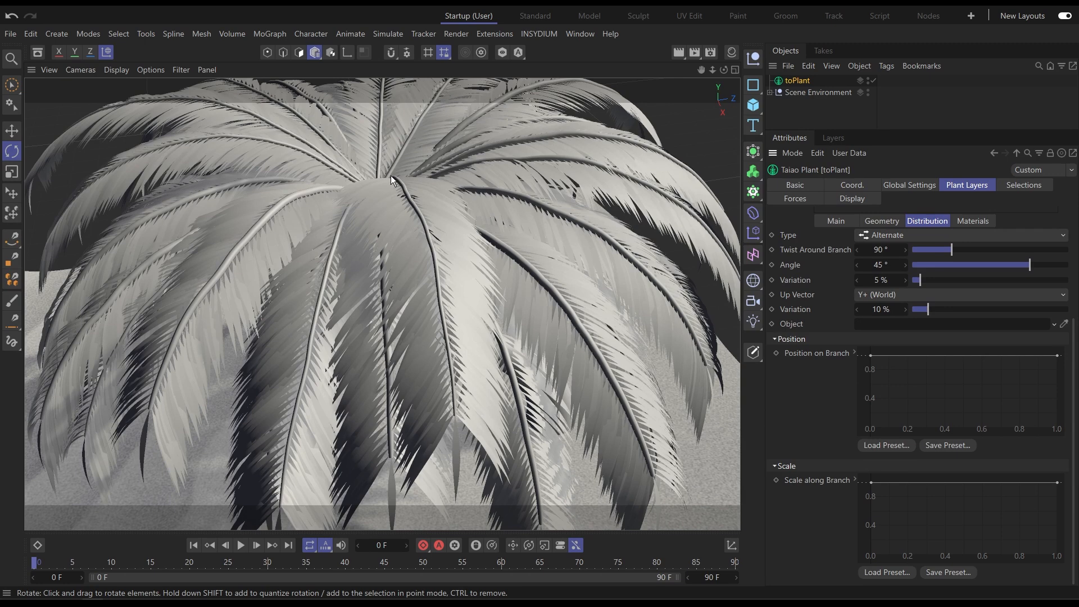
pyautogui.click(870, 356)
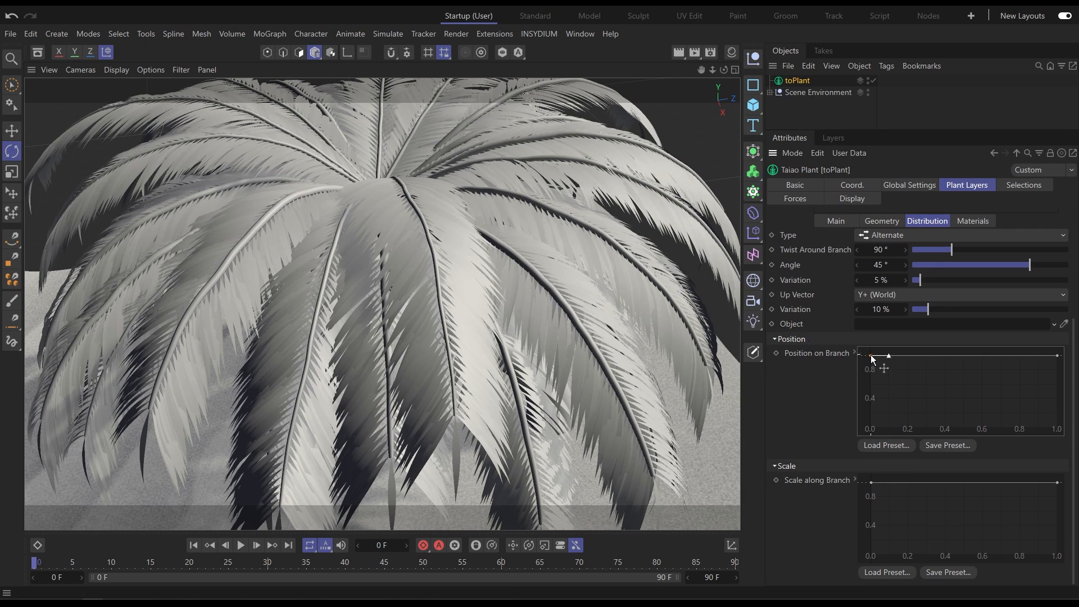
pyautogui.moveTo(868, 372); pyautogui.dragTo(887, 451)
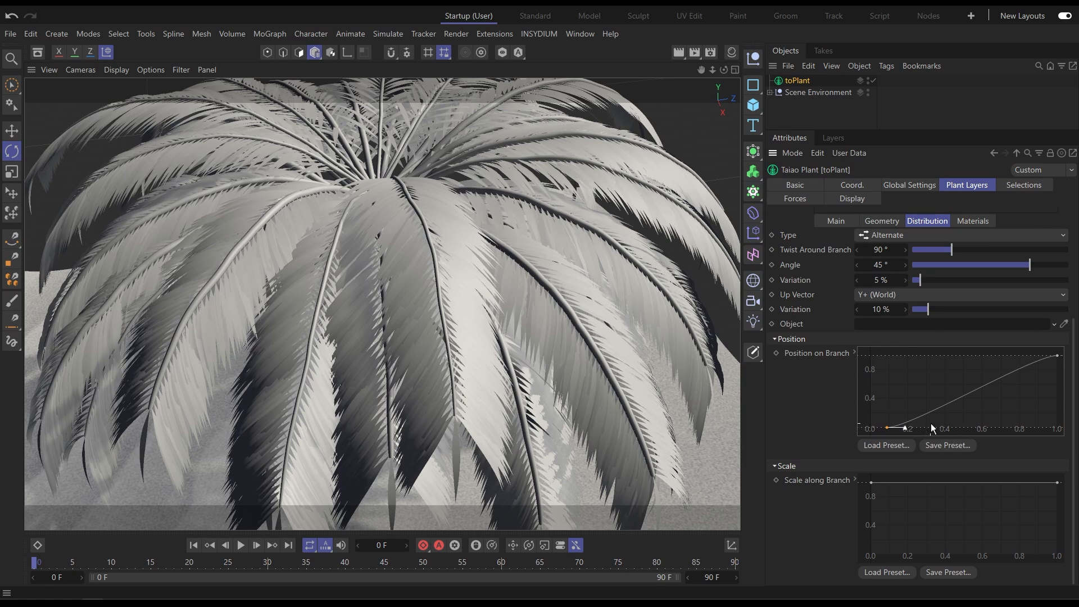
pyautogui.click(1055, 355)
pyautogui.moveTo(1018, 352); pyautogui.dragTo(964, 347)
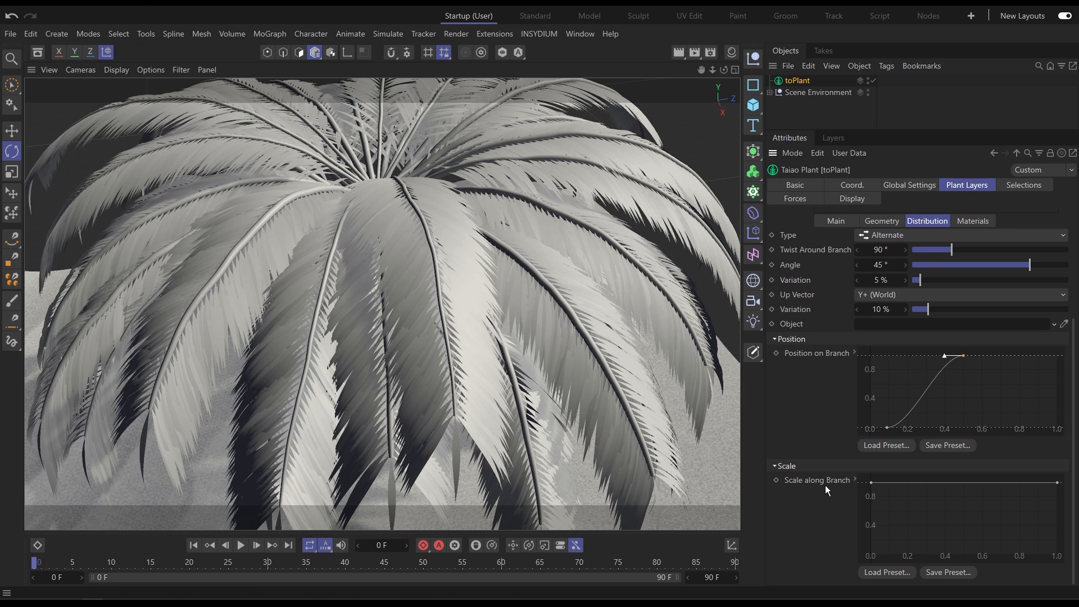
# Shape the scale-along-branch curve to rise from zero, peak around 0.5, and drop near the branch tip.
pyautogui.keyDown('ctrl'); pyautogui.click(964, 483); pyautogui.keyUp('ctrl')
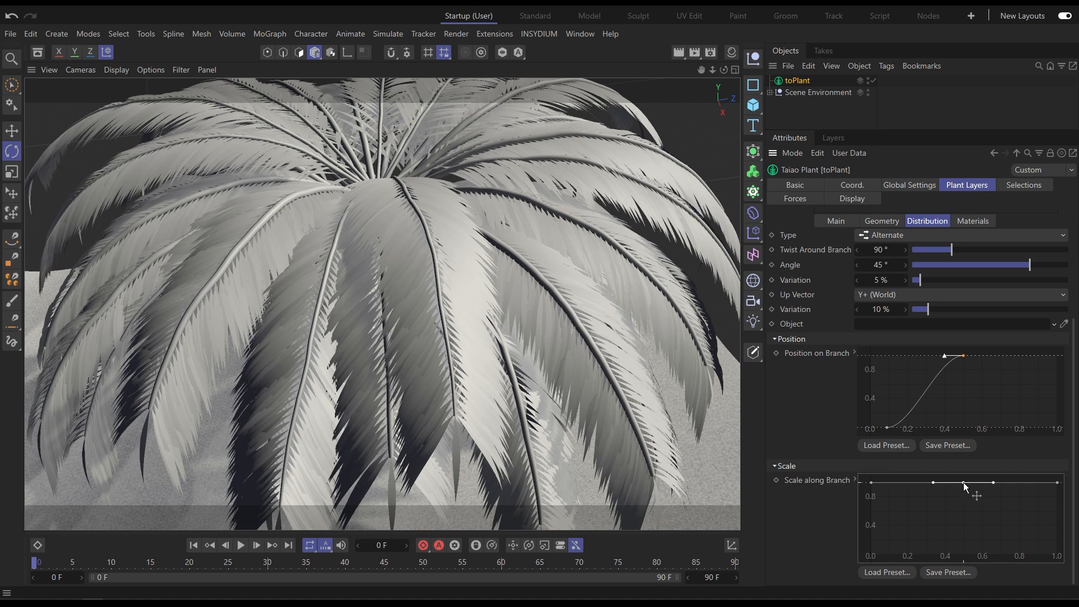
pyautogui.click(871, 483)
pyautogui.moveTo(871, 484); pyautogui.dragTo(850, 556)
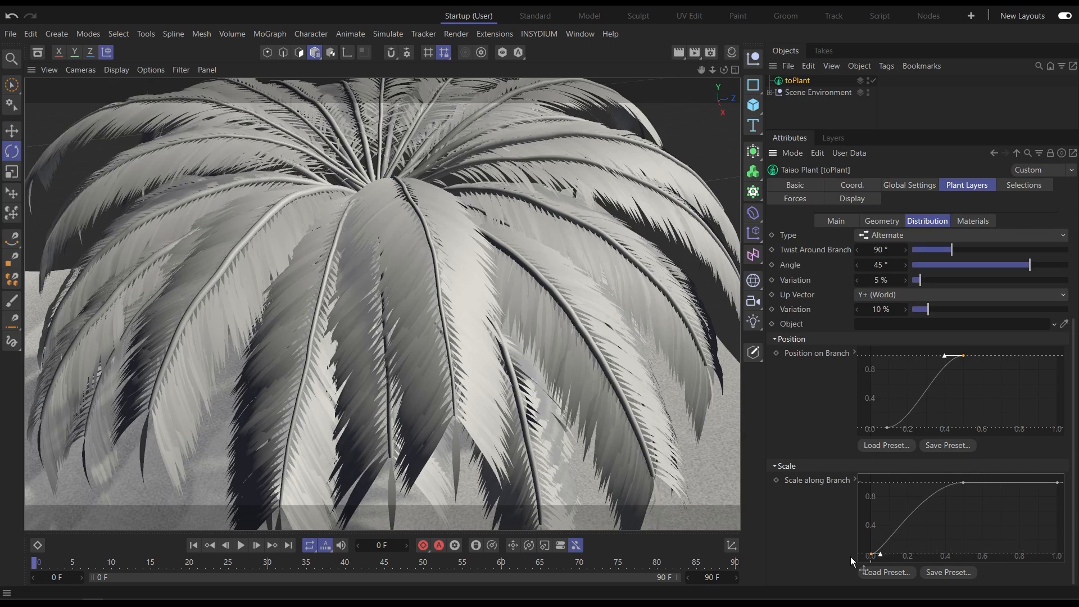
pyautogui.moveTo(1057, 482); pyautogui.dragTo(1052, 524)
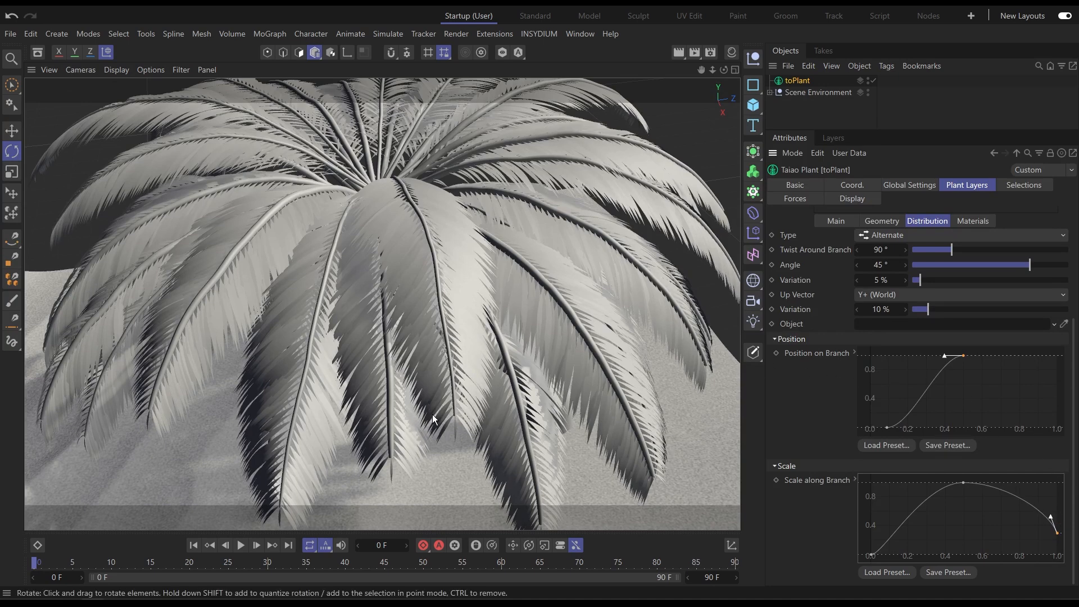
# Turn off Leaf on End for the leaves.
pyautogui.click(841, 222)
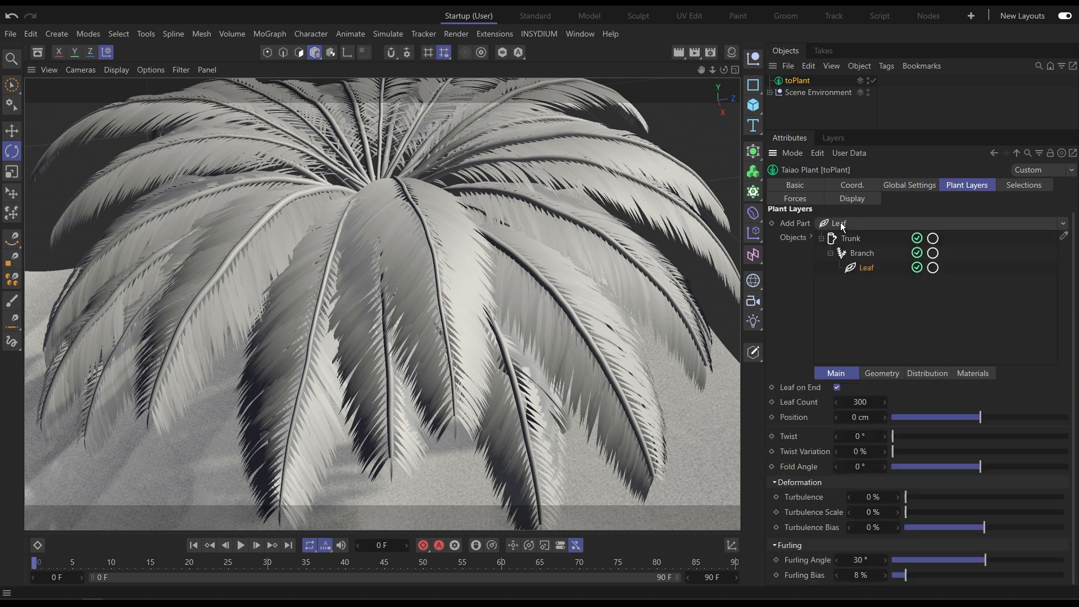
pyautogui.click(837, 387)
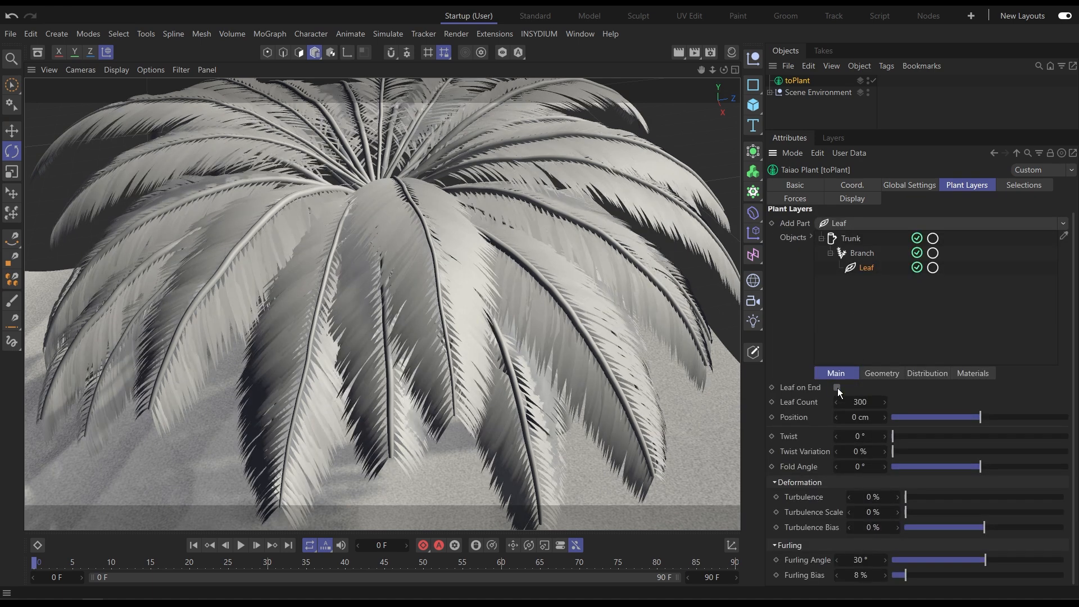
pyautogui.click(814, 120)
pyautogui.keyDown('alt'); pyautogui.moveTo(505, 371); pyautogui.dragTo(538, 349); pyautogui.keyUp('alt')
pyautogui.keyDown('alt'); pyautogui.moveTo(560, 417); pyautogui.dragTo(563, 382); pyautogui.keyUp('alt')
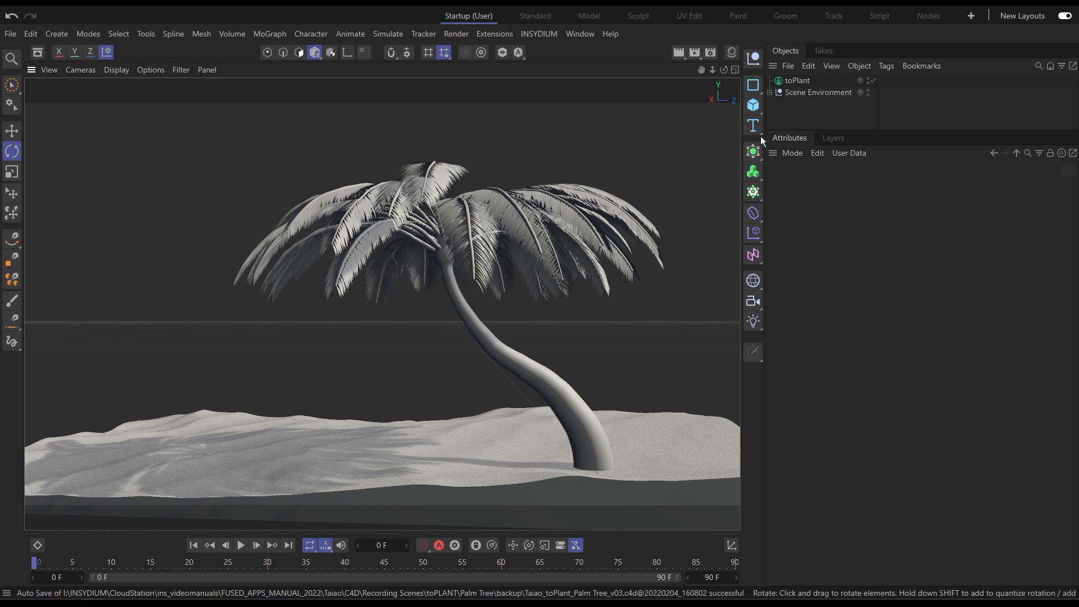
# Add a second leaf layer to the trunk and rename it Top Leaves.
pyautogui.click(798, 80)
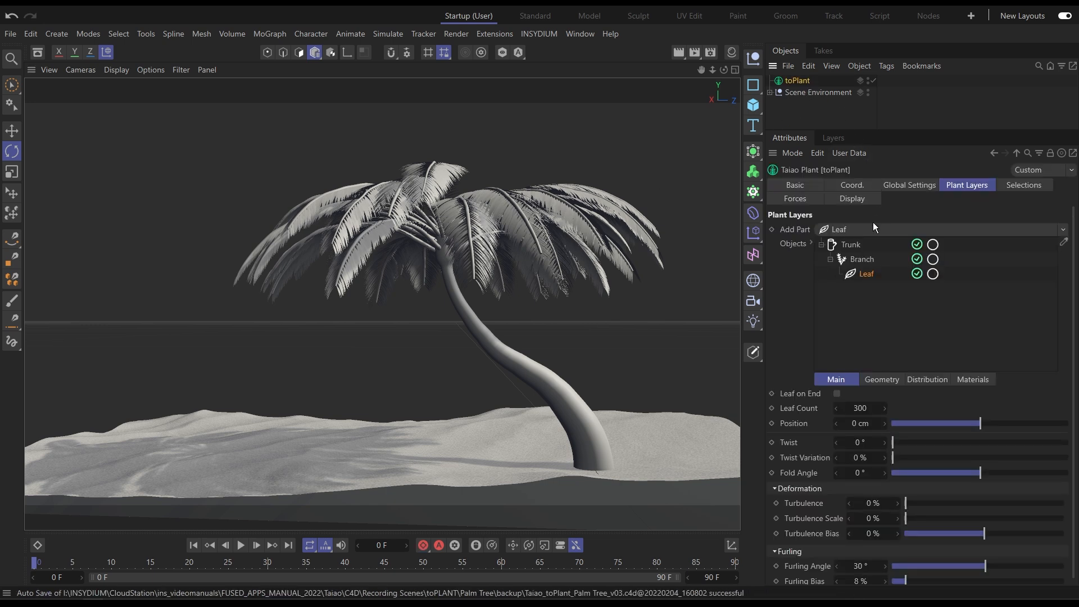
pyautogui.click(852, 246)
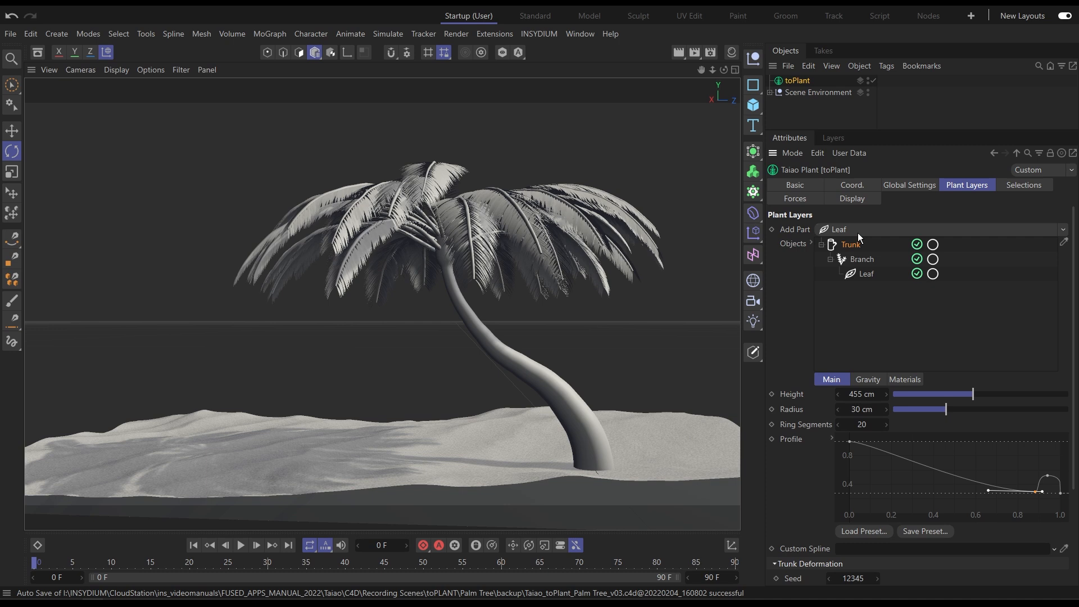
pyautogui.click(858, 233)
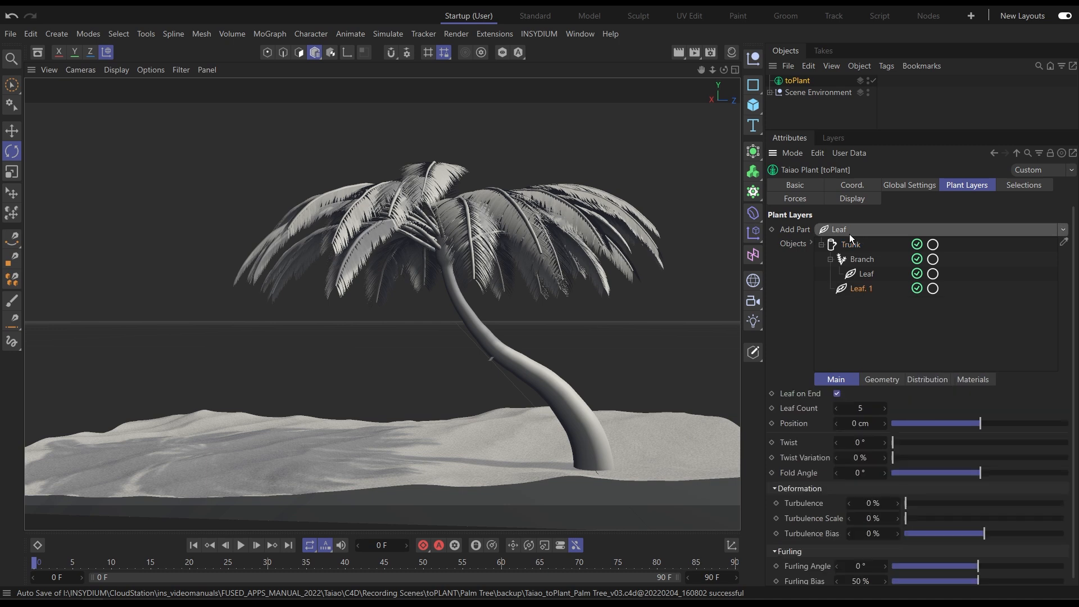
pyautogui.click(831, 259)
pyautogui.doubleClick(862, 274)
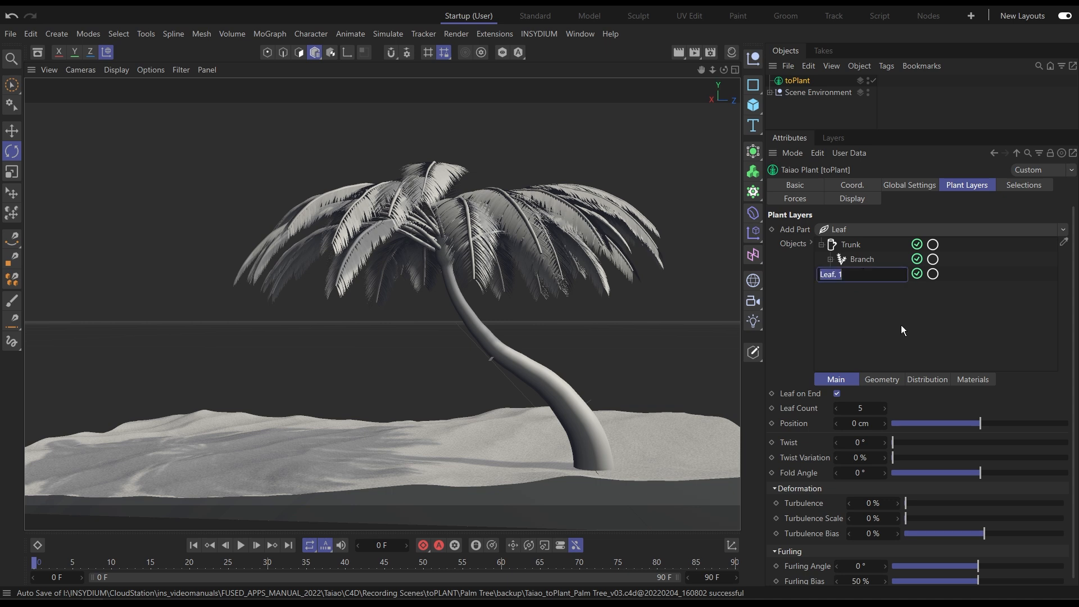
pyautogui.write('Top Leaves')
pyautogui.press('Return')
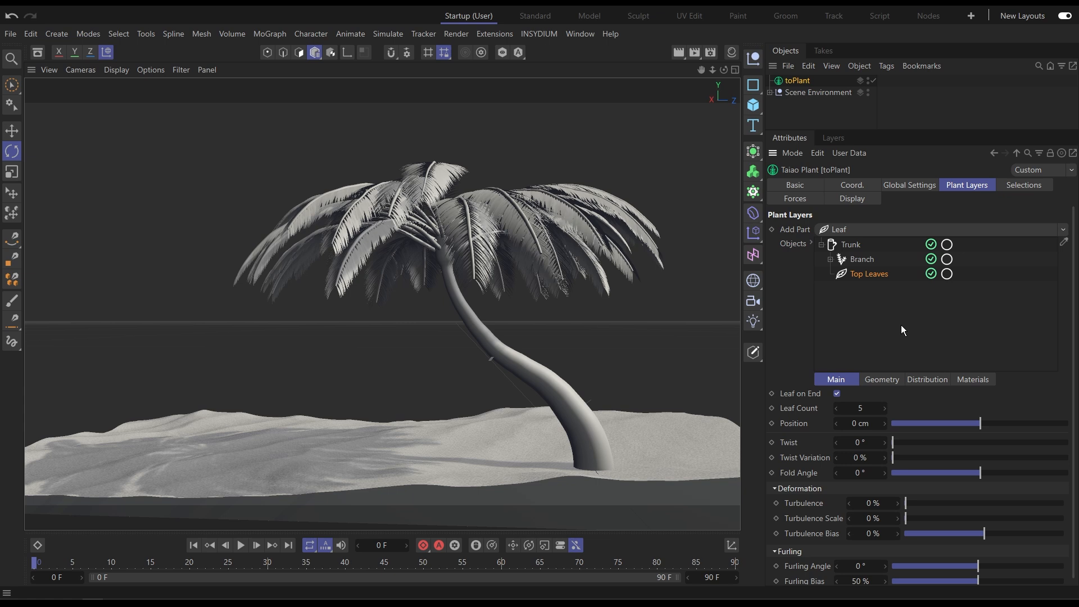
# Set the Top Leaves leaf count to 60.
pyautogui.click(860, 408)
pyautogui.write('50')
pyautogui.press('Return')
pyautogui.moveTo(860, 408); pyautogui.dragTo(864, 407)
# Move the position-on-branch curve's start point so top leaves only appear from about 0.85 of the trunk upward.
pyautogui.click(924, 380)
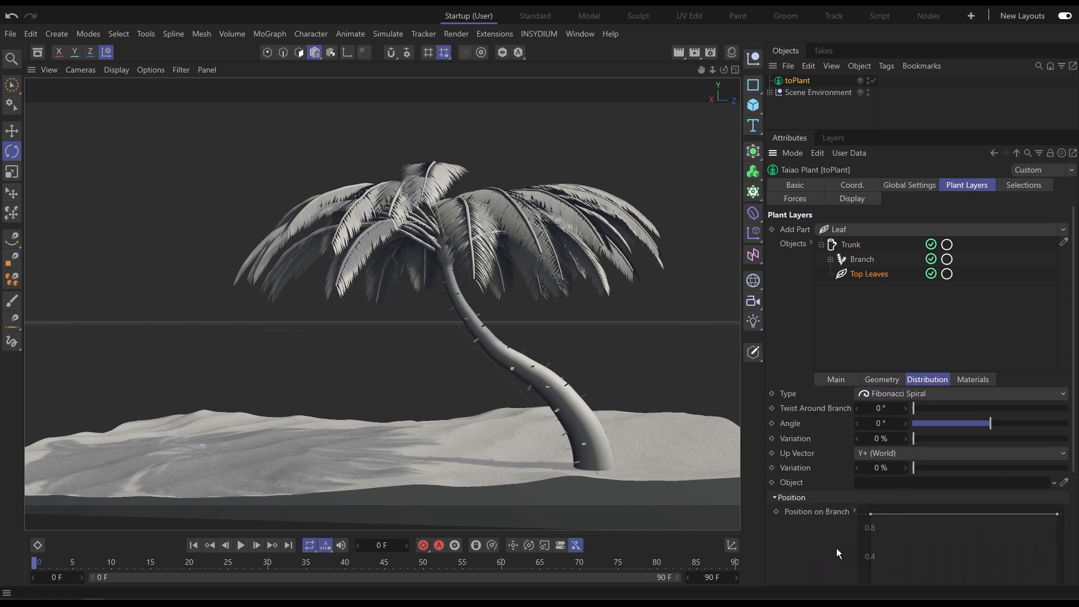
pyautogui.scroll(-2, 842, 486)
pyautogui.scroll(-2, 844, 486)
pyautogui.moveTo(870, 392); pyautogui.dragTo(1032, 441)
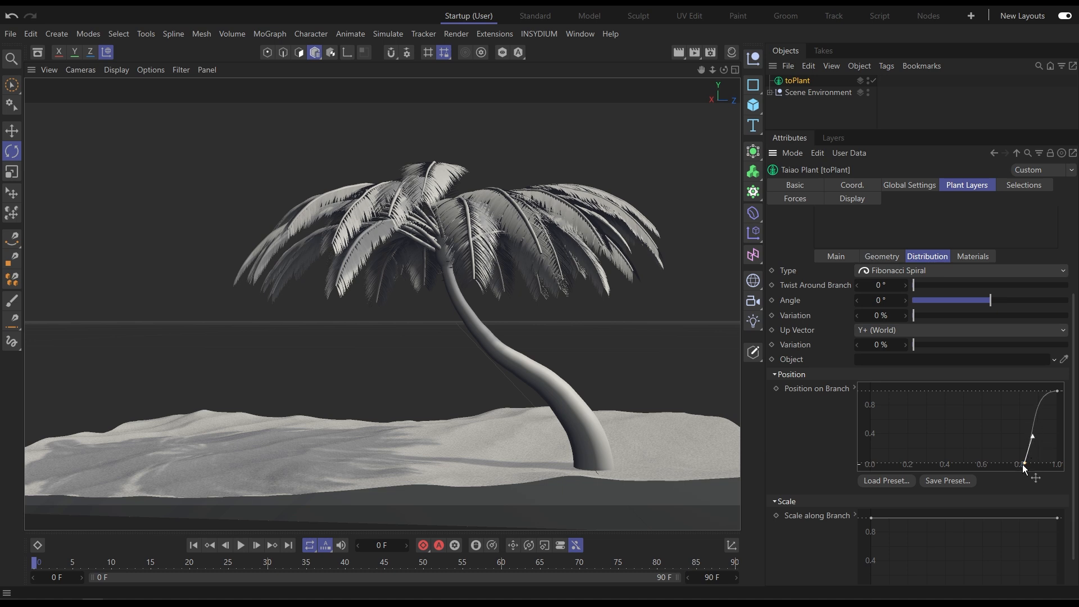
# Set the Top Leaves length to 60 cm.
pyautogui.click(873, 256)
pyautogui.moveTo(927, 315); pyautogui.dragTo(956, 318)
pyautogui.doubleClick(876, 316)
pyautogui.write('60')
pyautogui.press('Return')
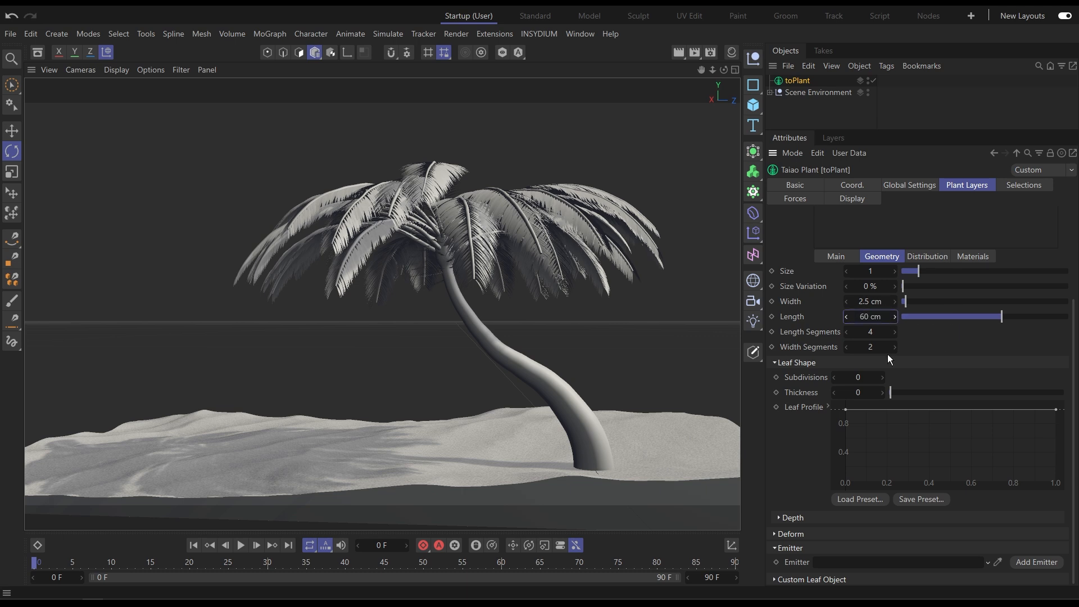
# Shape the leaf profile curve into an arch peaking around 0.4 and dropping to zero at both ends.
pyautogui.keyDown('ctrl'); pyautogui.click(927, 409); pyautogui.keyUp('ctrl')
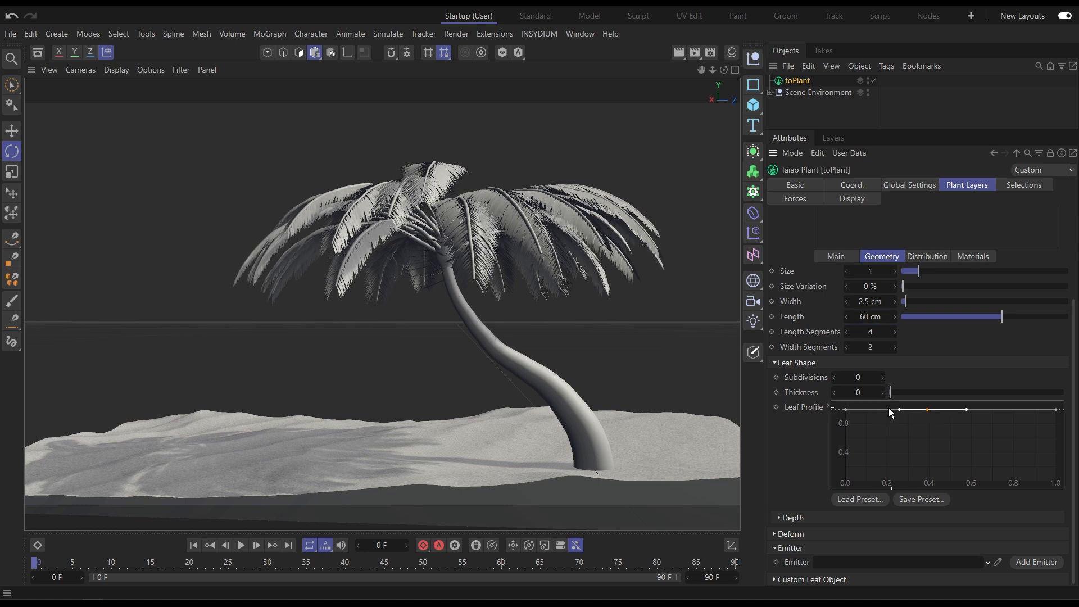
pyautogui.click(846, 410)
pyautogui.keyDown('shift'); pyautogui.click(1056, 410); pyautogui.keyUp('shift')
pyautogui.moveTo(1056, 410); pyautogui.dragTo(1075, 515)
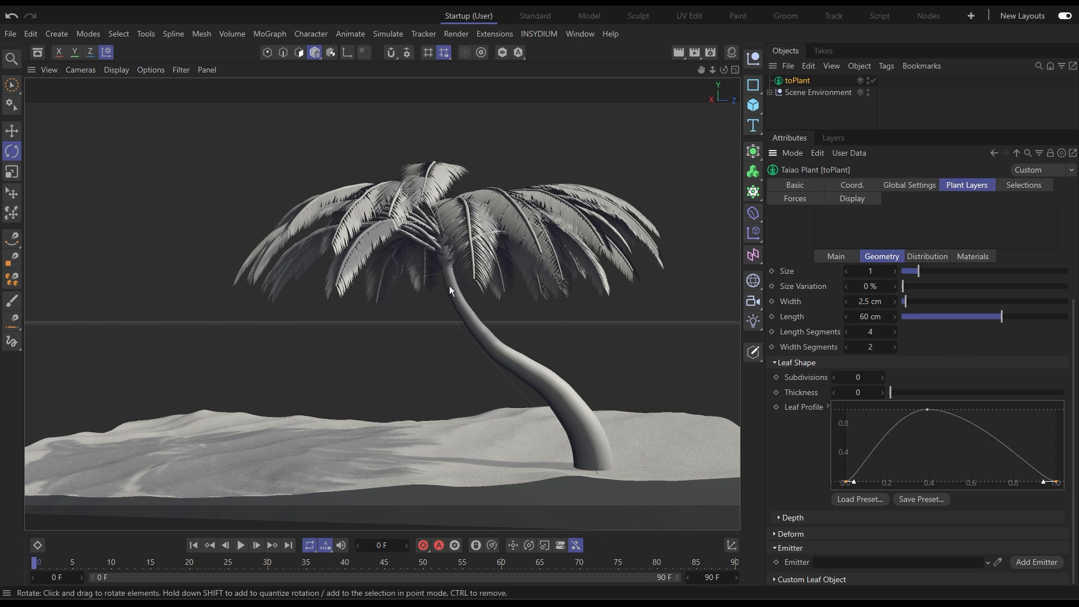
# Set the Top Leaves length segments to 8 and width segments to 4.
pyautogui.click(919, 258)
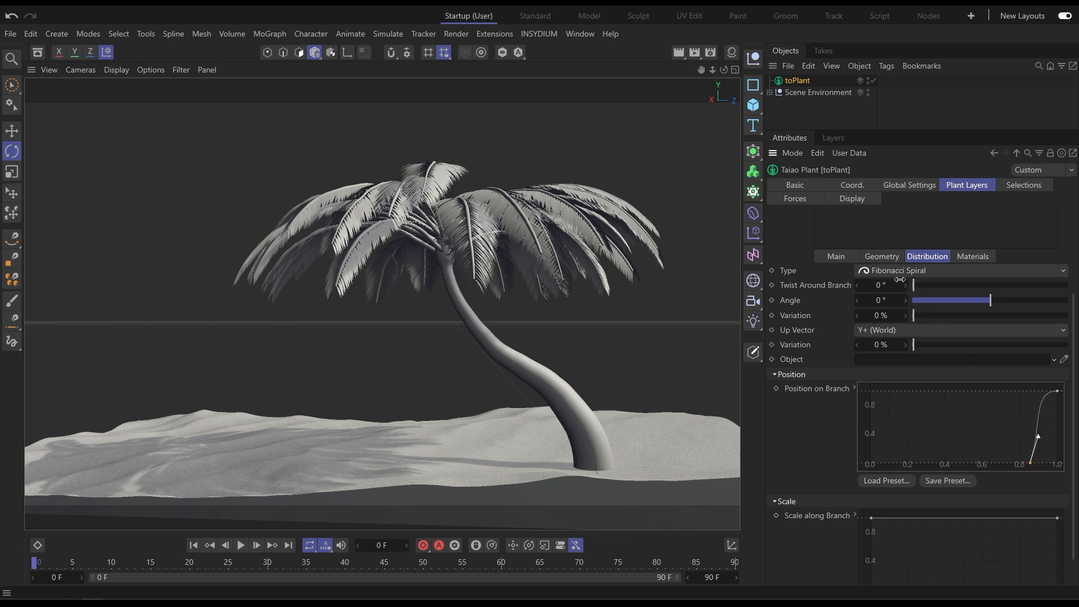
pyautogui.click(882, 255)
pyautogui.doubleClick(871, 331)
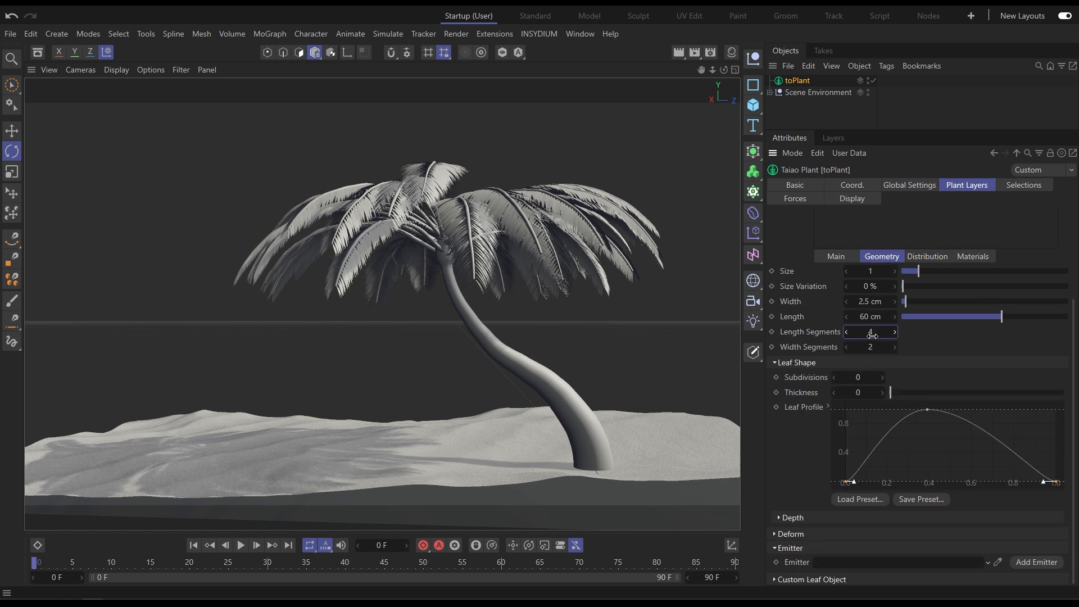
pyautogui.write('8')
pyautogui.doubleClick(870, 347)
pyautogui.write('4')
pyautogui.press('Return')
# Set the Top Leaves furling angle to about 109.4° and furling bias to 37.4%.
pyautogui.click(846, 261)
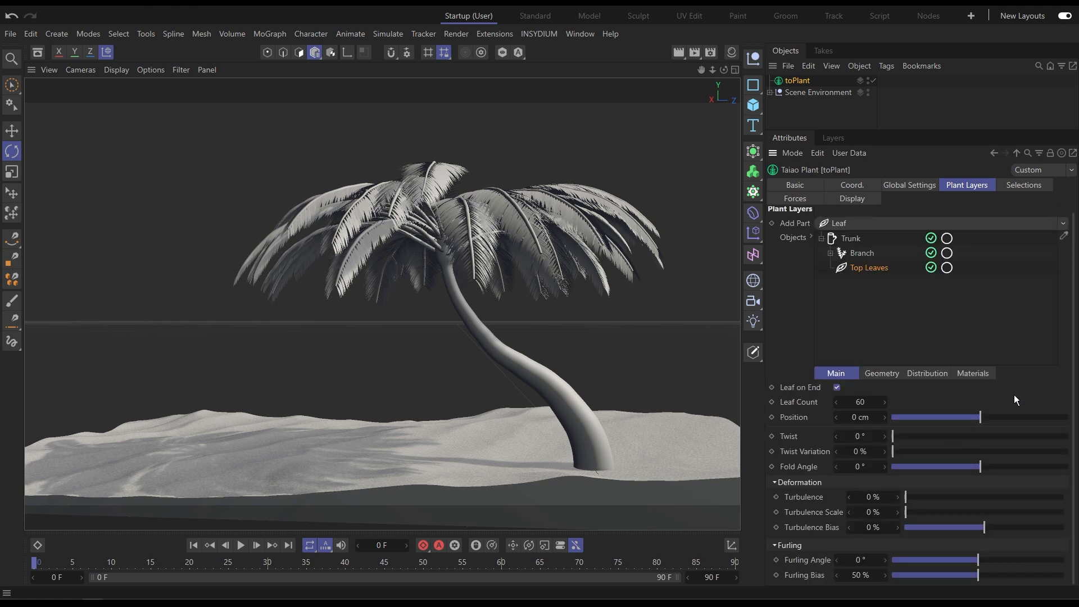
pyautogui.moveTo(986, 562); pyautogui.dragTo(957, 580)
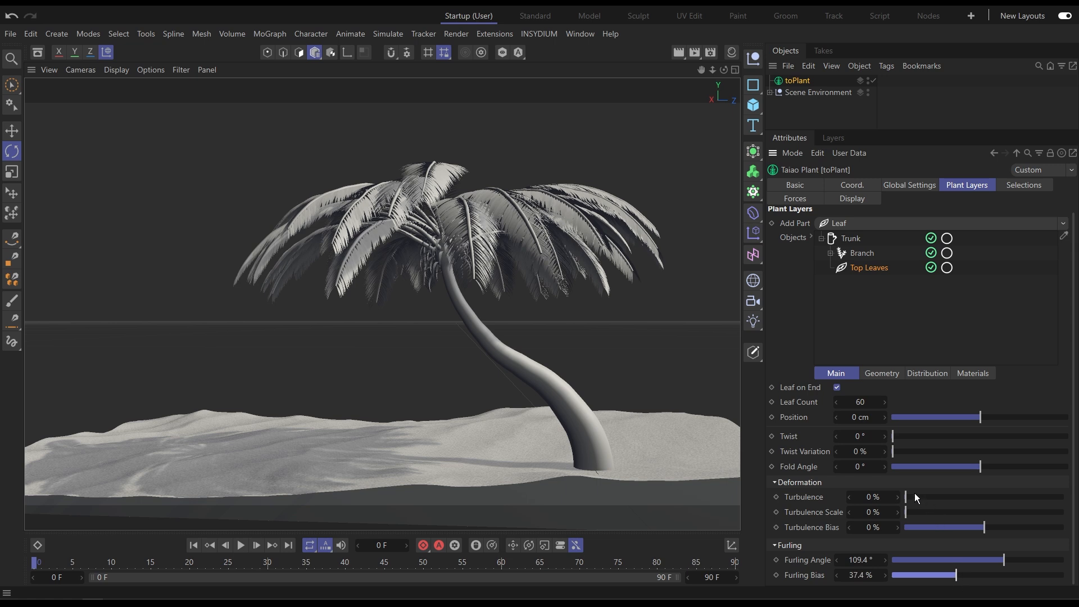
# Set the Top Leaves turbulence to 100%, turbulence scale to 20% and fold angle to -18°.
pyautogui.moveTo(929, 497); pyautogui.dragTo(1076, 506)
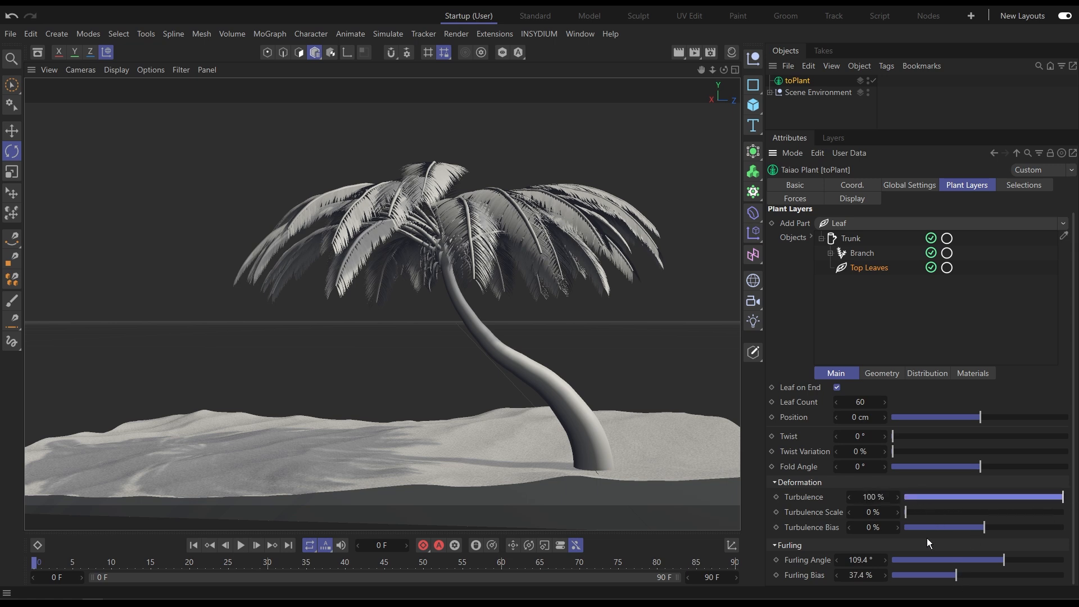
pyautogui.moveTo(909, 513); pyautogui.dragTo(936, 513)
pyautogui.moveTo(979, 467); pyautogui.dragTo(962, 468)
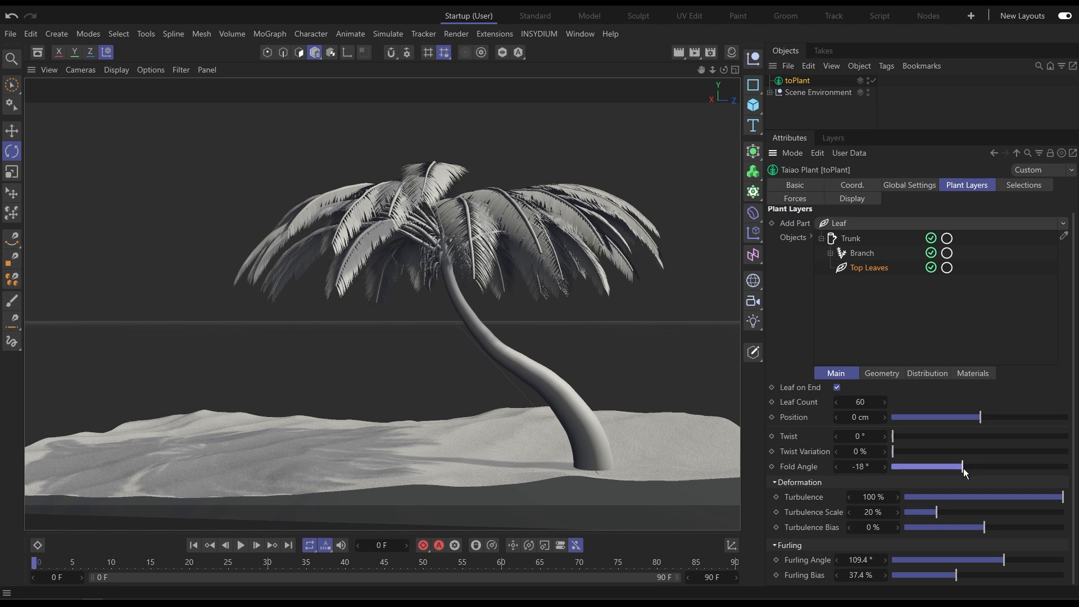
# Set the Top Leaves size variation to 27%.
pyautogui.click(828, 114)
pyautogui.keyDown('alt'); pyautogui.moveTo(442, 259); pyautogui.dragTo(554, 247, button='right'); pyautogui.keyUp('alt')
pyautogui.keyDown('alt'); pyautogui.moveTo(467, 253); pyautogui.dragTo(496, 252); pyautogui.keyUp('alt')
pyautogui.keyDown('alt'); pyautogui.moveTo(370, 267); pyautogui.dragTo(375, 220); pyautogui.keyUp('alt')
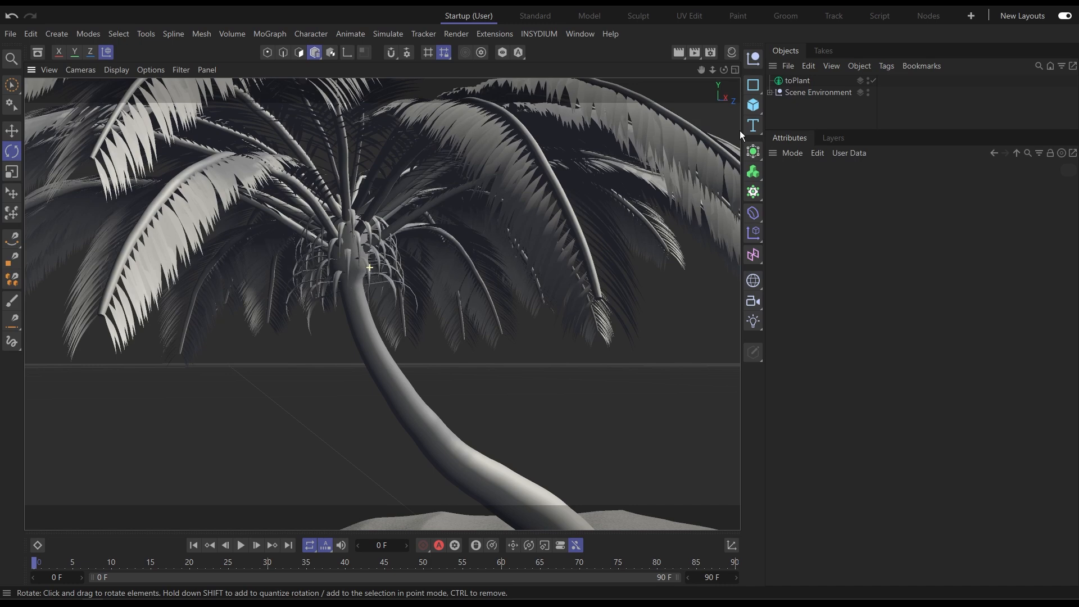
pyautogui.click(800, 80)
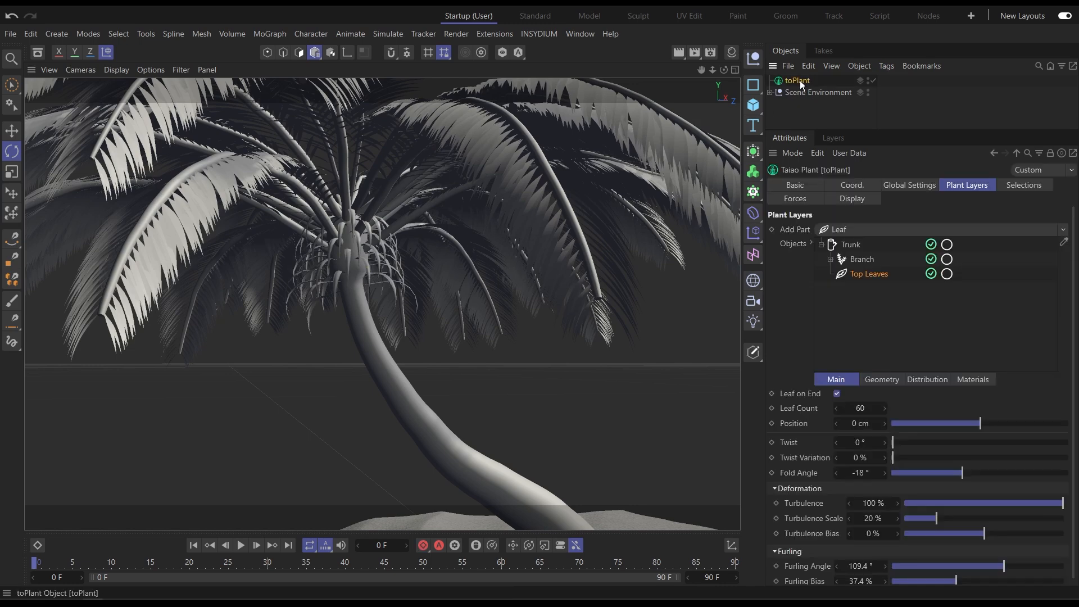
pyautogui.click(892, 382)
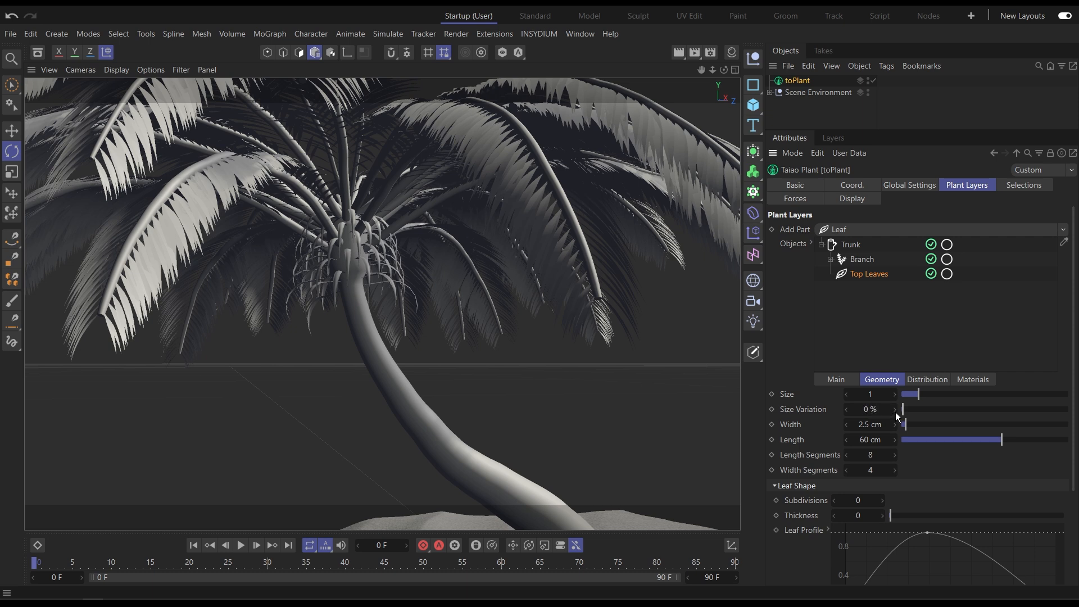
pyautogui.moveTo(908, 410); pyautogui.dragTo(946, 406)
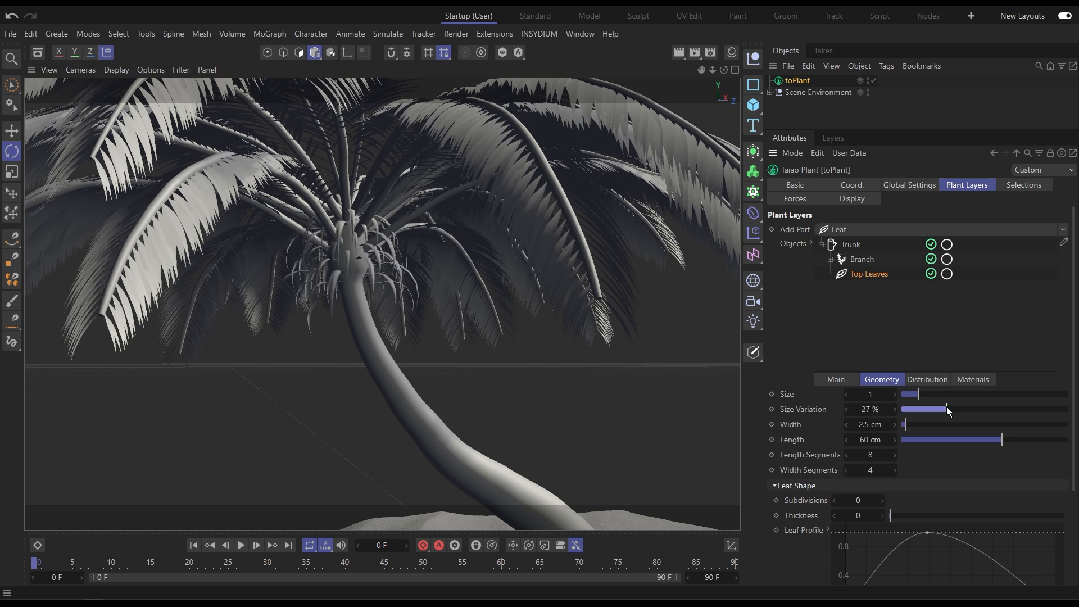
# Reshape the scale-along-branch curve to start around 0.4 near 0.85 and rise to full scale at the tip.
pyautogui.click(935, 378)
pyautogui.scroll(-1, 815, 525)
pyautogui.scroll(-5, 815, 526)
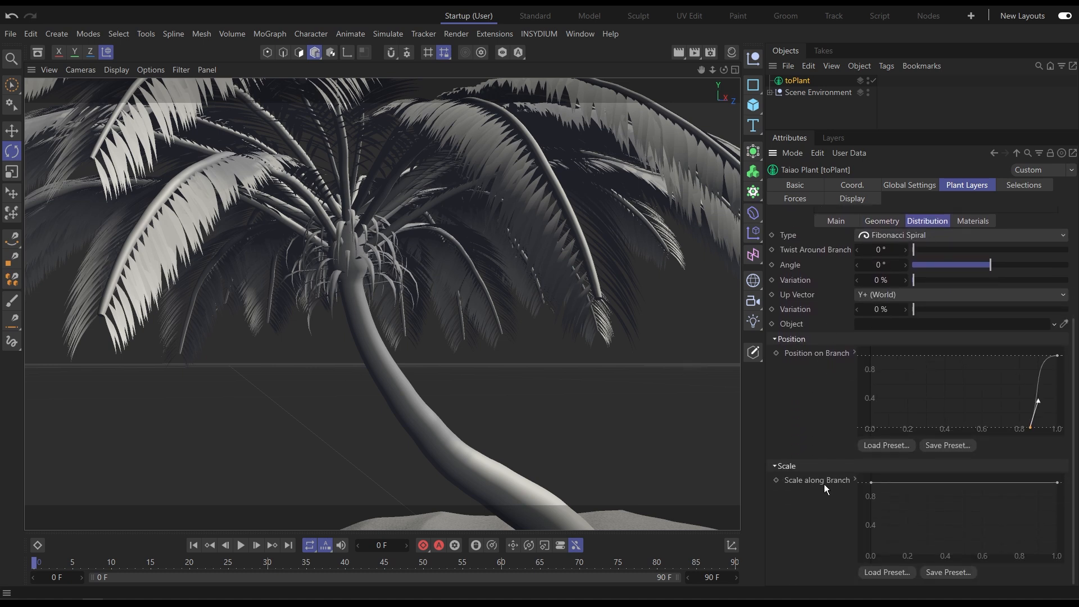
pyautogui.click(1031, 428)
pyautogui.keyDown('ctrl'); pyautogui.click(1029, 482); pyautogui.keyUp('ctrl')
pyautogui.moveTo(1027, 490); pyautogui.dragTo(1023, 526)
pyautogui.moveTo(898, 504); pyautogui.dragTo(839, 464)
pyautogui.press('Delete')
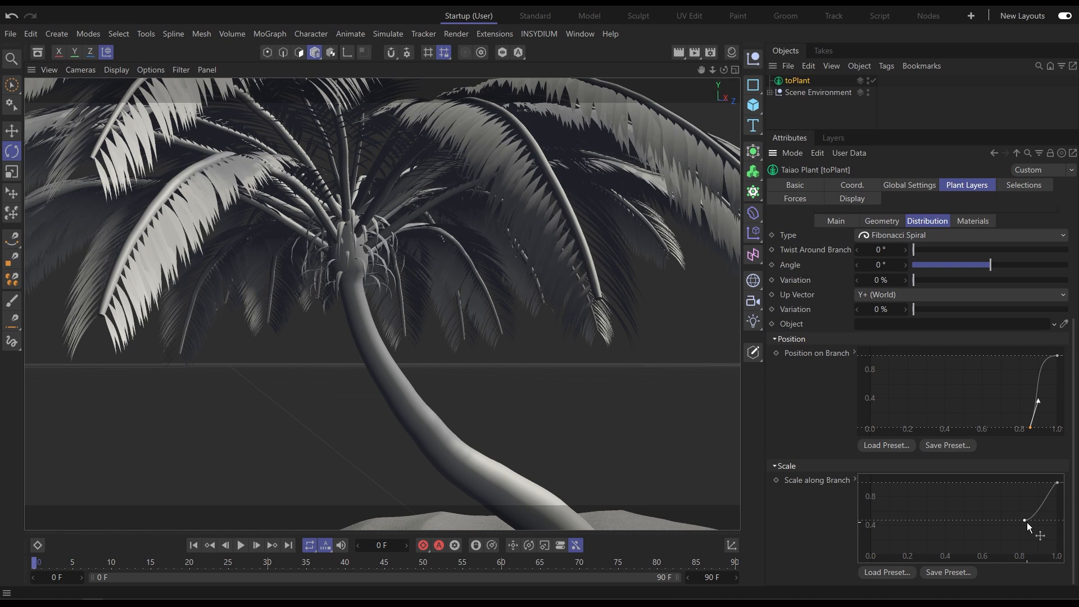
# Disable the Branch and Top Leaves layers.
pyautogui.scroll(-8, 318, 254)
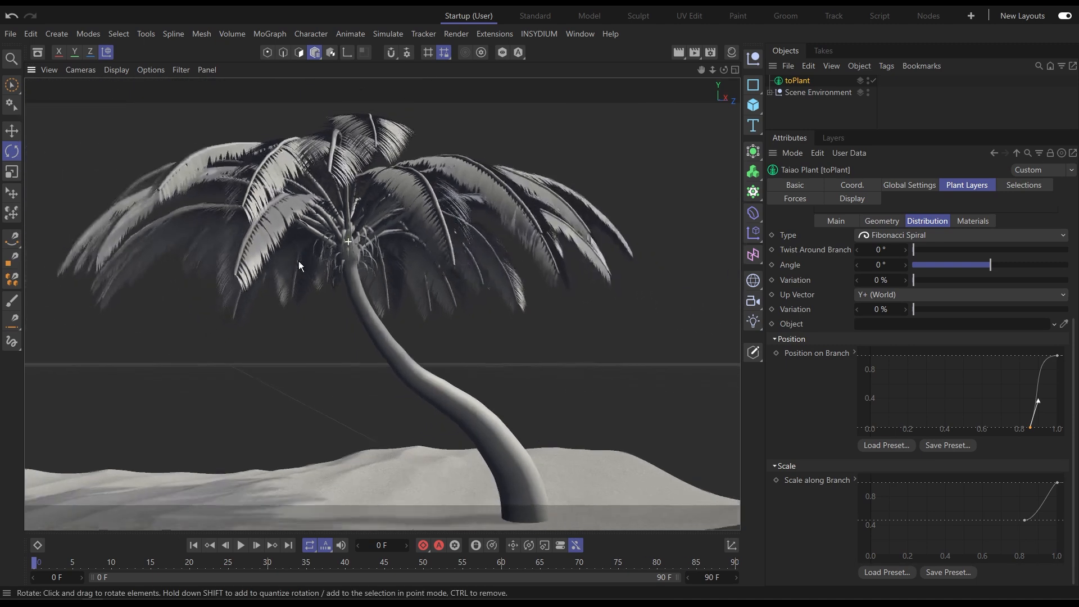
pyautogui.scroll(5, 794, 224)
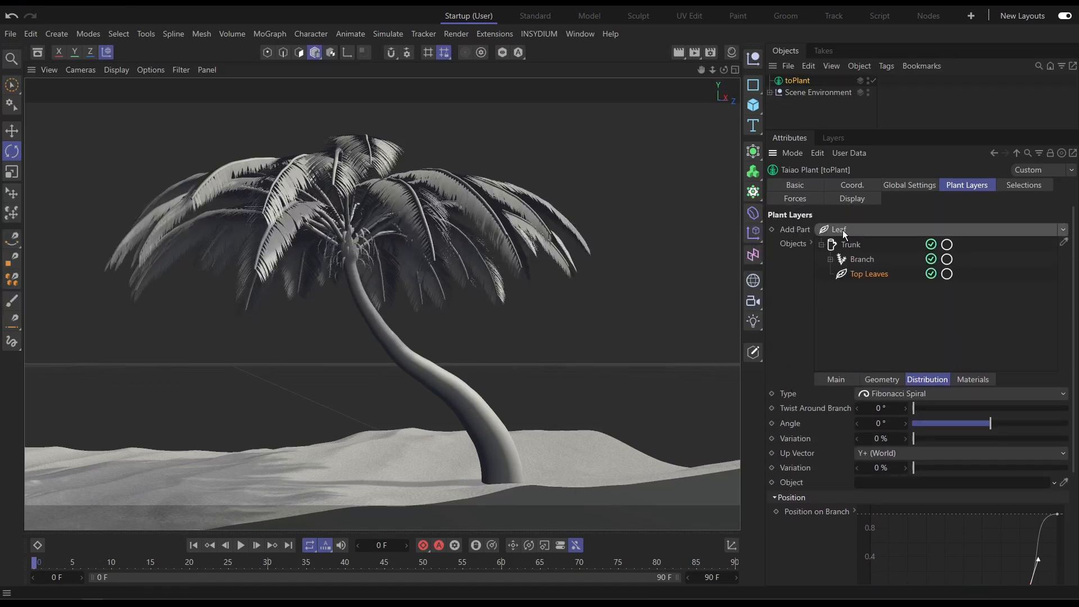
pyautogui.click(930, 259)
pyautogui.click(930, 274)
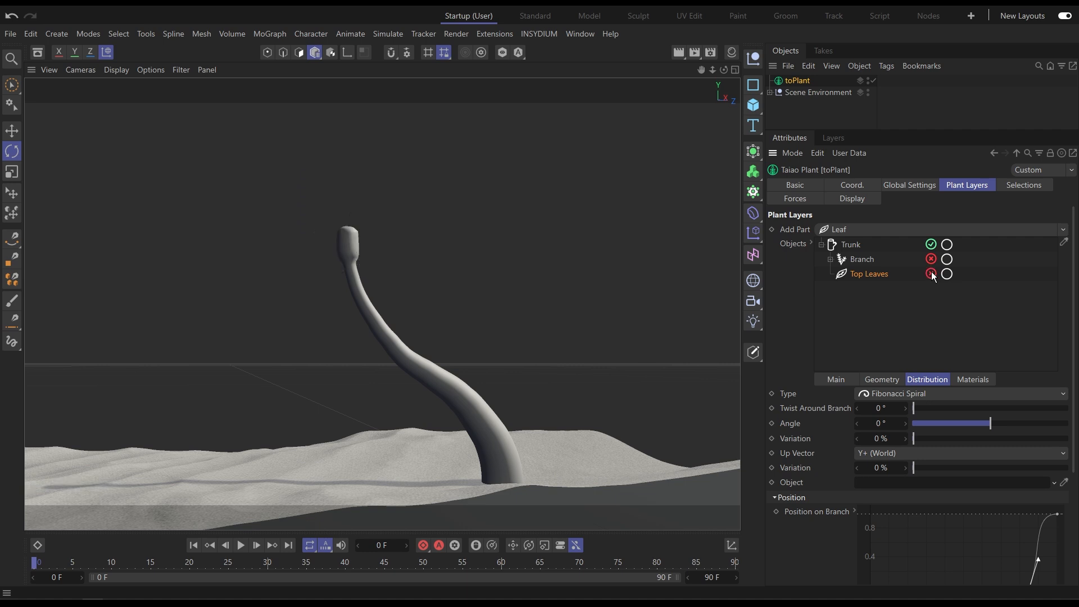
# Add a new branch layer to the trunk and rename it Coconut Branches.
pyautogui.click(851, 246)
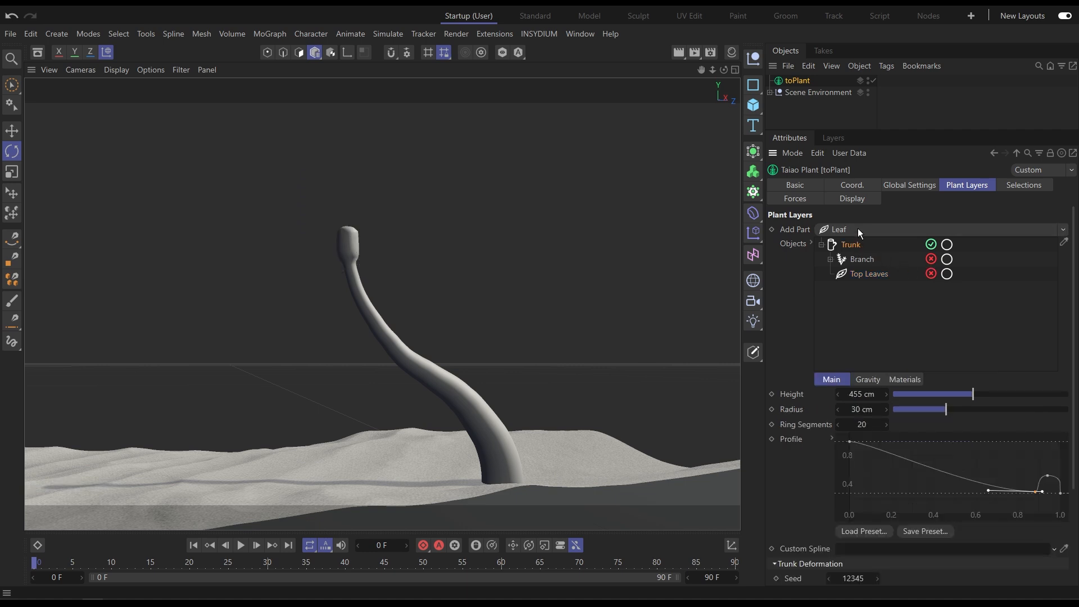
pyautogui.click(858, 229)
pyautogui.click(865, 278)
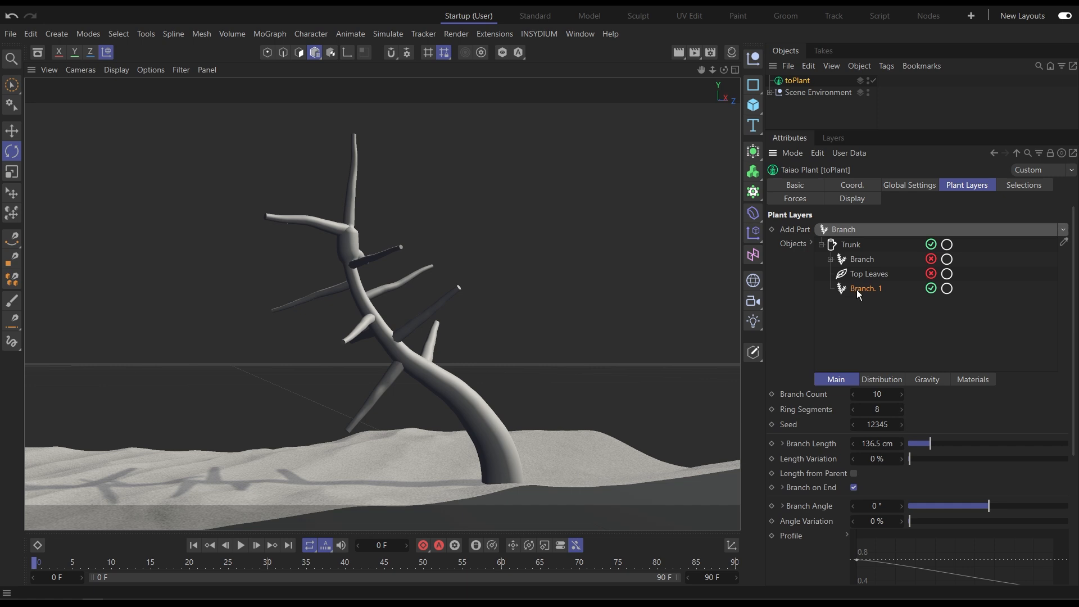
pyautogui.doubleClick(862, 288)
pyautogui.write('Cocon')
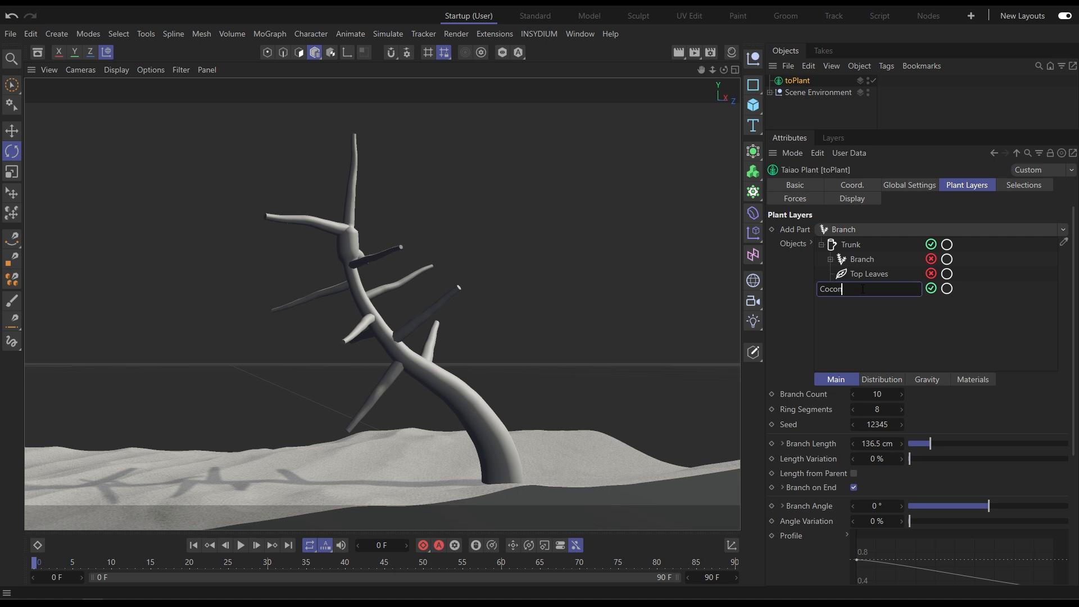
pyautogui.write('ut Branches')
pyautogui.press('Return')
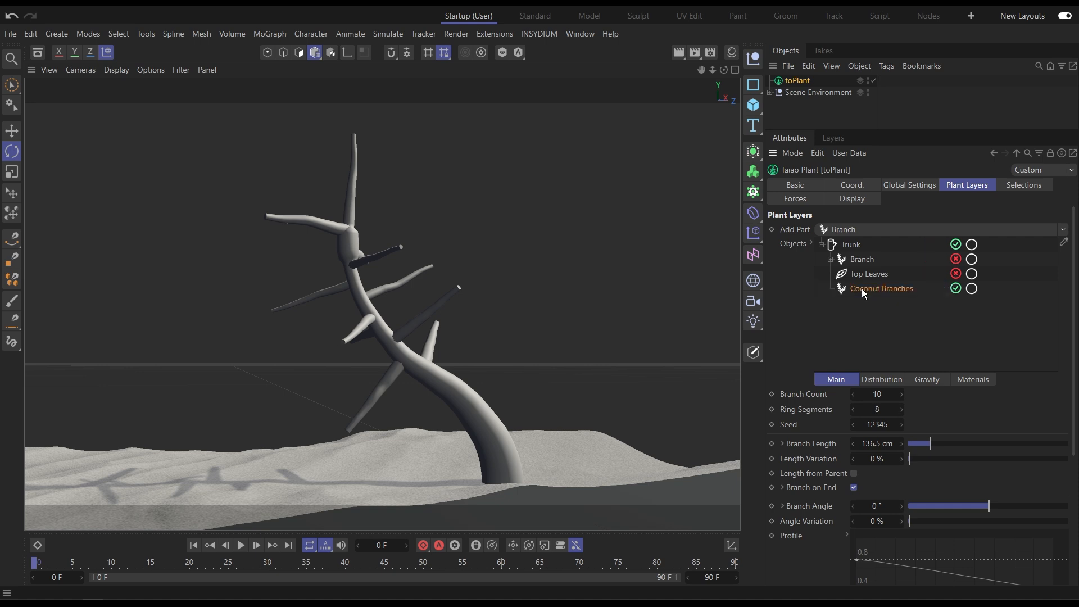
# Move the coconut branches' position distribution curve so branches start only near the trunk top, around 0.9.
pyautogui.click(889, 381)
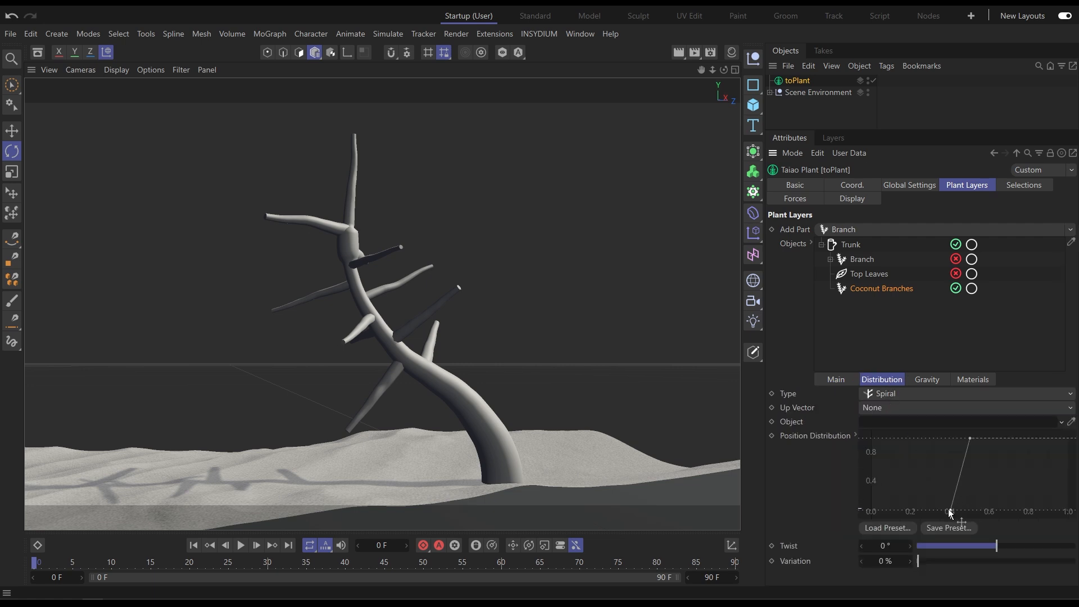
pyautogui.moveTo(970, 439); pyautogui.dragTo(1062, 438)
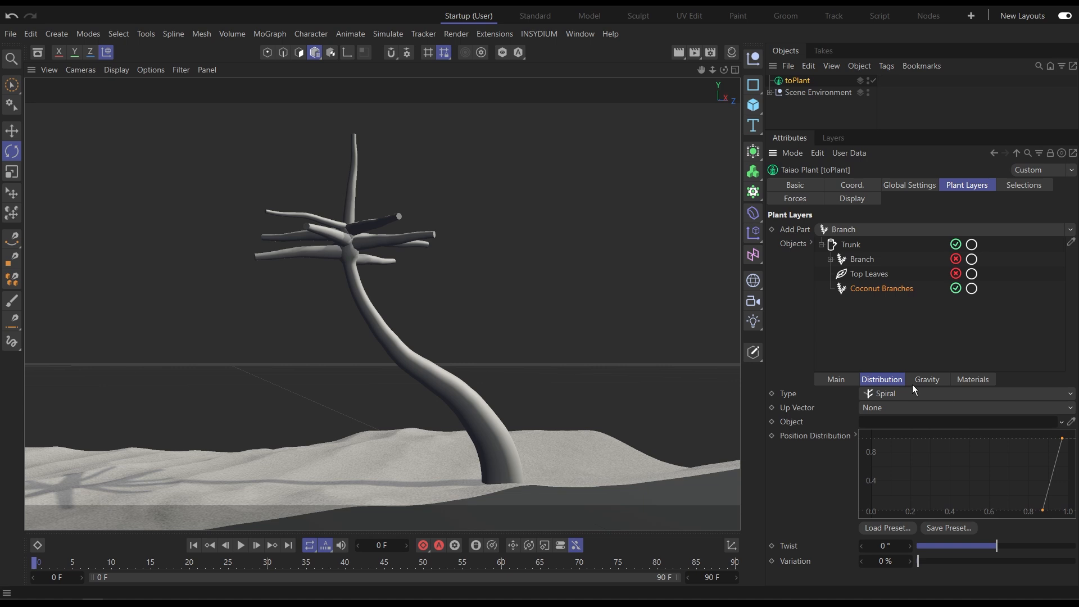
# Lower the coconut branch profile curve to start around 0.5 and taper to zero at the tip.
pyautogui.click(843, 380)
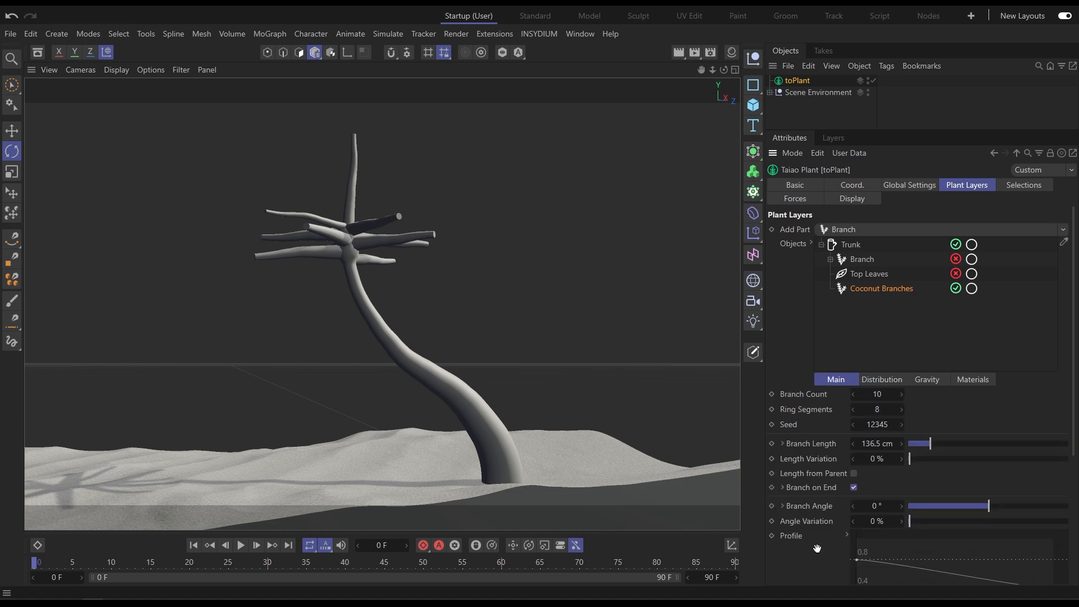
pyautogui.scroll(-3, 818, 560)
pyautogui.moveTo(1060, 466); pyautogui.dragTo(1054, 478)
pyautogui.moveTo(856, 435); pyautogui.dragTo(854, 455)
pyautogui.scroll(1, 828, 444)
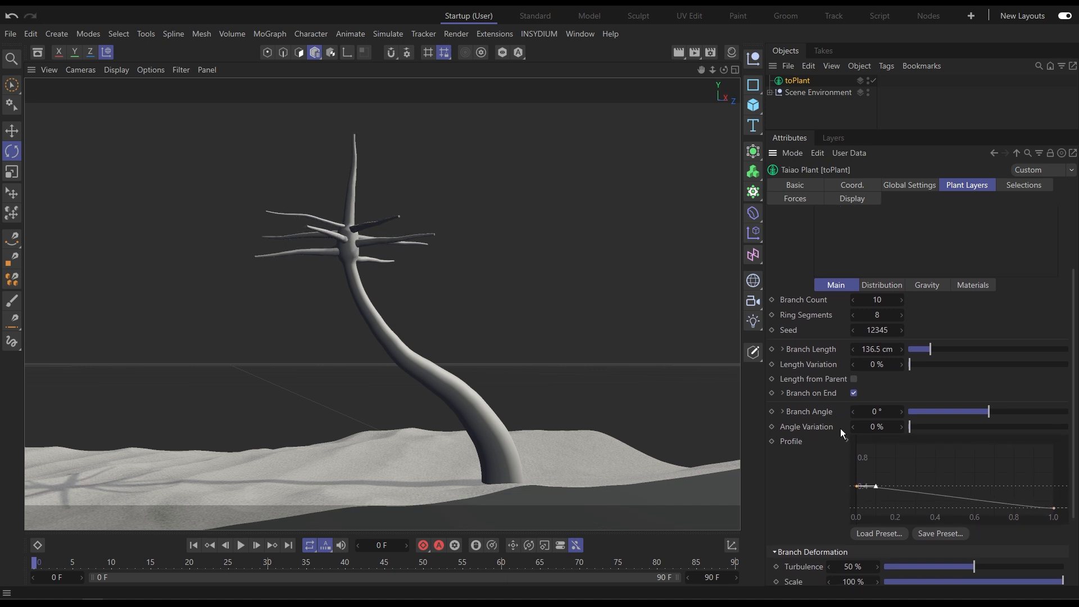
# Turn off Branch on End and set the coconut branch length to 90 cm.
pyautogui.click(854, 393)
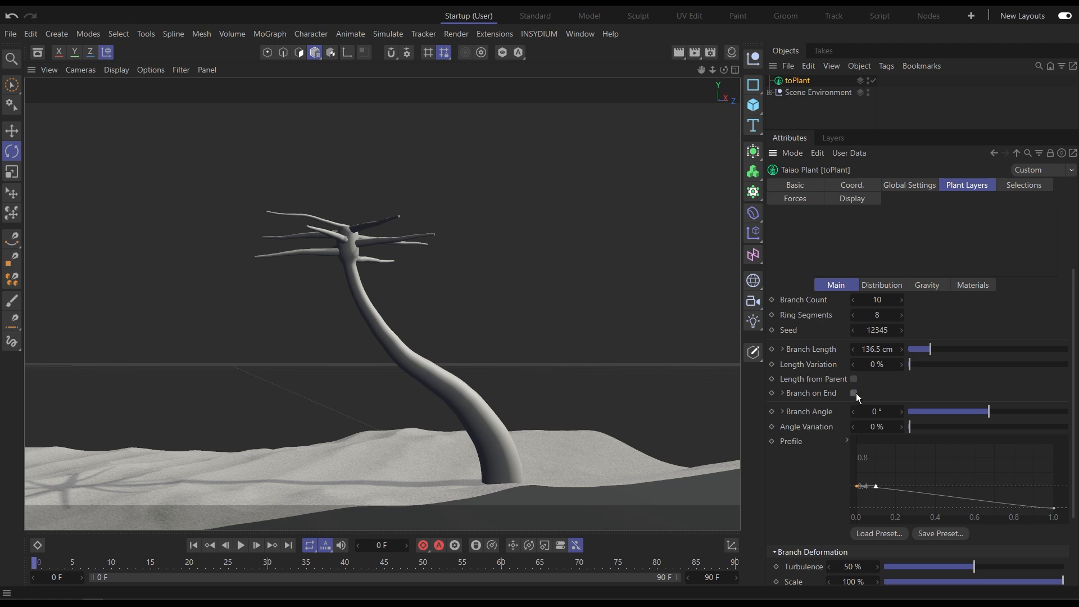
pyautogui.moveTo(930, 349); pyautogui.dragTo(922, 349)
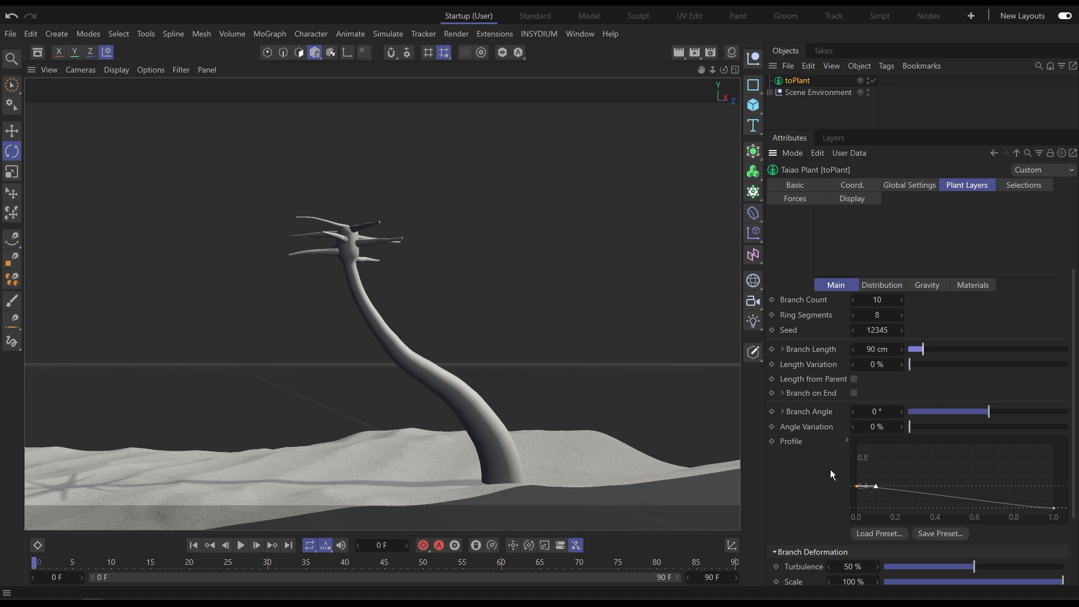
# Set the coconut branches' gravity strength to 50%.
pyautogui.scroll(-3, 840, 457)
pyautogui.moveTo(962, 558); pyautogui.dragTo(984, 557)
pyautogui.scroll(4, 935, 324)
pyautogui.click(927, 303)
pyautogui.moveTo(929, 342); pyautogui.dragTo(1023, 350)
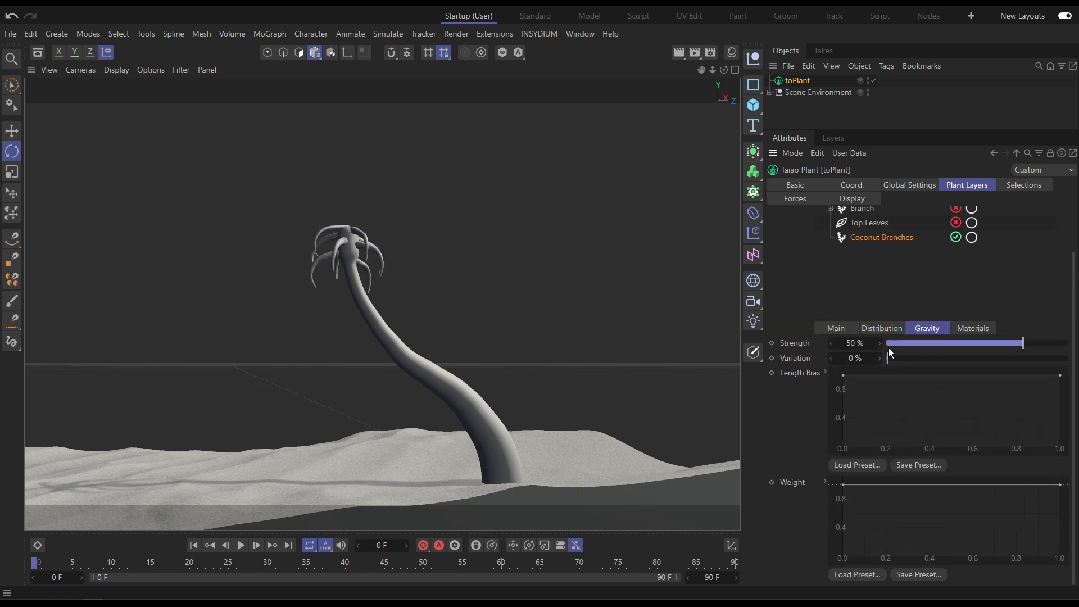
# Shorten the coconut branch length to 68 cm.
pyautogui.click(836, 328)
pyautogui.scroll(-5, 1003, 538)
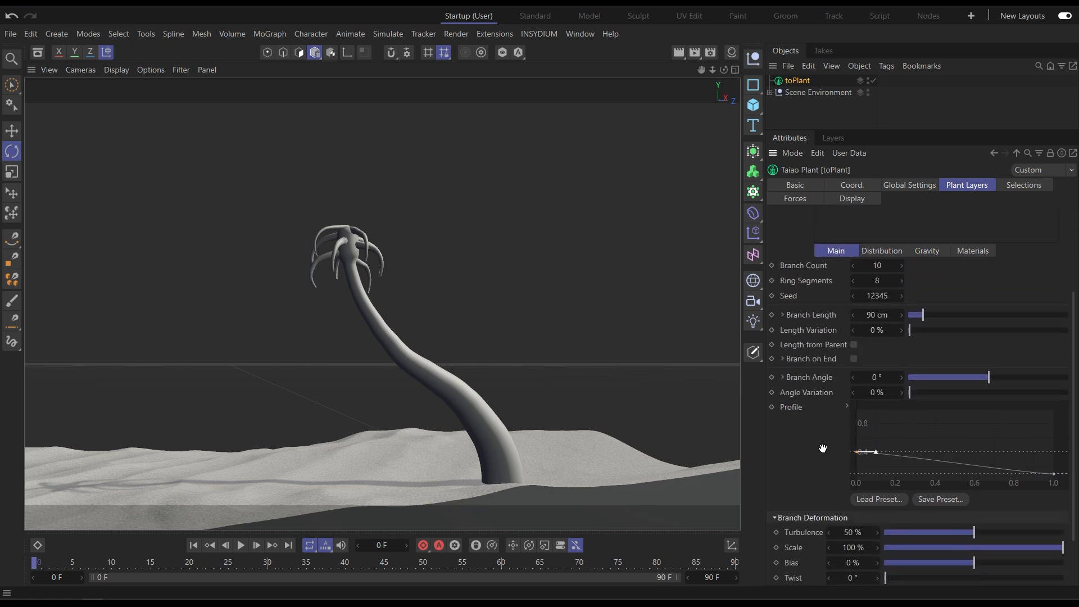
pyautogui.scroll(-1, 823, 481)
pyautogui.moveTo(986, 561); pyautogui.dragTo(978, 567)
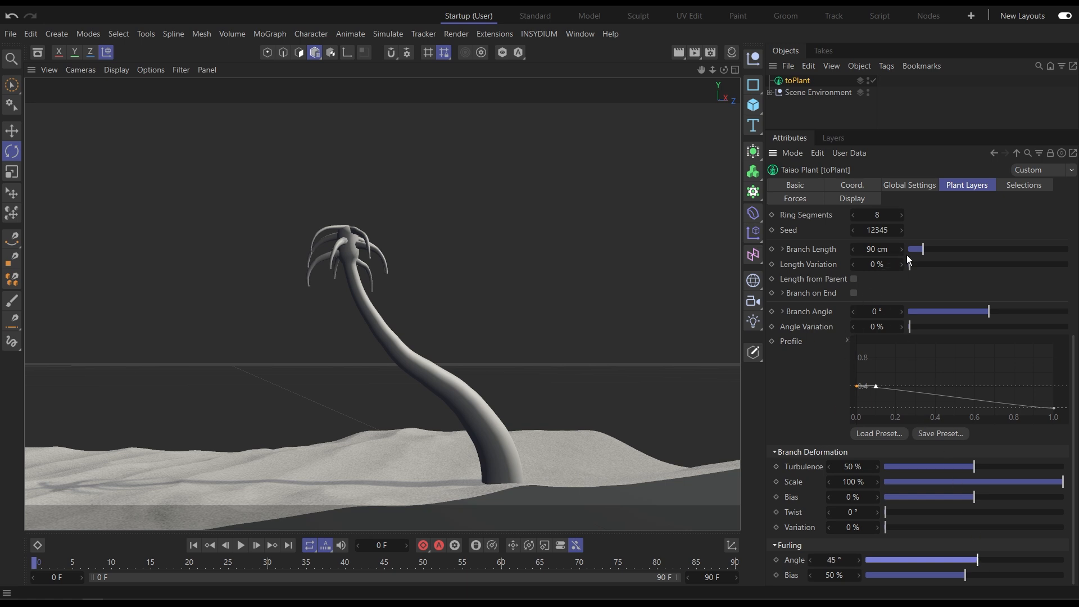
pyautogui.moveTo(921, 252); pyautogui.dragTo(919, 250)
pyautogui.scroll(5, 920, 238)
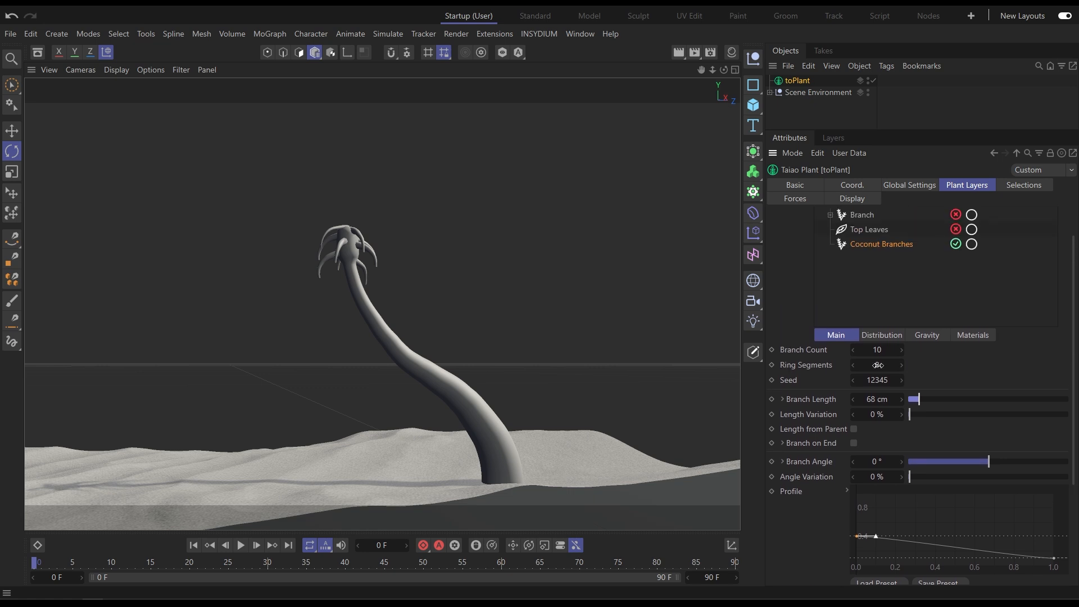
# Set the coconut branch count to 6.
pyautogui.moveTo(875, 352); pyautogui.dragTo(883, 352)
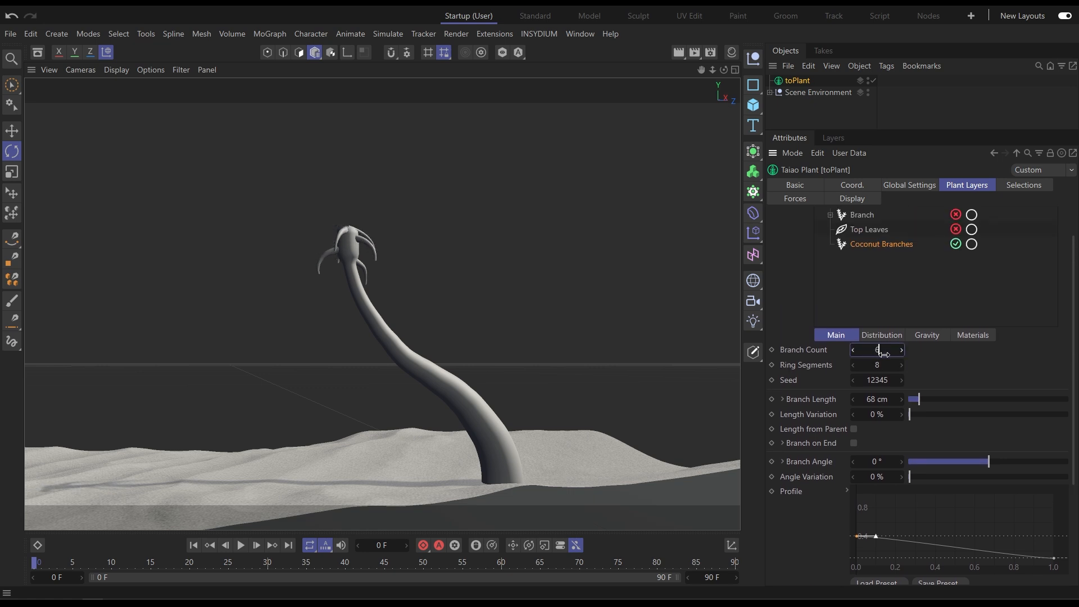
pyautogui.click(884, 354)
pyautogui.scroll(1, 783, 316)
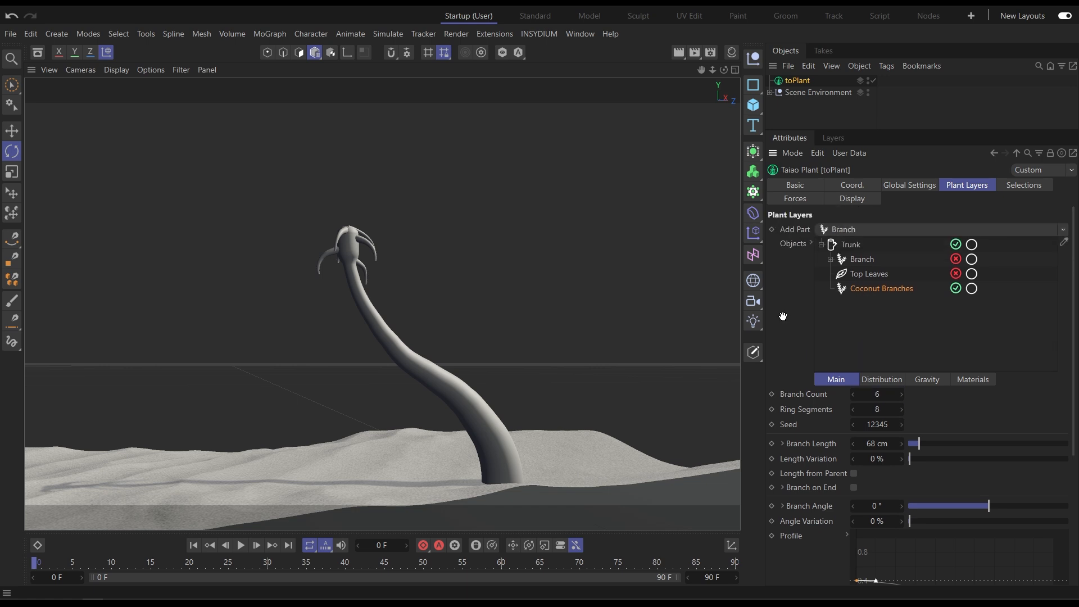
# Add a Custom Object part under Coconut Branches and assign the Coconut object to it.
pyautogui.click(849, 230)
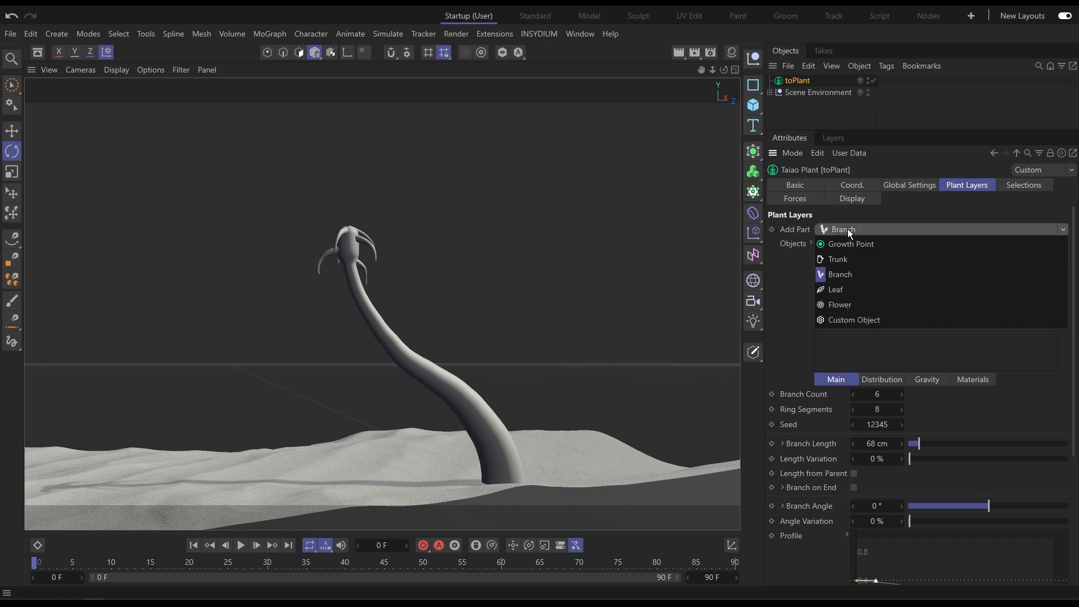
pyautogui.click(871, 319)
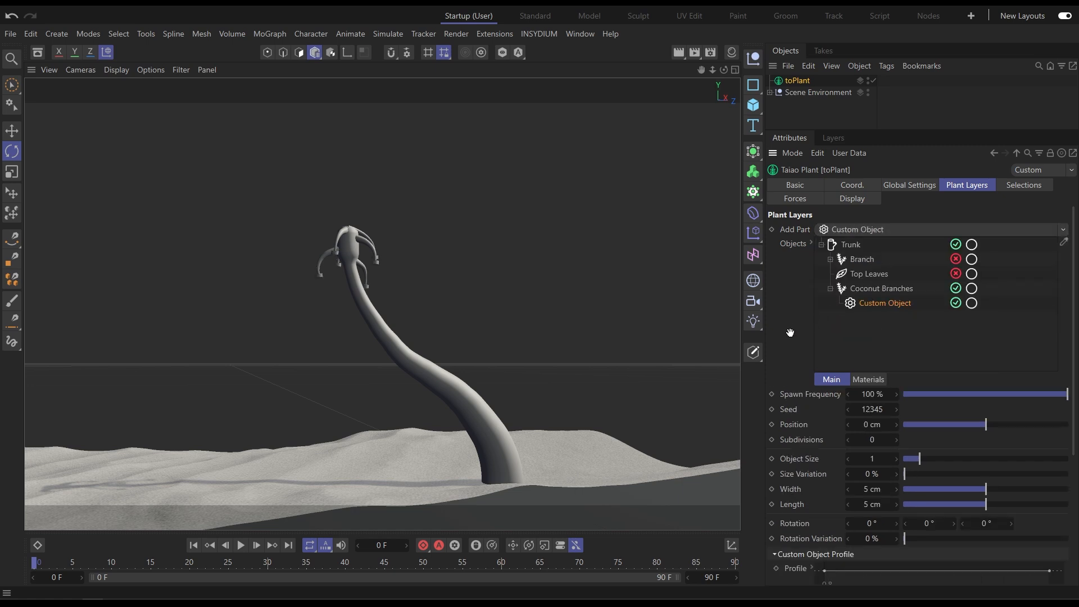
pyautogui.scroll(-5, 794, 236)
pyautogui.click(769, 93)
pyautogui.click(778, 123)
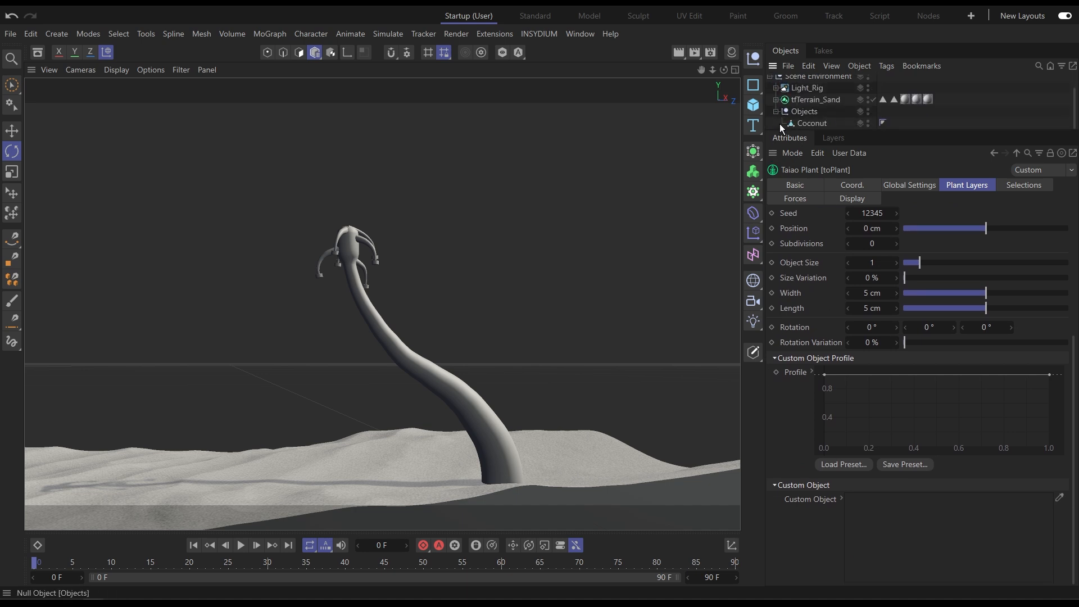
pyautogui.moveTo(808, 123); pyautogui.dragTo(898, 544)
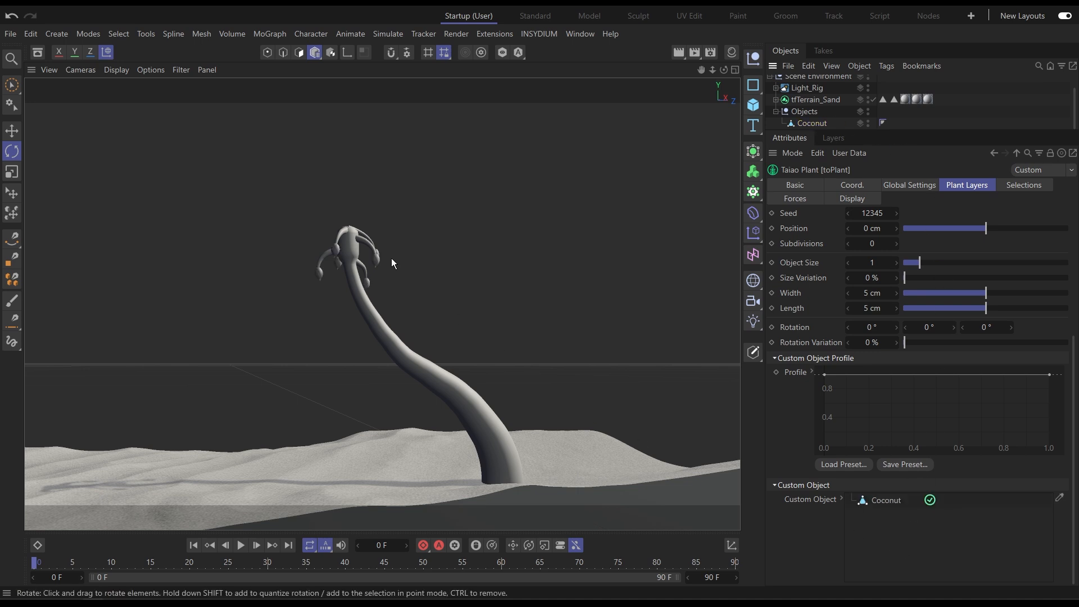
# Set the custom object's second rotation value to 180°.
pyautogui.keyDown('alt'); pyautogui.moveTo(343, 252); pyautogui.dragTo(423, 241, button='right'); pyautogui.keyUp('alt')
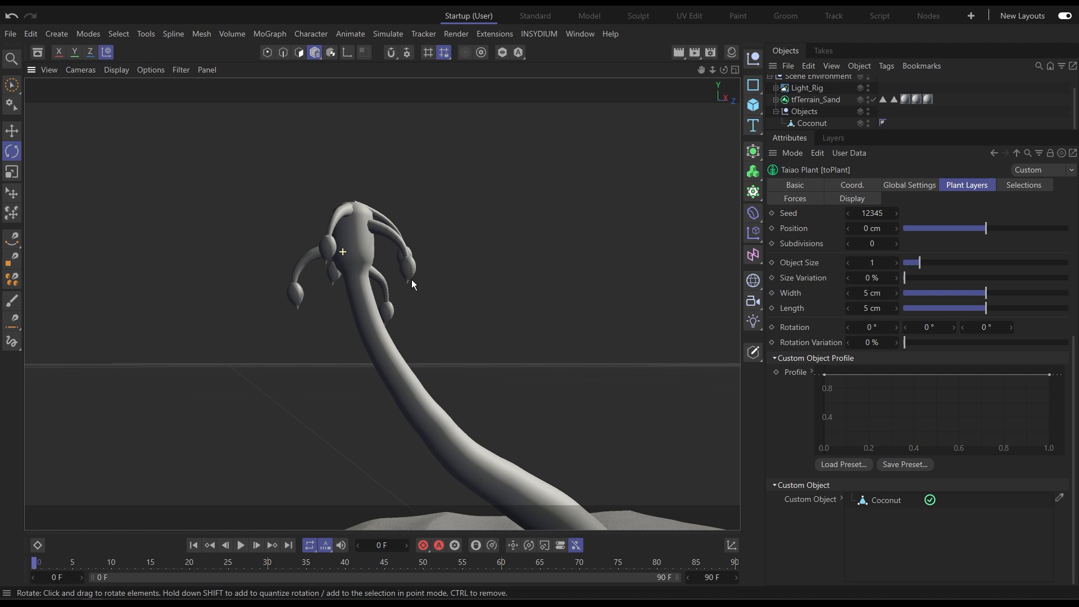
pyautogui.click(939, 327)
pyautogui.write('180')
pyautogui.press('Return')
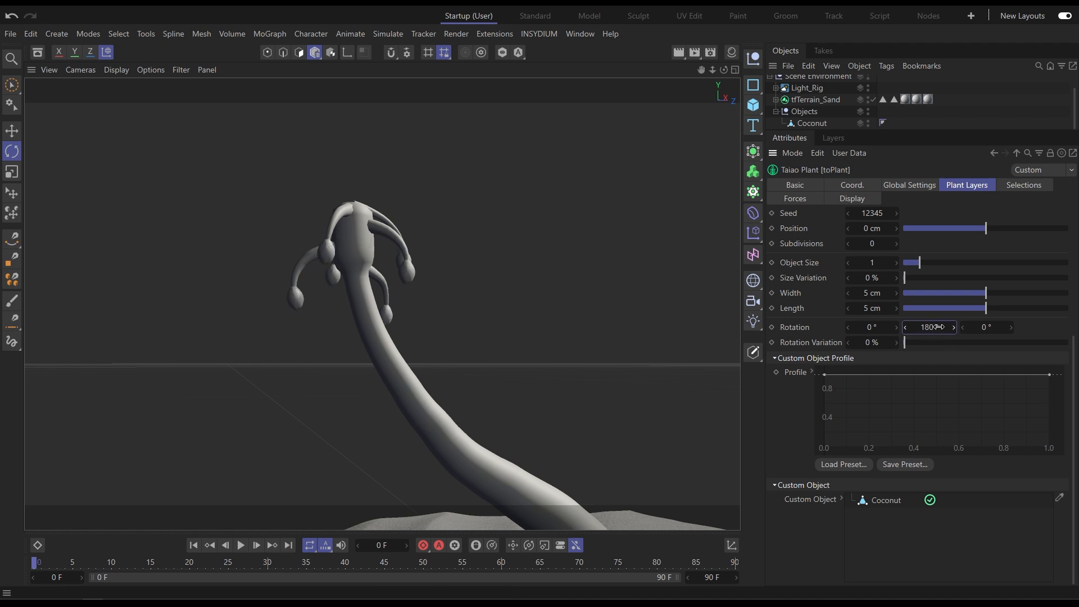
# Set the custom object's position to -10 cm, object size to 2 and size variation to 17%.
pyautogui.moveTo(985, 228); pyautogui.dragTo(902, 251)
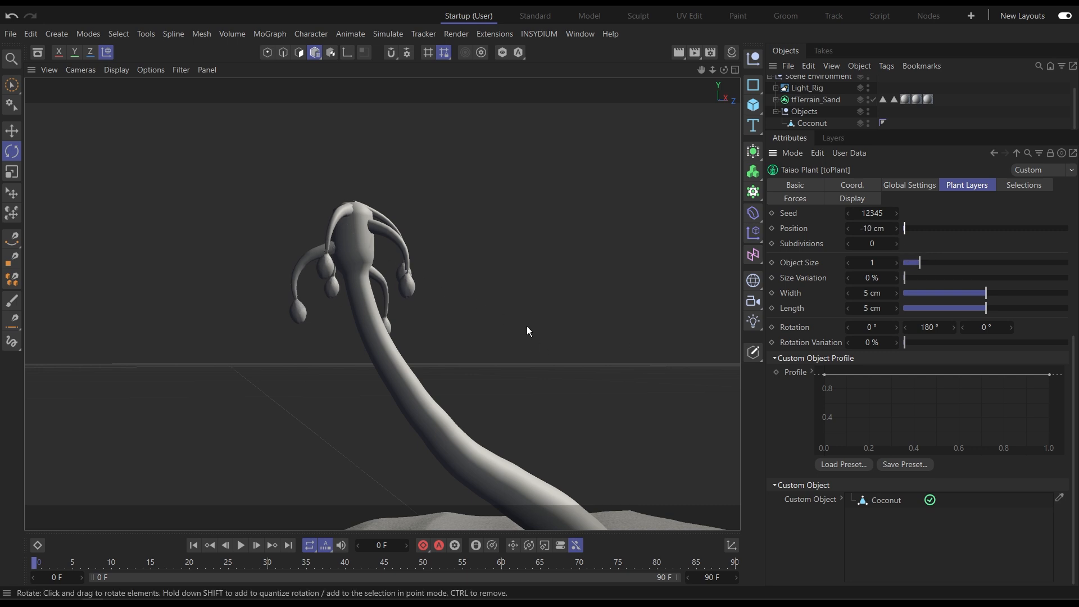
pyautogui.scroll(2, 803, 424)
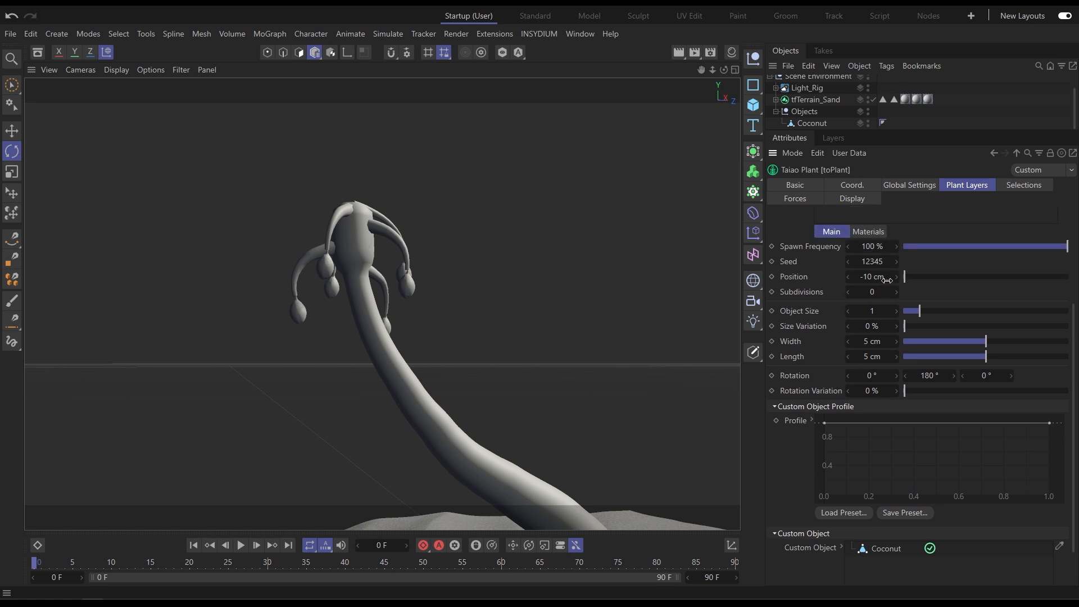
pyautogui.moveTo(924, 309)
pyautogui.mouseDown()
pyautogui.moveTo(943, 311)
pyautogui.moveTo(933, 326)
pyautogui.mouseUp()
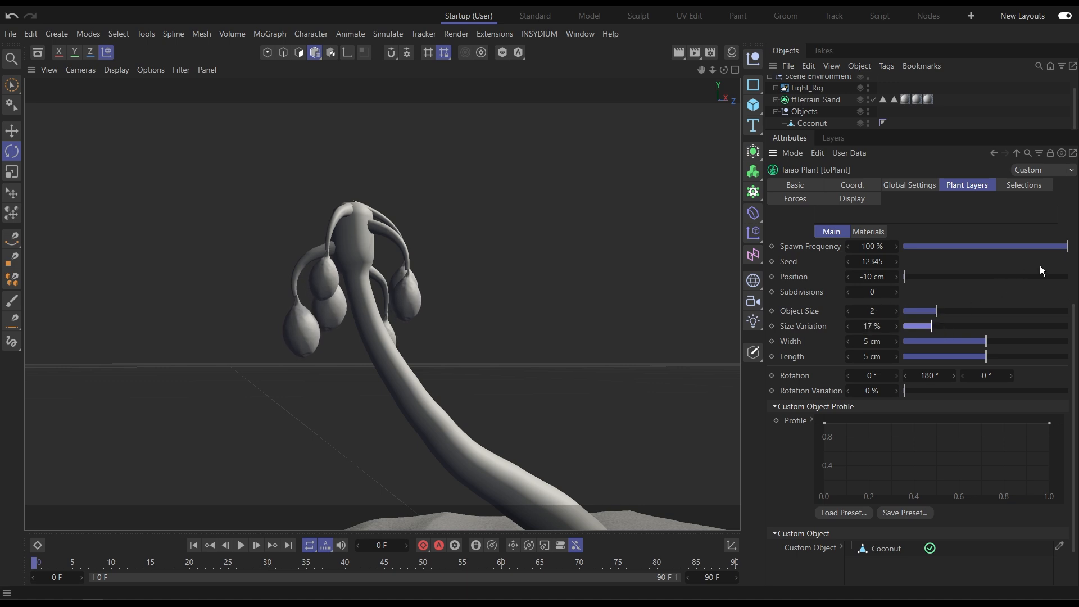
# Lower the custom object's spawn frequency to 53%.
pyautogui.scroll(5, 1045, 303)
pyautogui.moveTo(1057, 343); pyautogui.dragTo(990, 349)
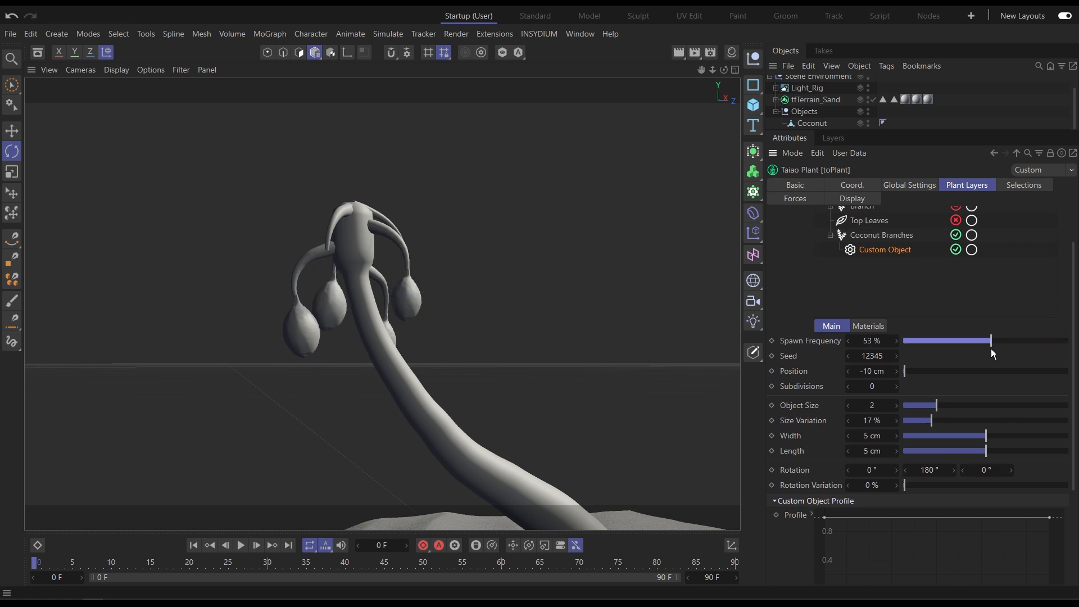
# Flatten the coconut branches' profile curve lower, to around 0.4 along its length.
pyautogui.click(881, 236)
pyautogui.scroll(-2, 792, 500)
pyautogui.scroll(-2, 792, 498)
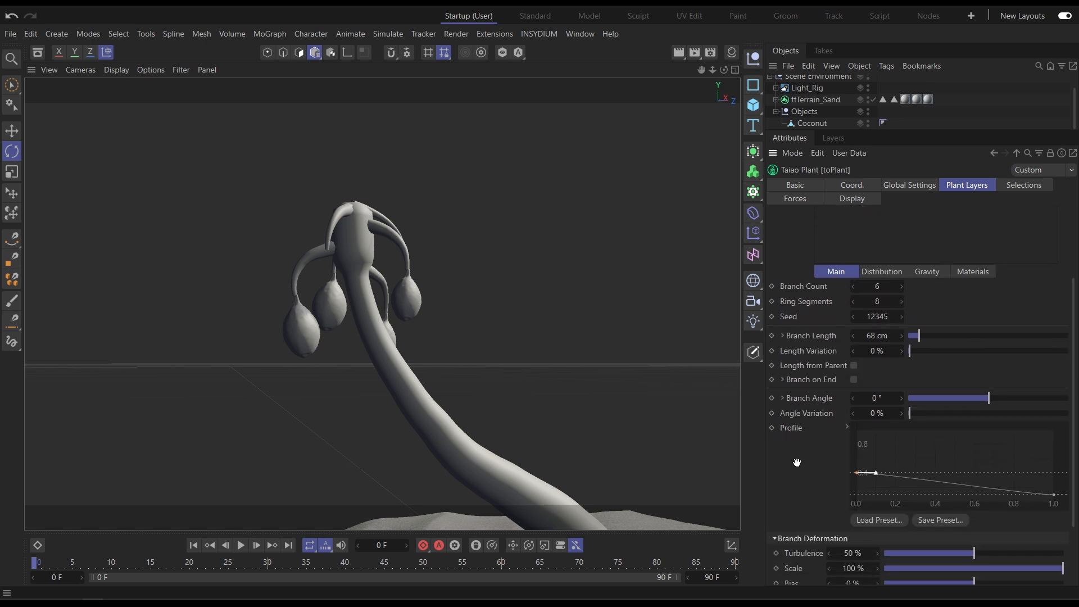
pyautogui.moveTo(856, 433); pyautogui.dragTo(858, 451)
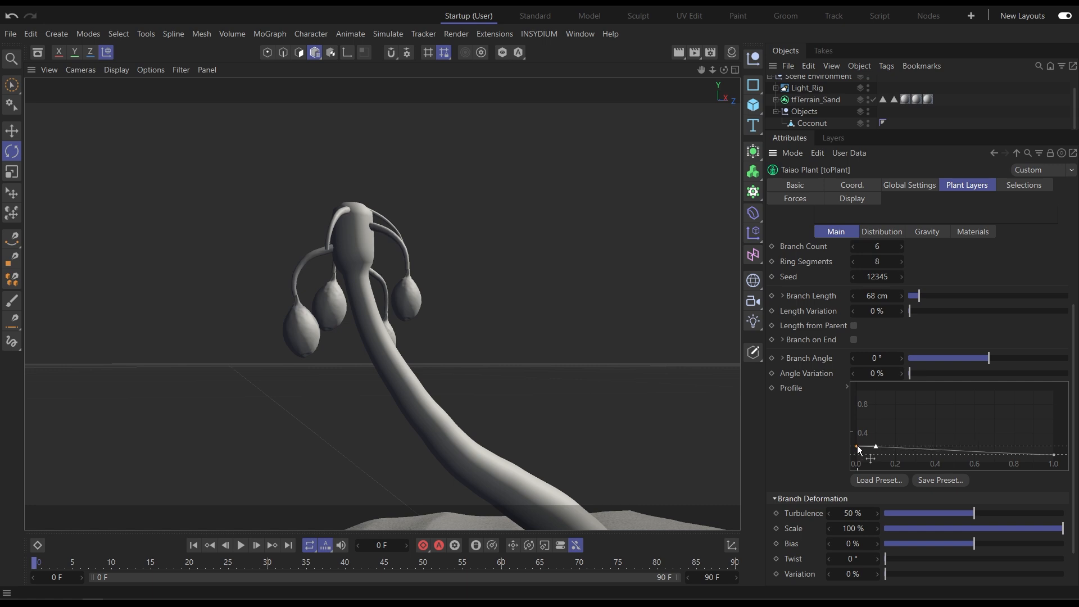
pyautogui.click(1051, 453)
pyautogui.moveTo(1034, 454); pyautogui.dragTo(1055, 460)
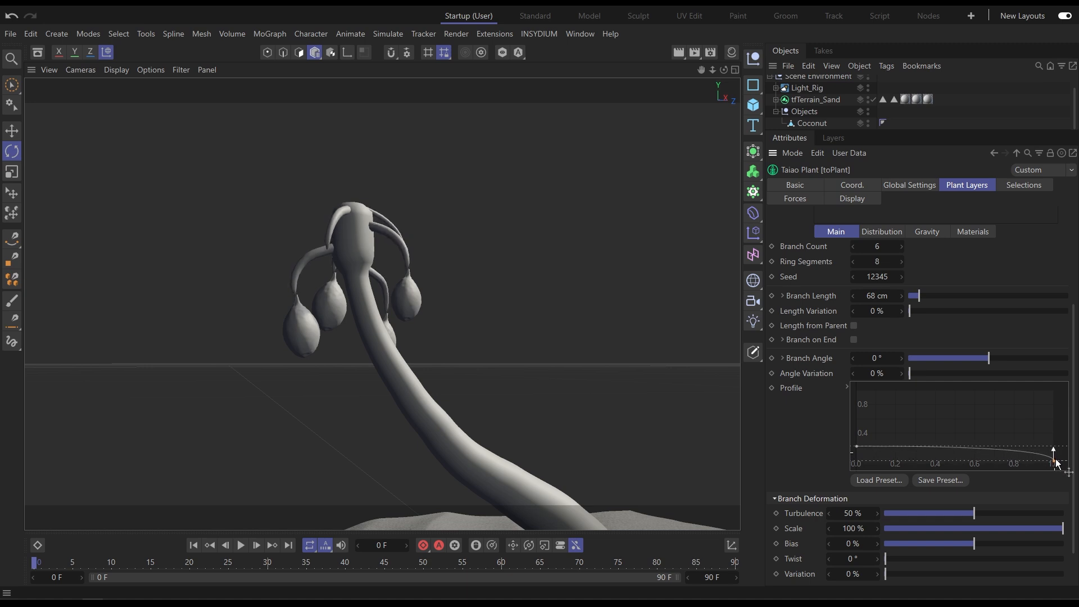
pyautogui.moveTo(857, 448); pyautogui.dragTo(858, 453)
# Re-enable the Top Leaves and Branch layers.
pyautogui.moveTo(799, 231); pyautogui.dragTo(811, 430)
pyautogui.click(956, 273)
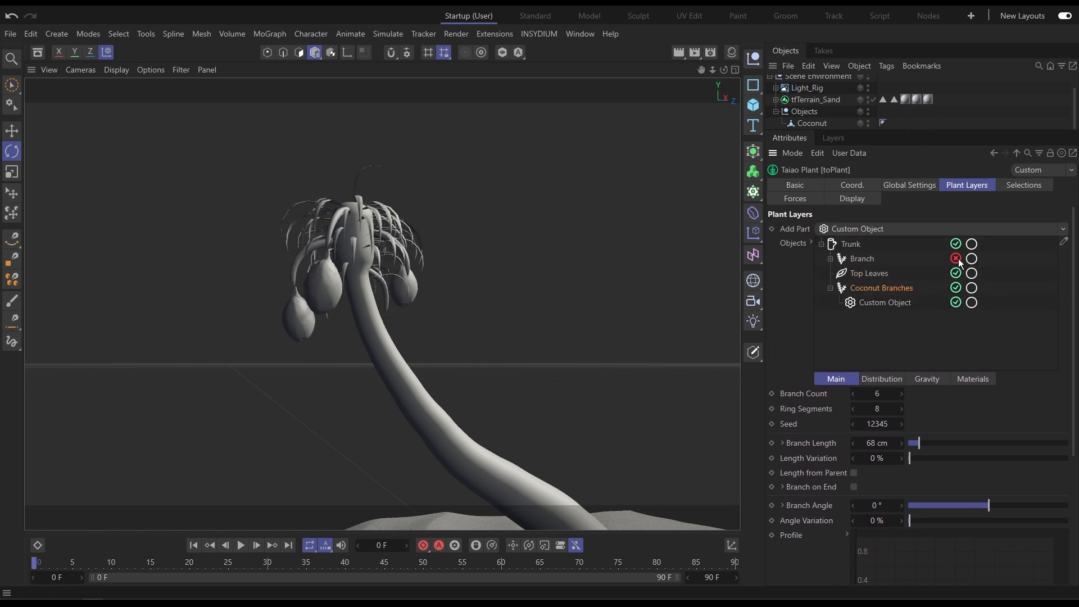
pyautogui.click(956, 259)
# Clear the Coconut object from the custom object field.
pyautogui.click(973, 115)
pyautogui.keyDown('alt'); pyautogui.moveTo(373, 296); pyautogui.dragTo(329, 326); pyautogui.keyUp('alt')
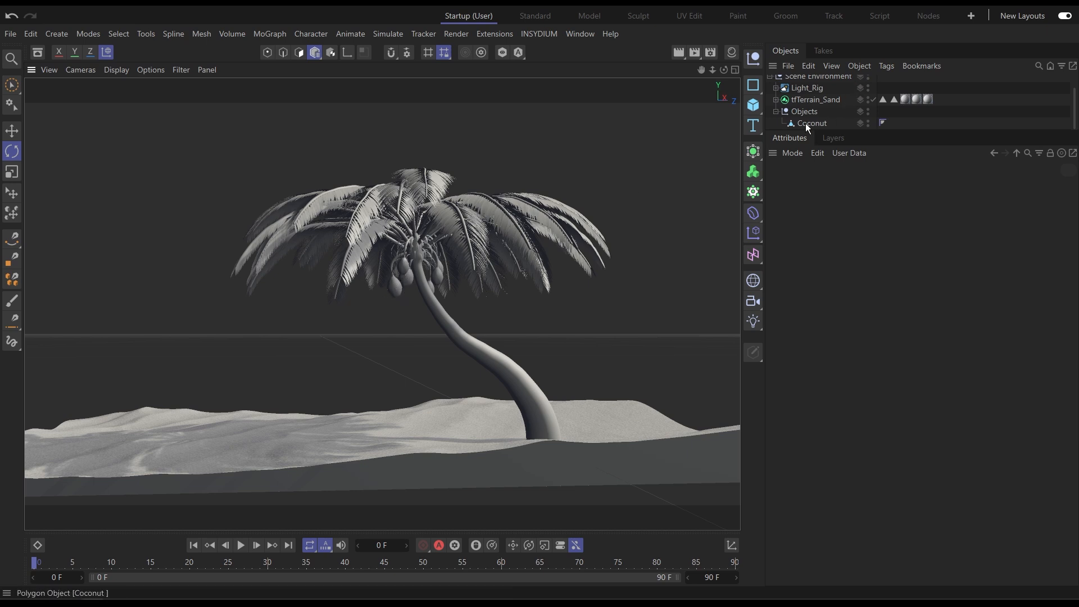
pyautogui.scroll(1, 804, 123)
pyautogui.click(792, 79)
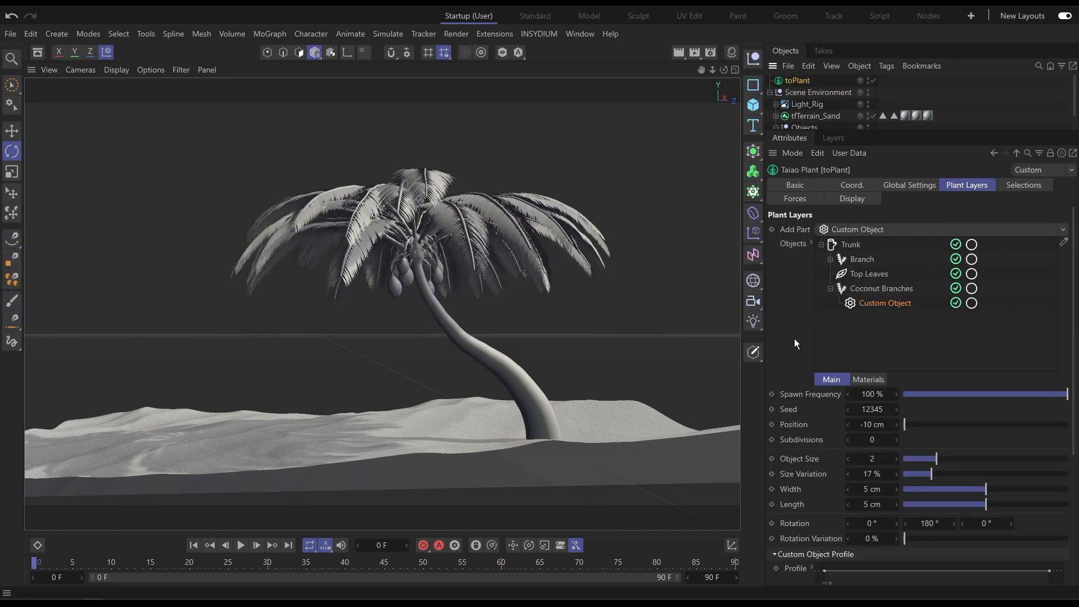
pyautogui.scroll(-7, 795, 337)
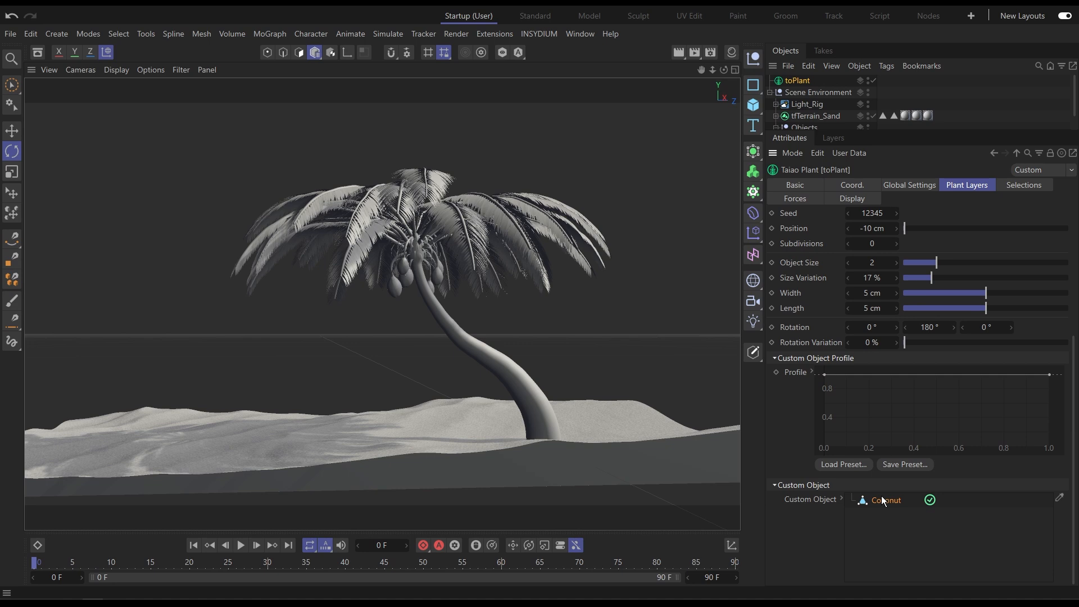
pyautogui.press('Delete')
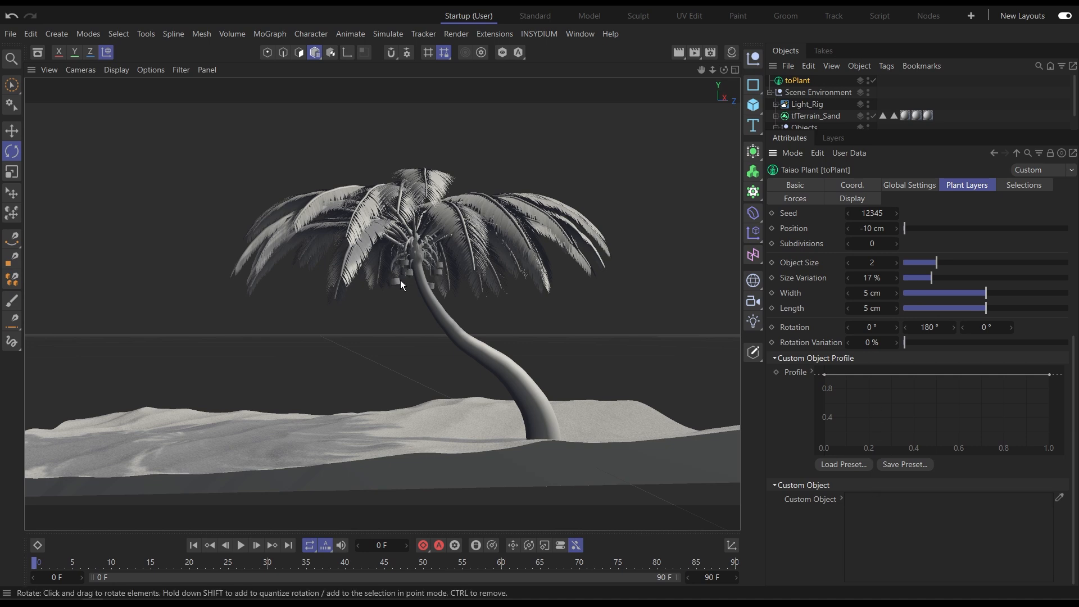
# Set the custom object's length to 11 cm.
pyautogui.click(929, 97)
pyautogui.keyDown('alt'); pyautogui.moveTo(434, 270); pyautogui.dragTo(525, 251, button='right'); pyautogui.keyUp('alt')
pyautogui.click(800, 81)
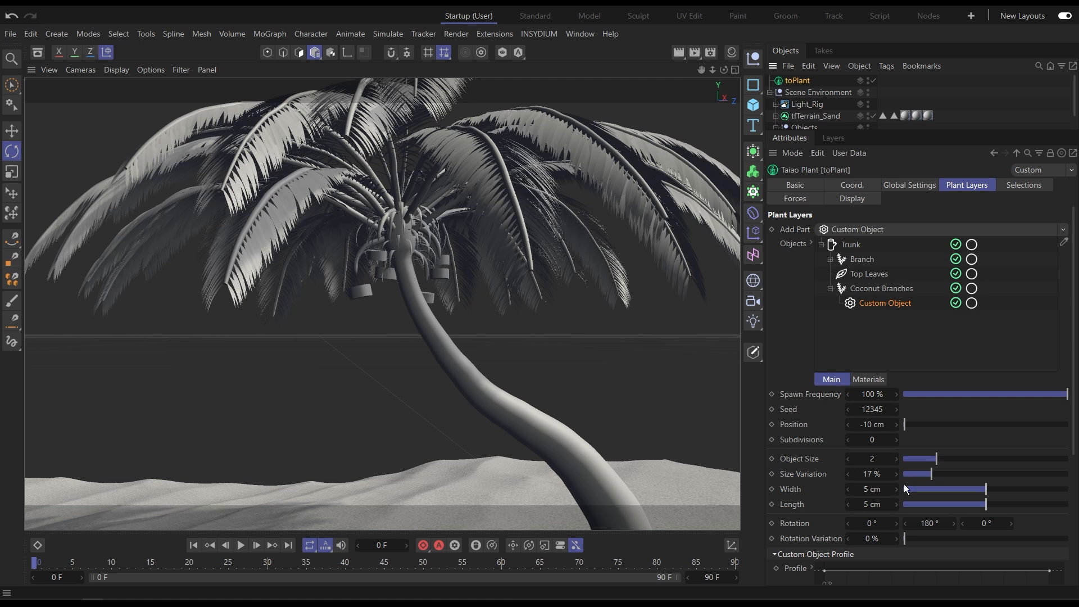
pyautogui.moveTo(985, 497); pyautogui.dragTo(1068, 504)
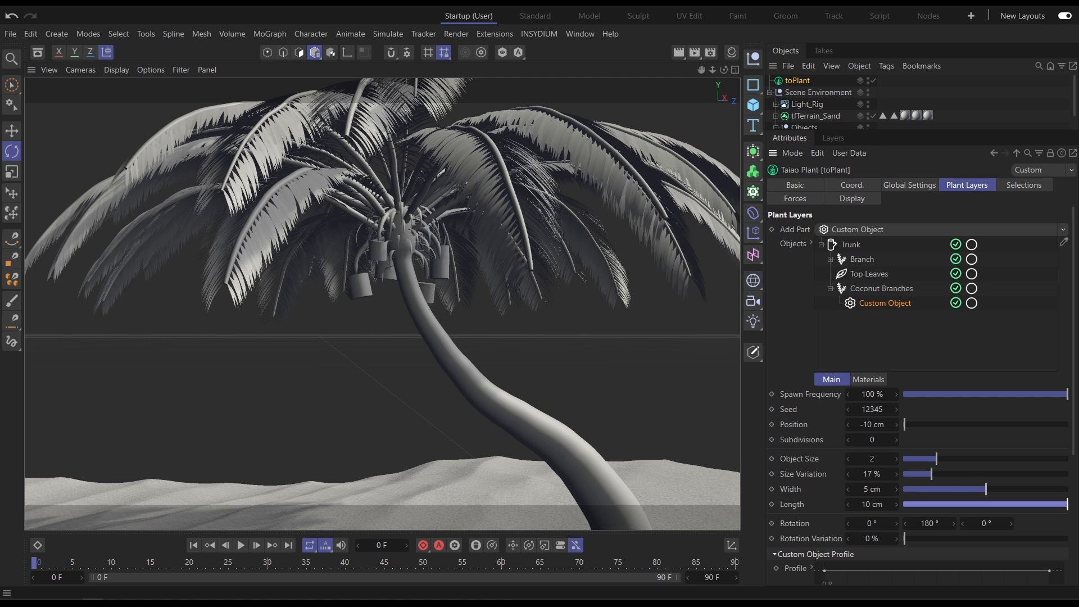
pyautogui.moveTo(859, 505); pyautogui.dragTo(872, 505)
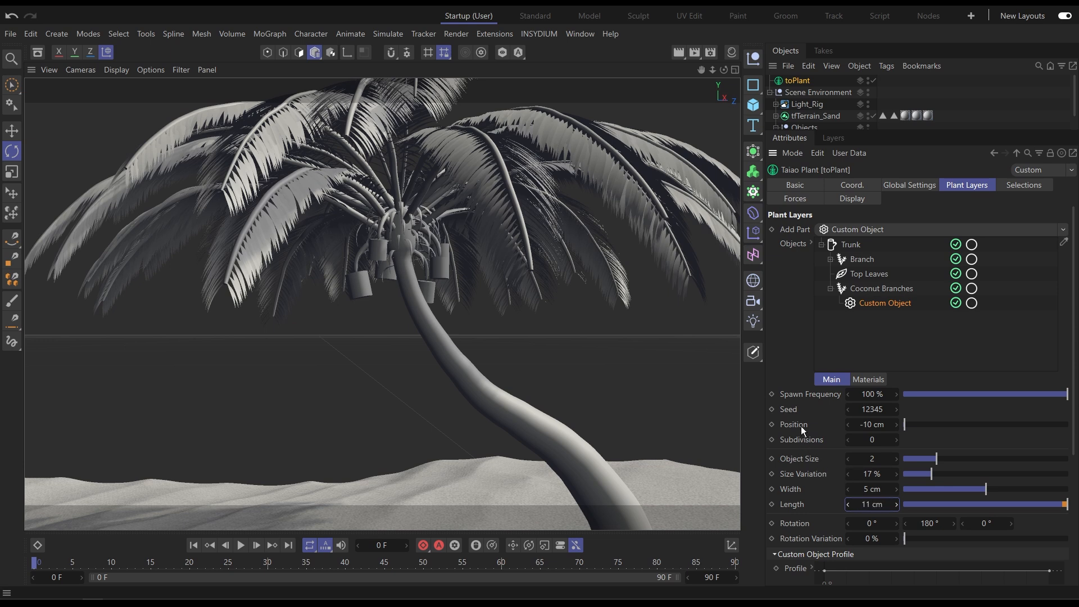
# Shape the custom object profile curve into a rounded dome and set subdivisions to 2.
pyautogui.scroll(-5, 800, 423)
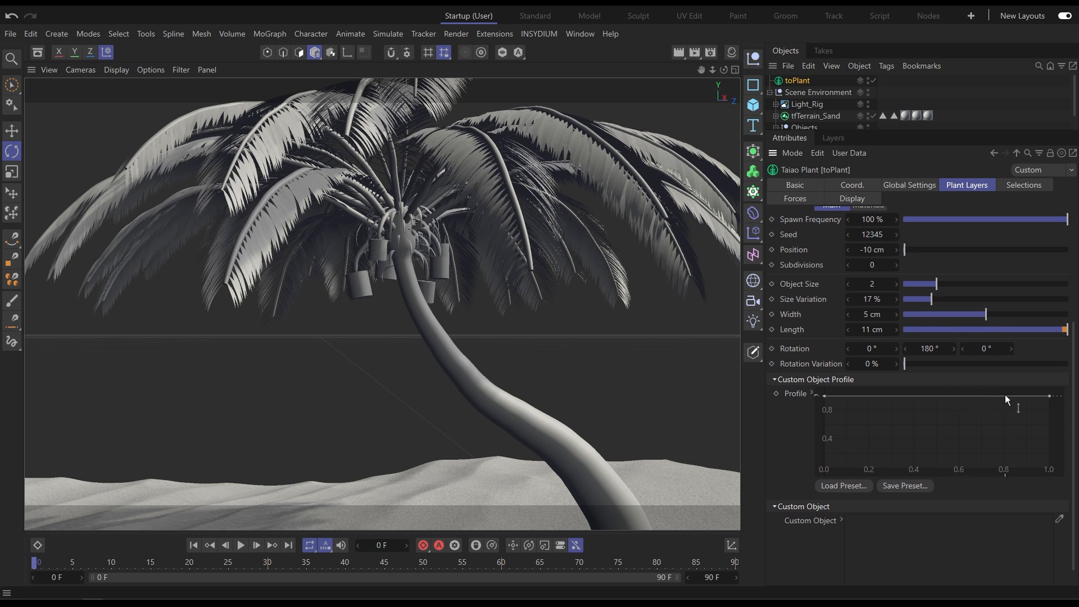
pyautogui.keyDown('ctrl'); pyautogui.click(933, 395); pyautogui.keyUp('ctrl')
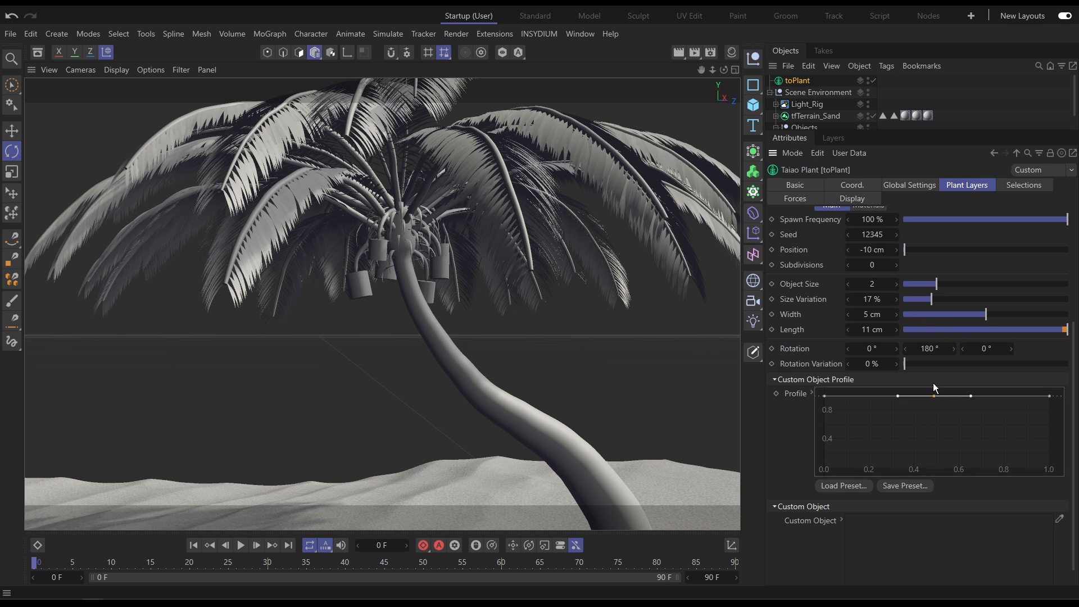
pyautogui.moveTo(1049, 395); pyautogui.dragTo(1065, 497)
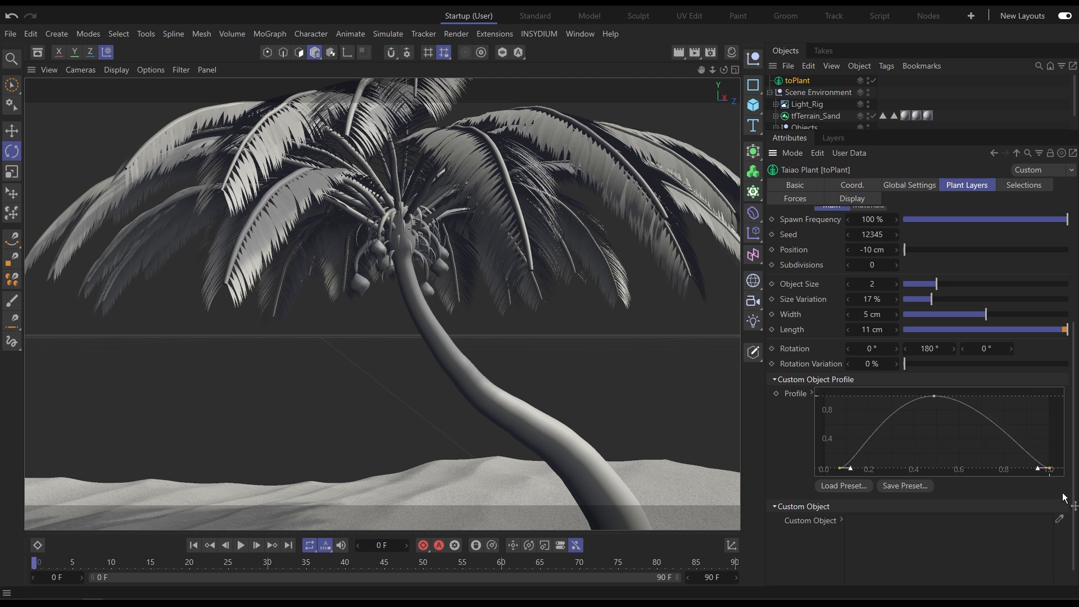
pyautogui.click(934, 396)
pyautogui.moveTo(970, 396); pyautogui.dragTo(1035, 395)
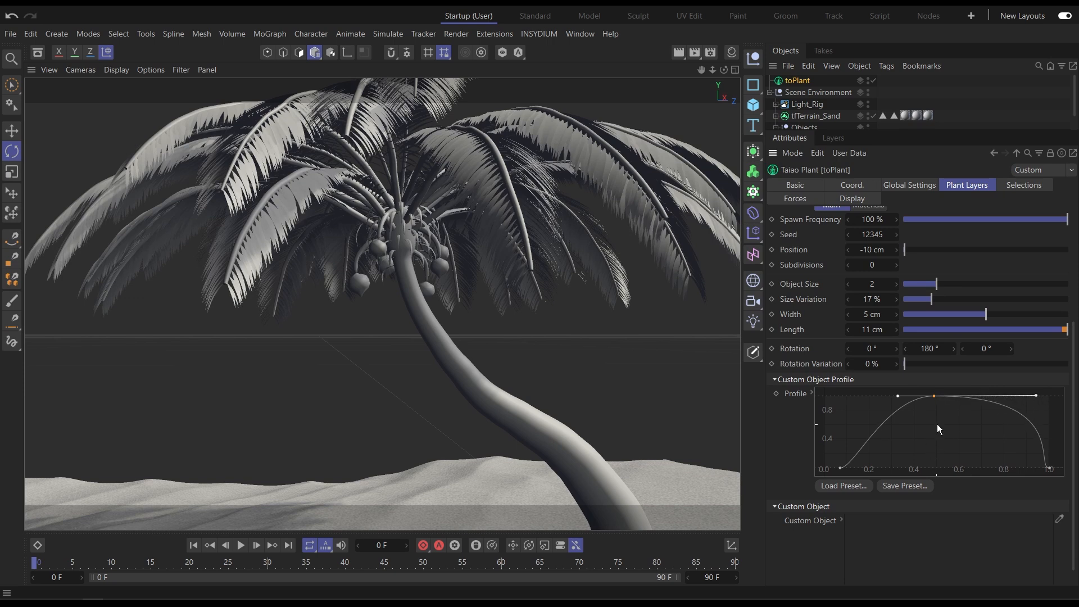
pyautogui.moveTo(898, 395); pyautogui.dragTo(844, 396)
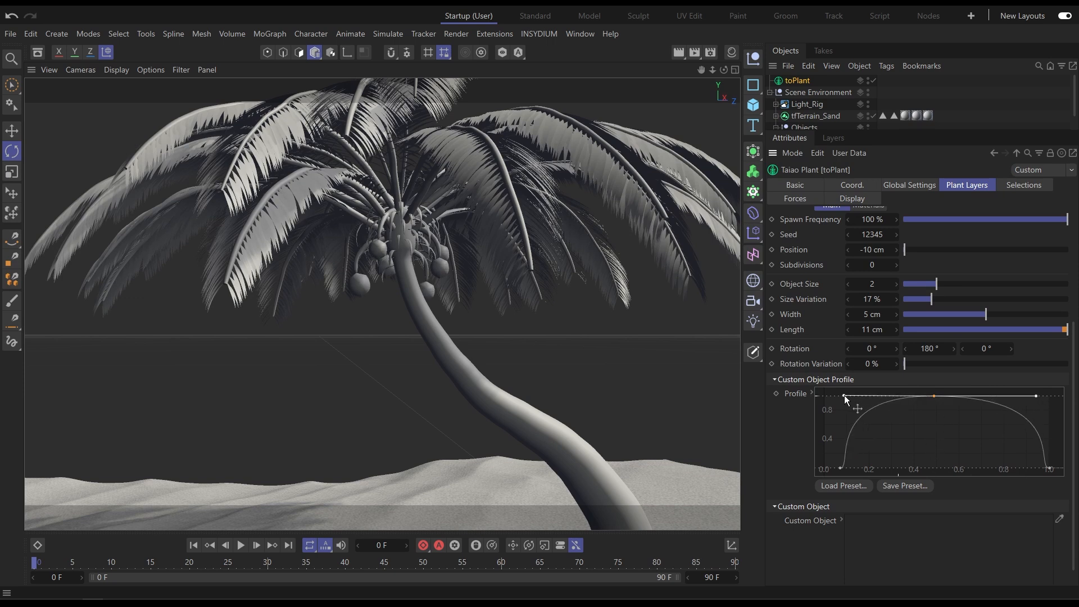
pyautogui.moveTo(841, 468); pyautogui.dragTo(824, 469)
pyautogui.click(875, 264)
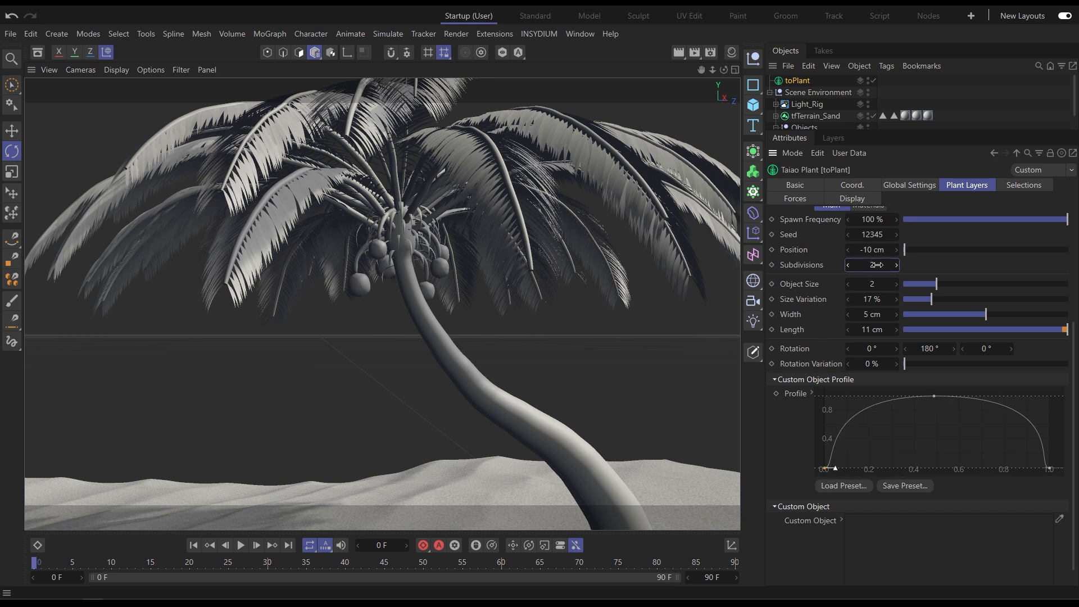
pyautogui.click(944, 90)
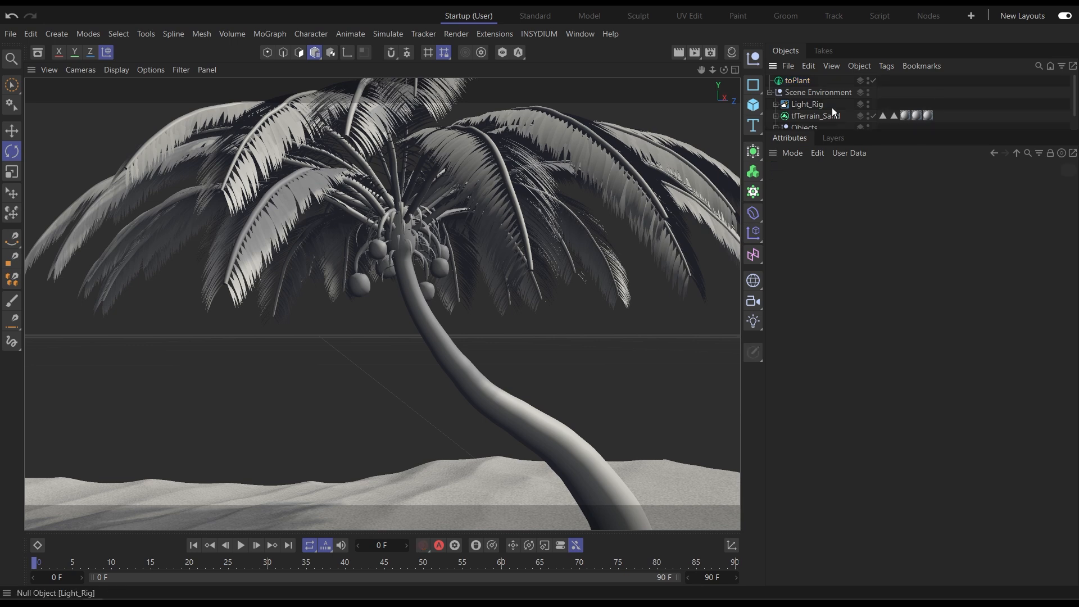
pyautogui.moveTo(824, 129); pyautogui.dragTo(824, 179)
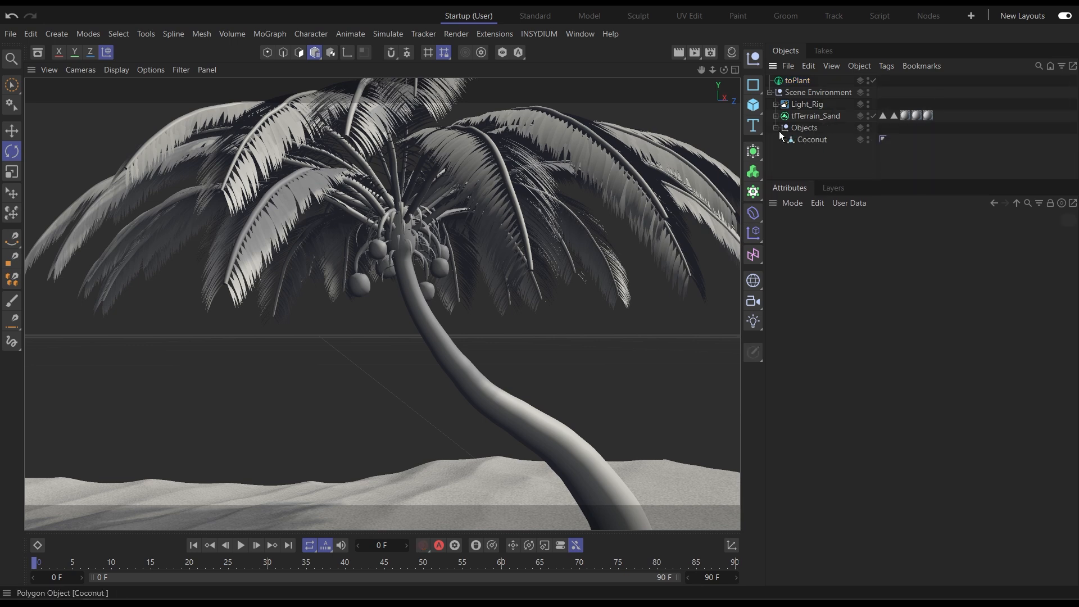
pyautogui.scroll(-5, 448, 261)
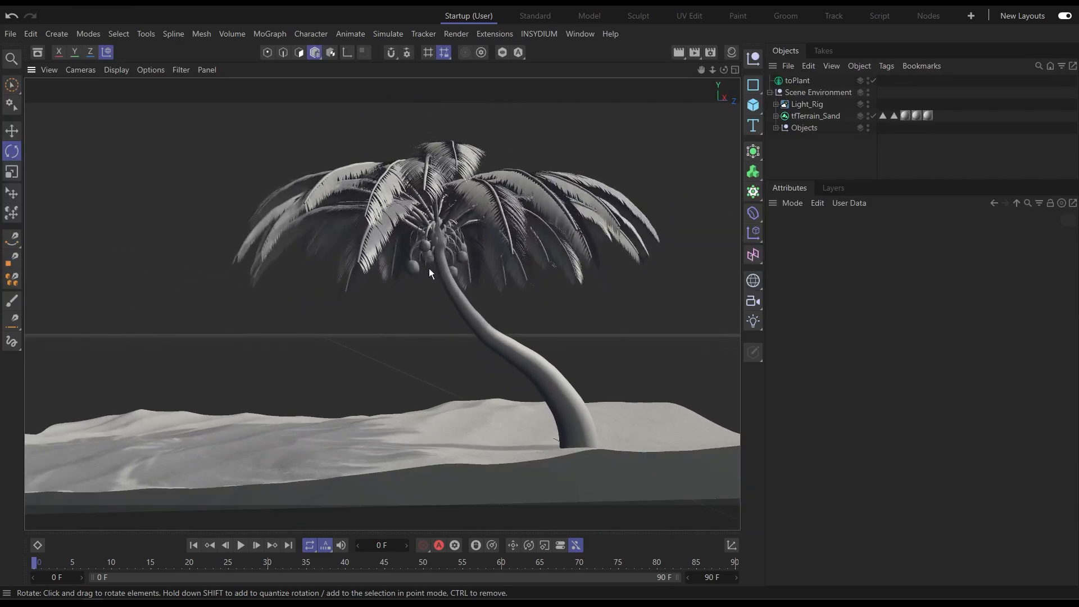
pyautogui.scroll(2, 433, 262)
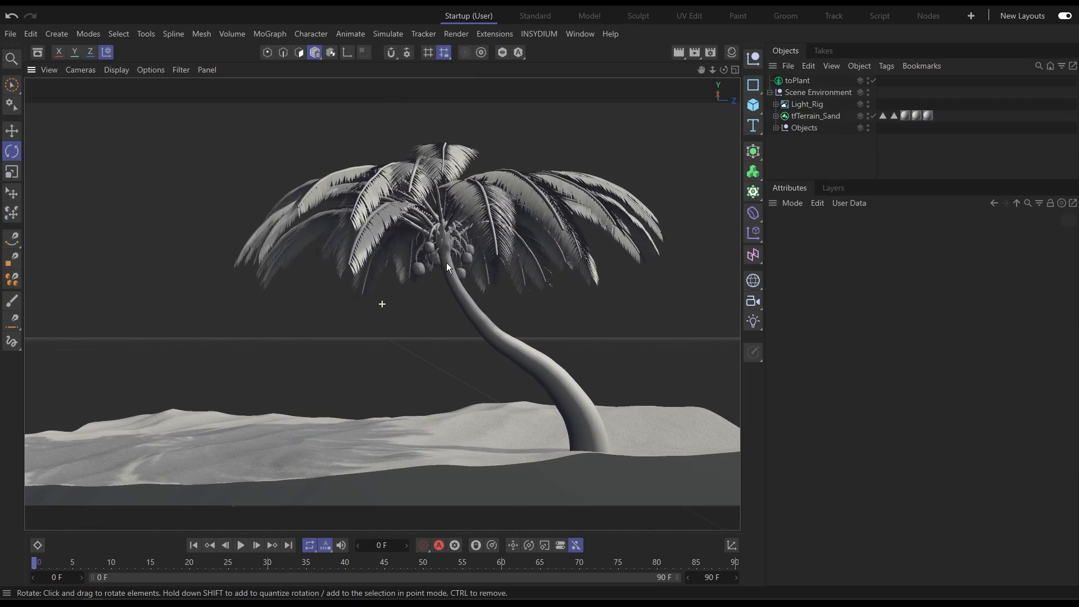